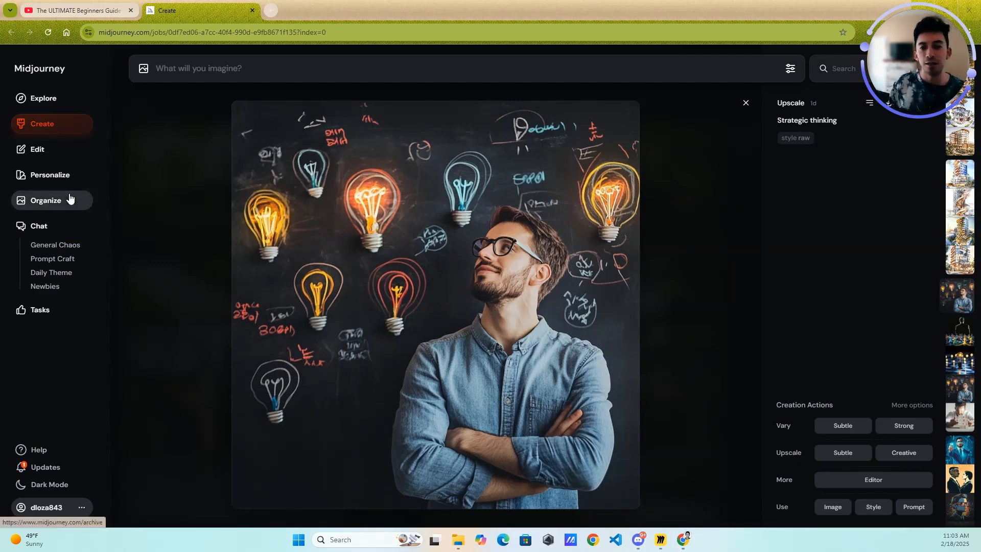
- Open the Explore gallery and close the YouTube browser tab
left_click(36, 100)
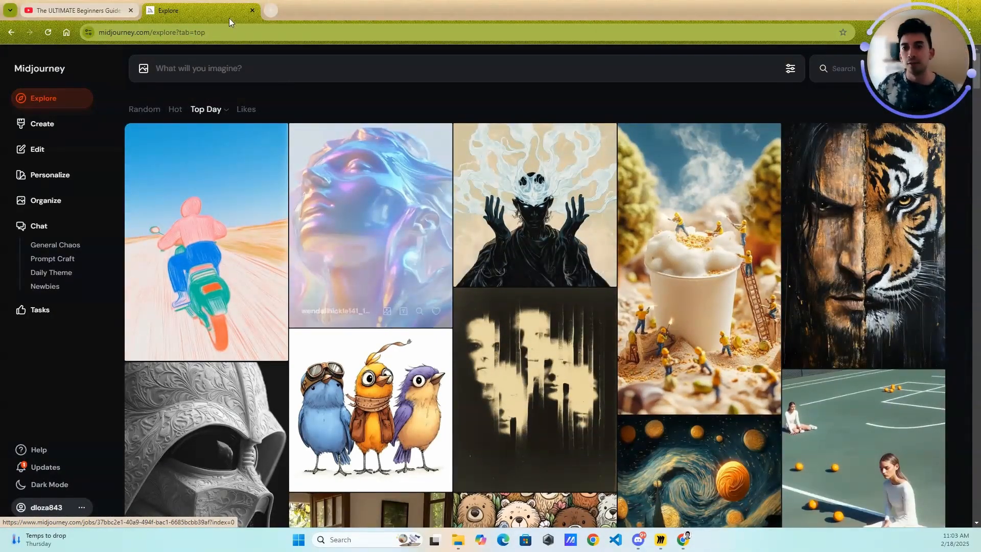
left_click(131, 11)
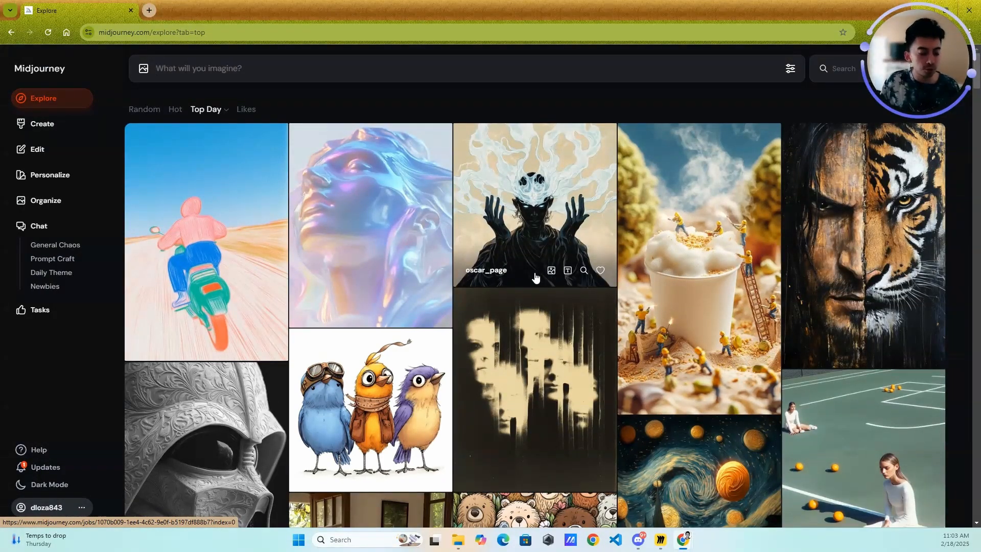
- Examine the image generation settings, trying a higher Weirdness value and returning it to the minimum before closing them
left_click(790, 68)
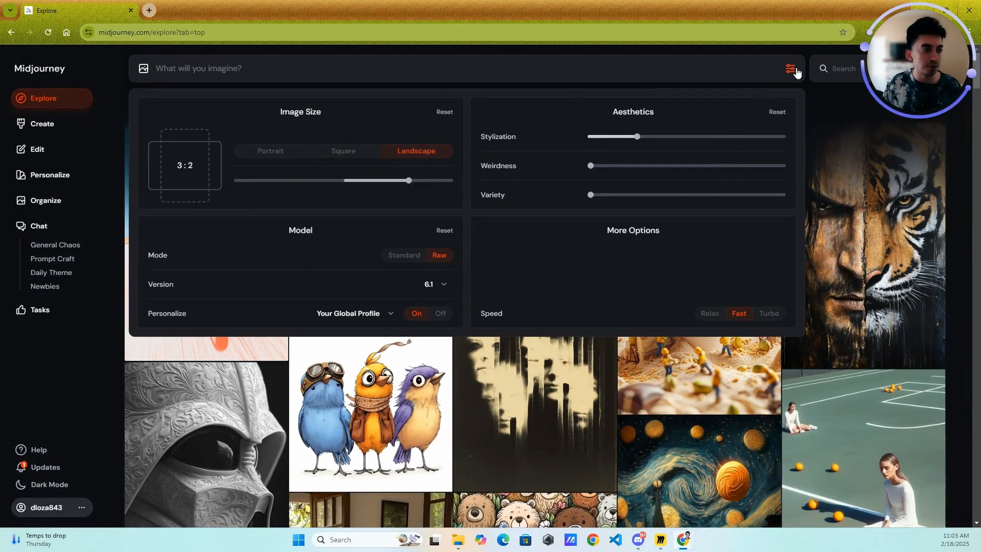
left_click(601, 166)
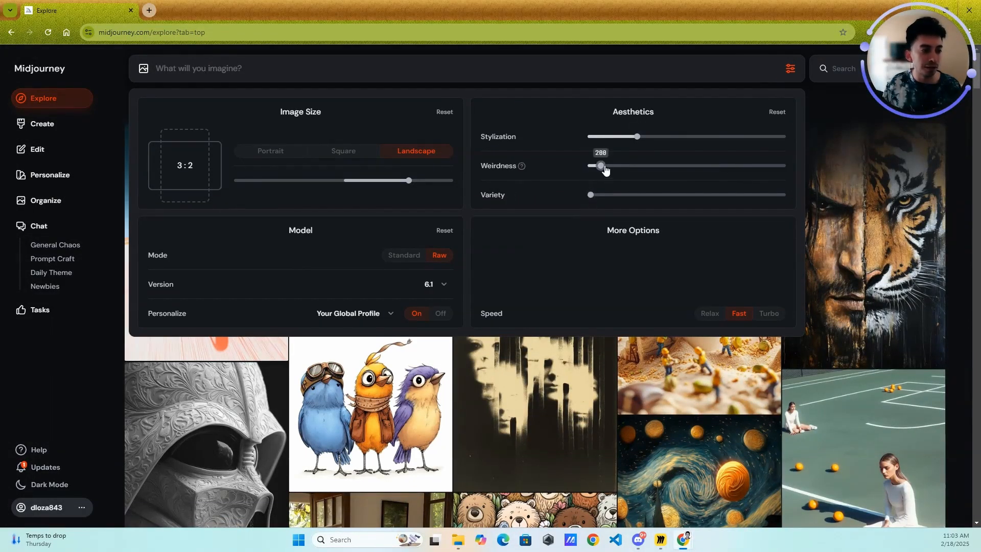
left_click_drag(600, 166, 590, 166)
left_click(790, 70)
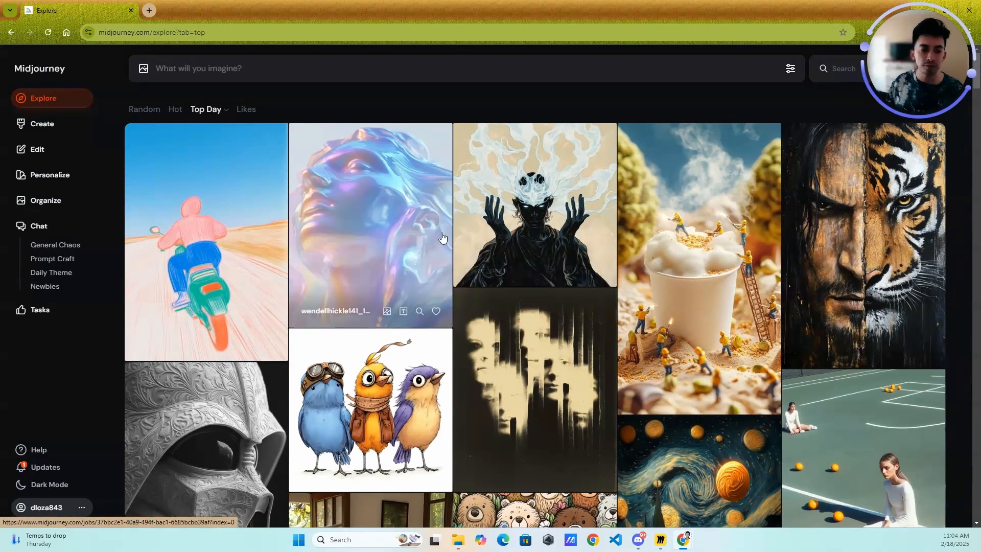
- Browse the Top Day images in the Explore gallery and open the Darth Vader mask image
scroll(442, 238, "down", 1)
scroll(562, 256, "up", 1)
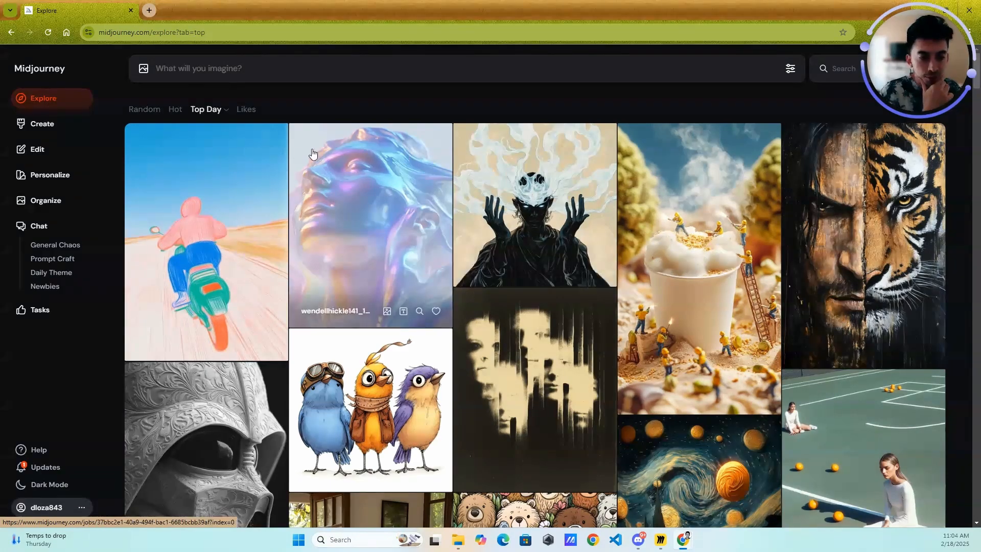
scroll(485, 198, "down", 1)
scroll(485, 199, "down", 8)
scroll(427, 223, "up", 6)
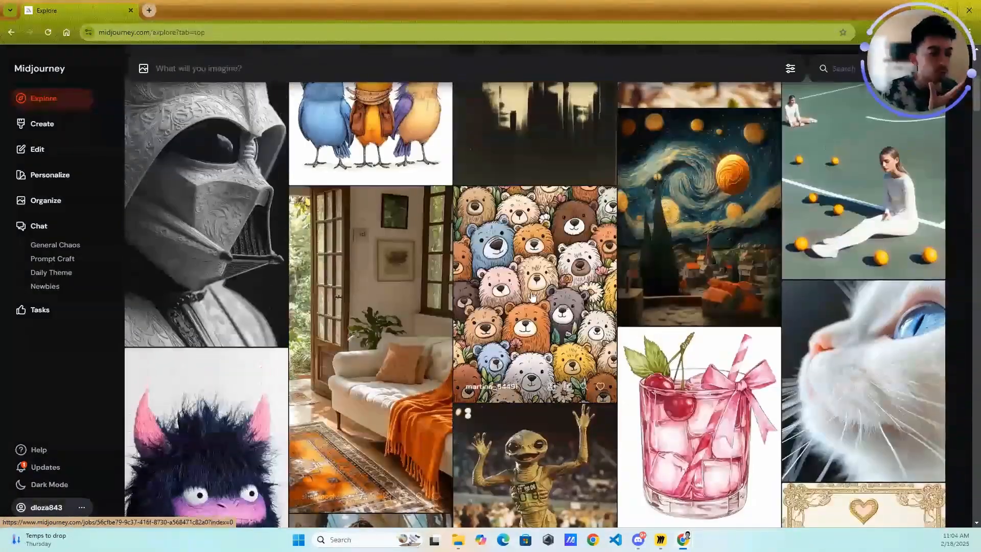
left_click(216, 452)
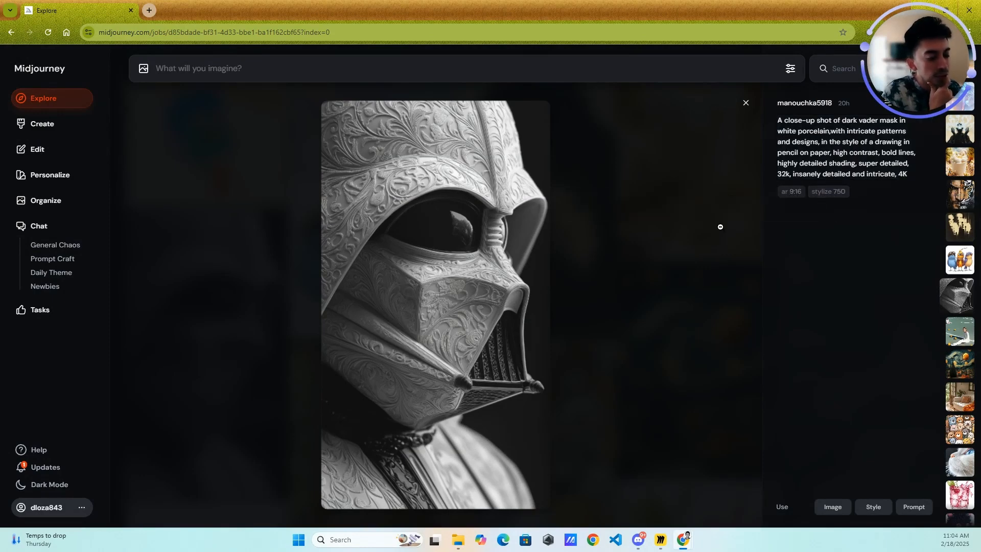
- Step through the following gallery images to the young pirate on a ship and read its prompt
key("Down")
key("Down")
key("Down")
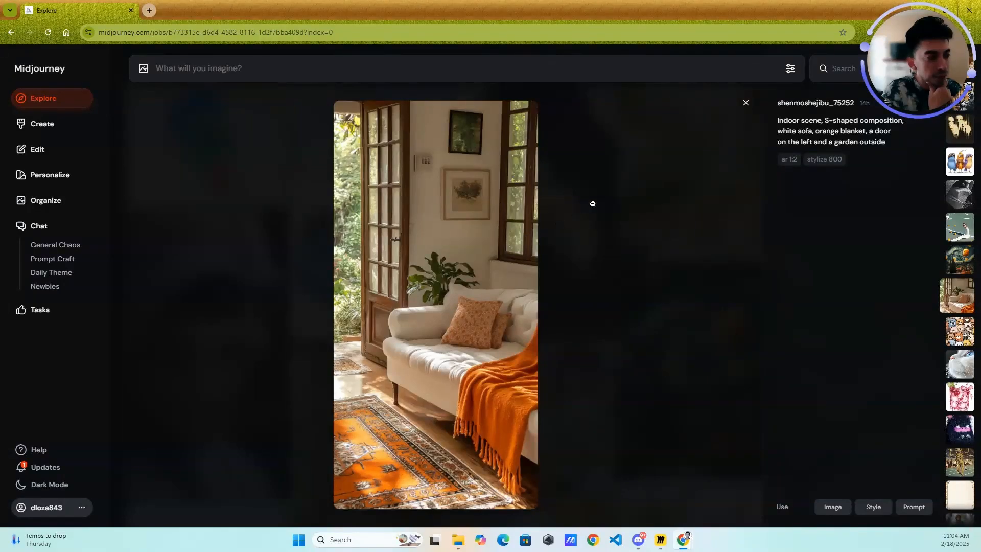
key("Down")
key("Down")
key("Down")
key("Down")
key("Down")
key("Down")
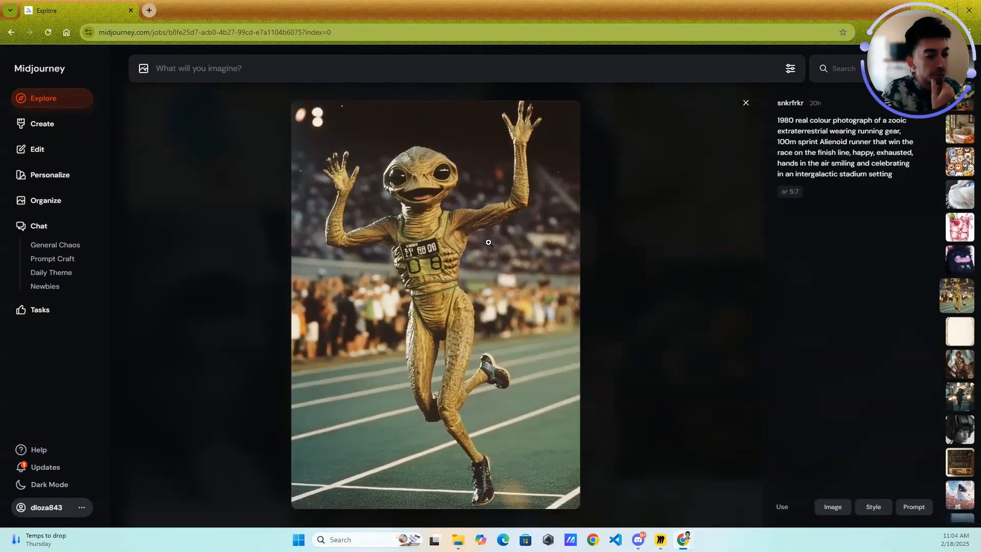
key("Down")
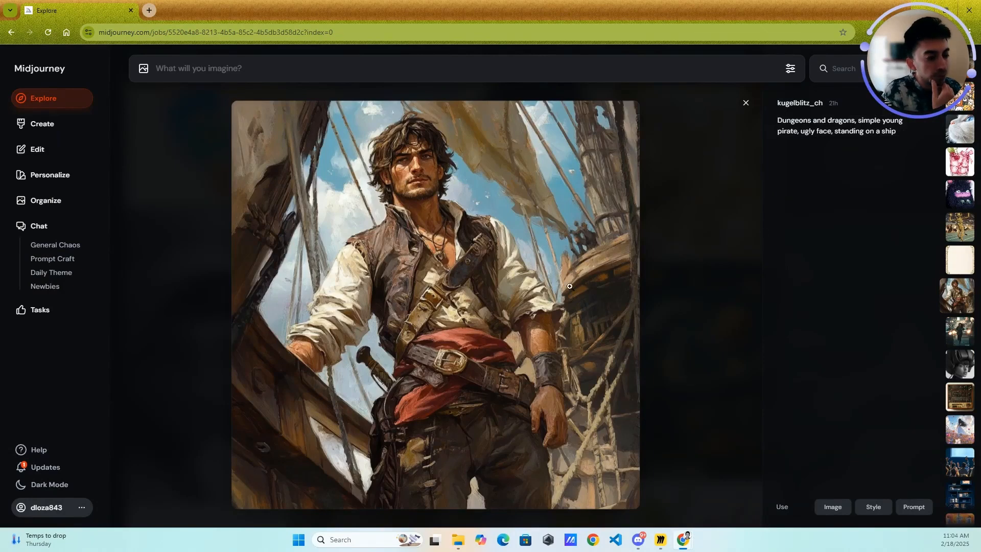
mouse_move(798, 130)
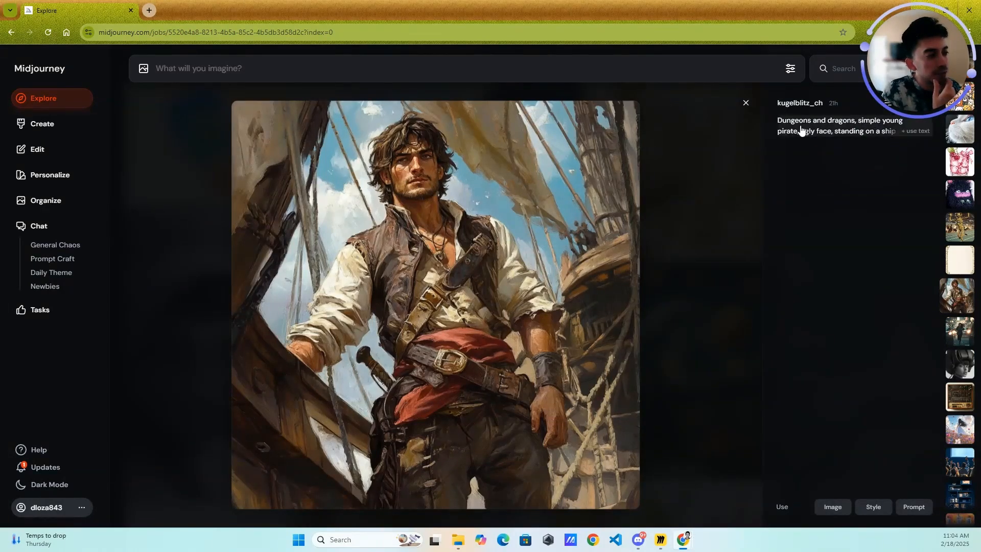
left_click(900, 133)
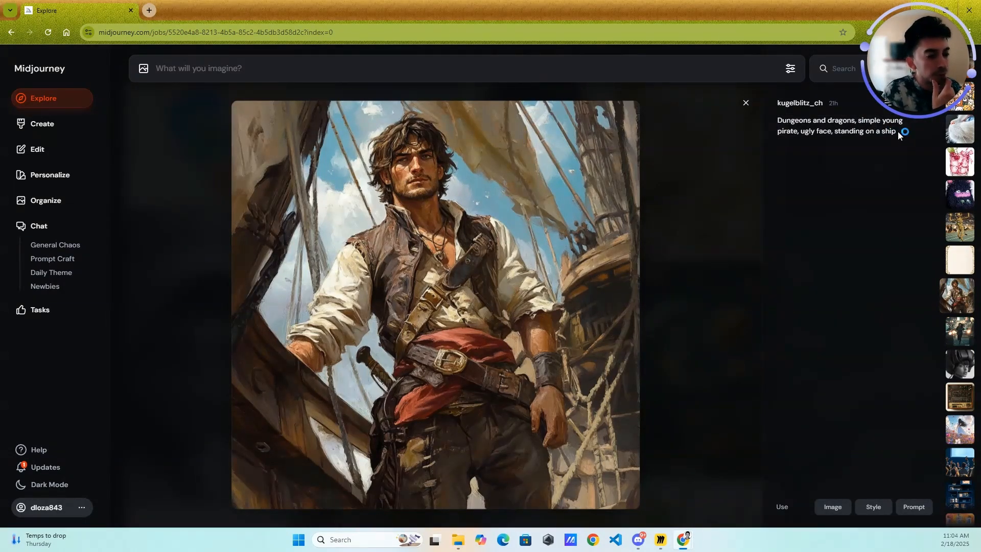
mouse_move(778, 129)
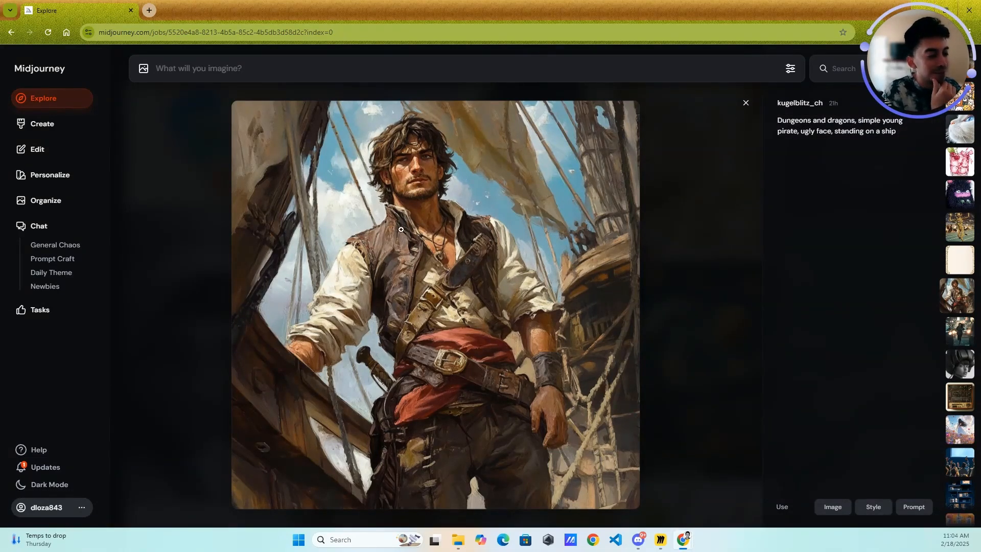
- Step from the pirate through the following images and prompts to the audience with raised hands, and close the image view
key("Down")
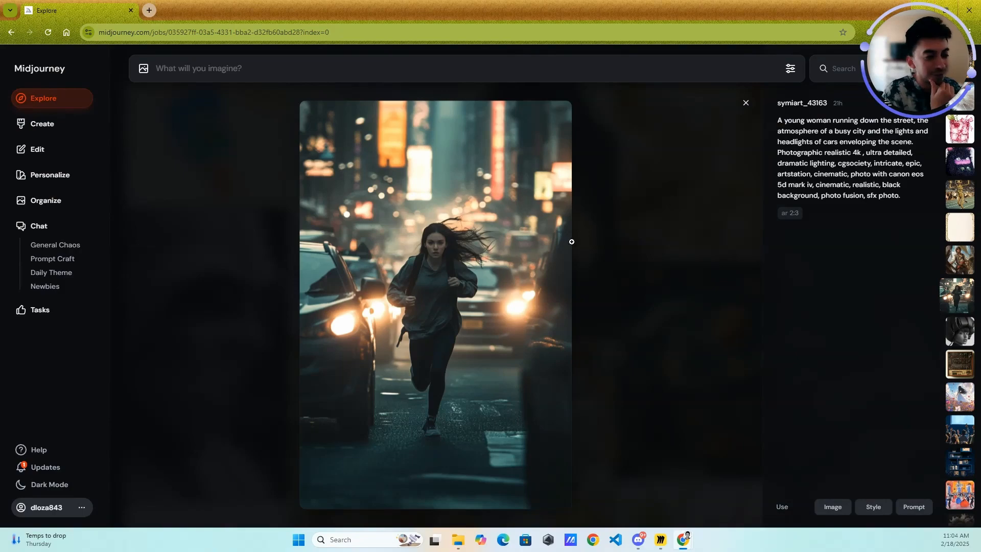
key("Down")
key("Down")
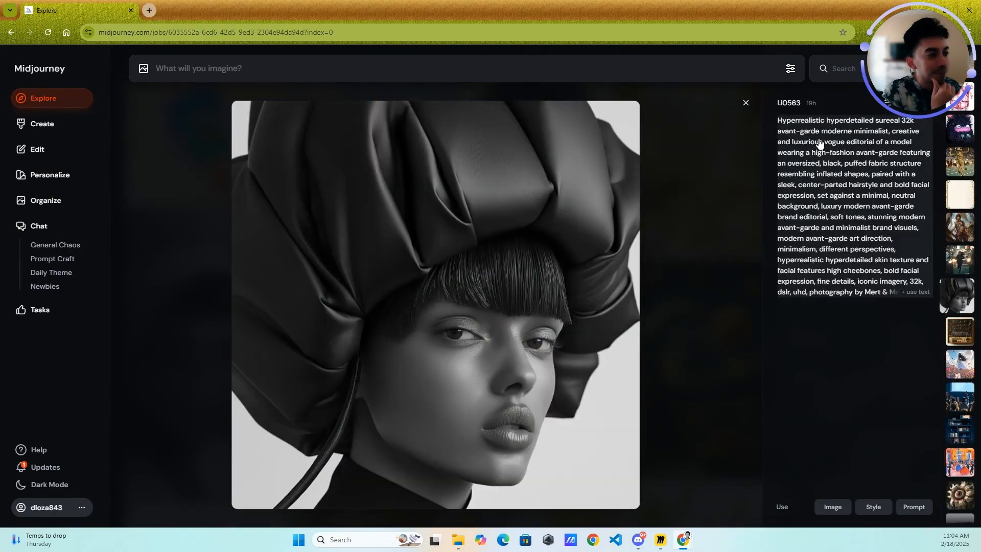
key("Down")
key("Down")
key("Down")
key("Down")
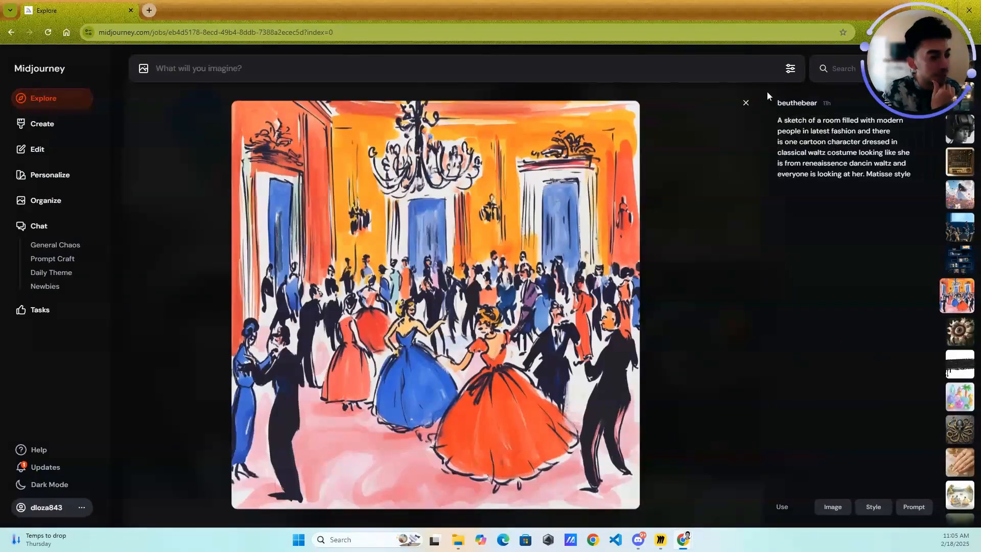
left_click(745, 103)
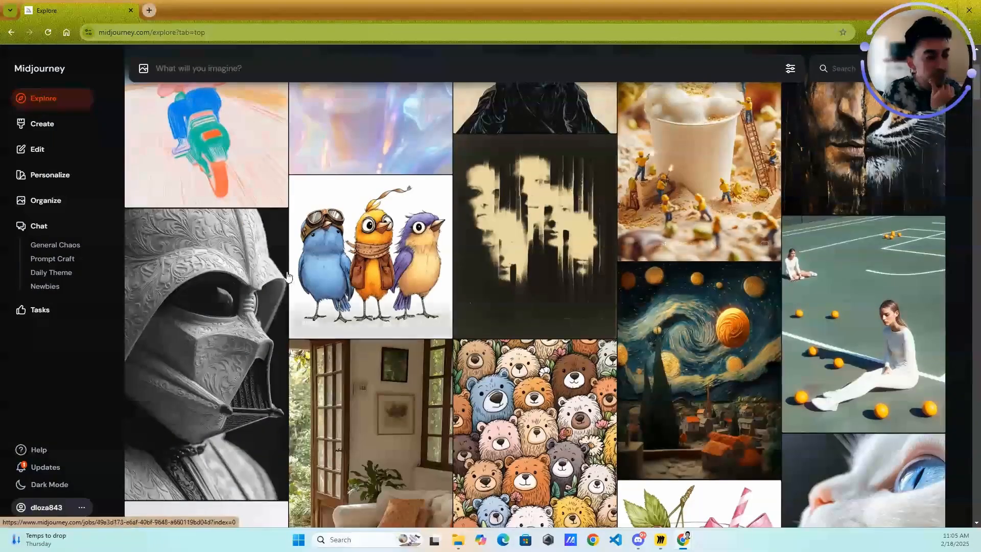
- Open the Create page and look through the previously generated images and their prompts
left_click(42, 124)
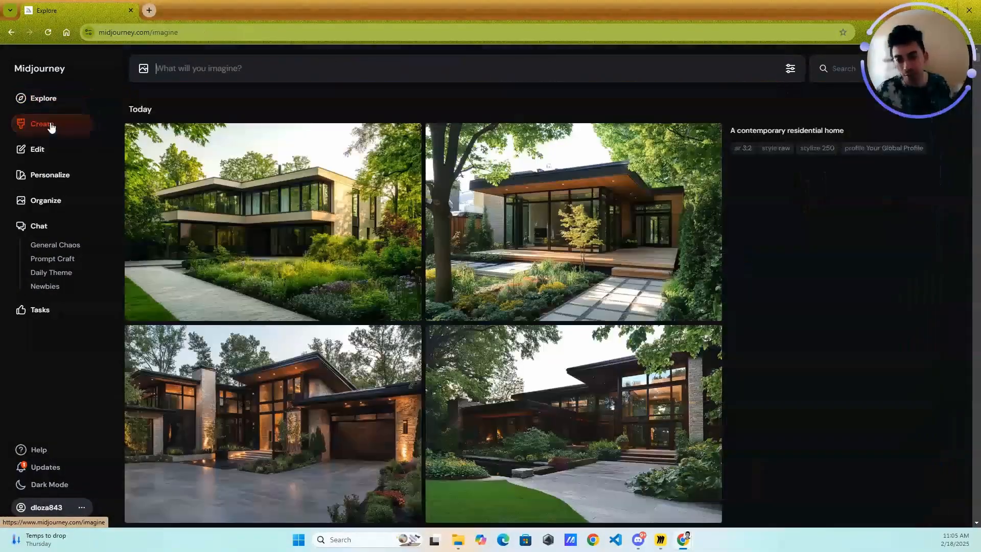
scroll(535, 208, "down", 10)
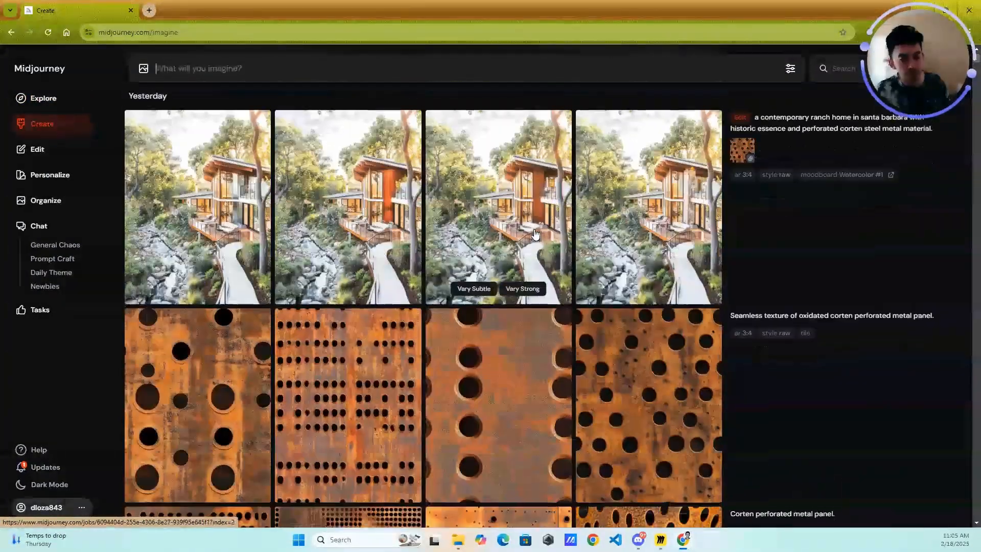
scroll(358, 132, "up", 10)
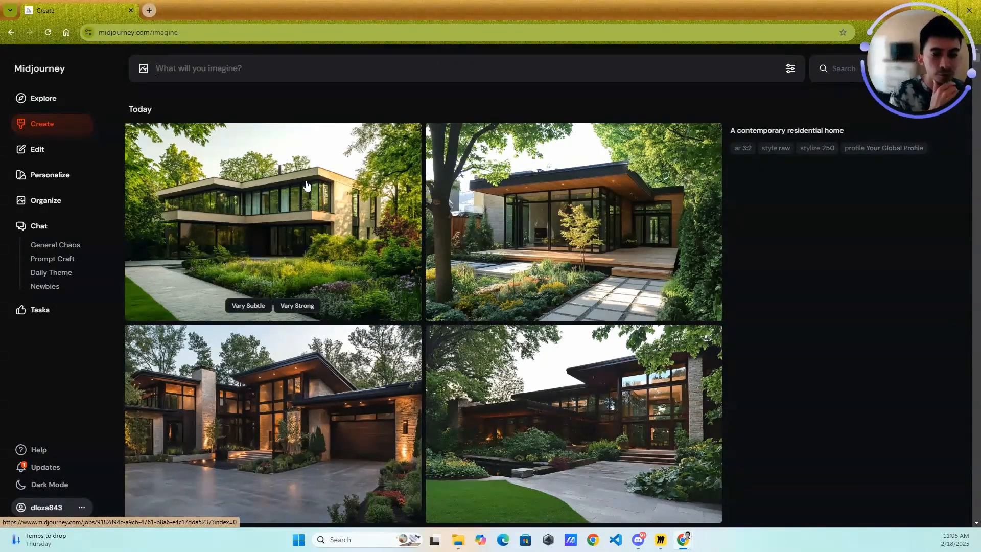
- Open the image editor and look at its Retexture and Edit modes
left_click(37, 149)
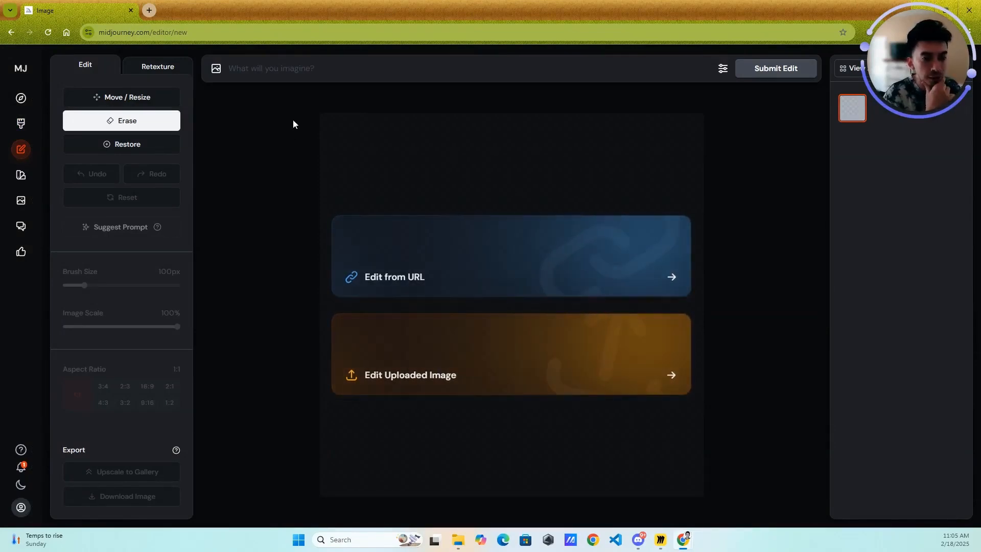
left_click(162, 67)
left_click(90, 65)
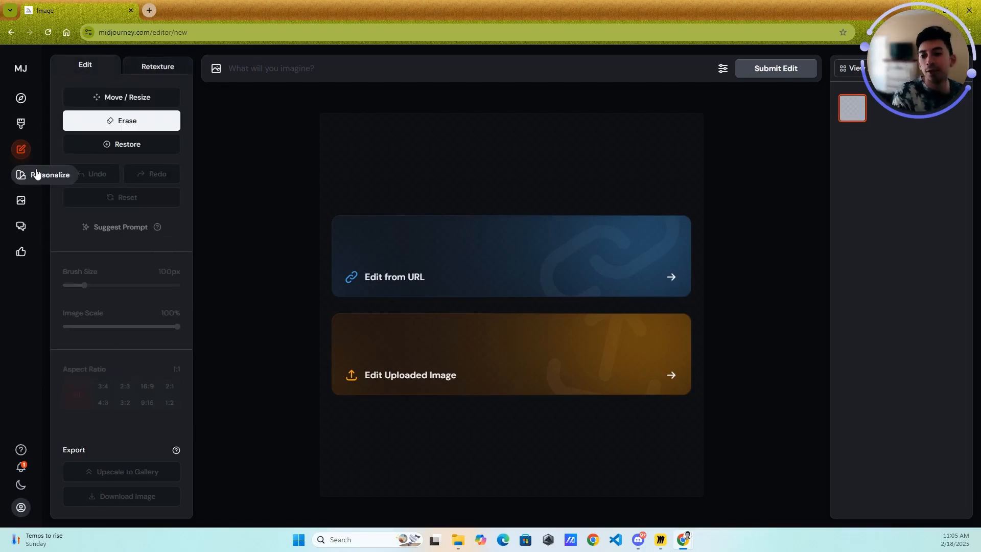
- Open the Personalize page and examine the profile and moodboard list, the creation options and the personalization switch
left_click(20, 175)
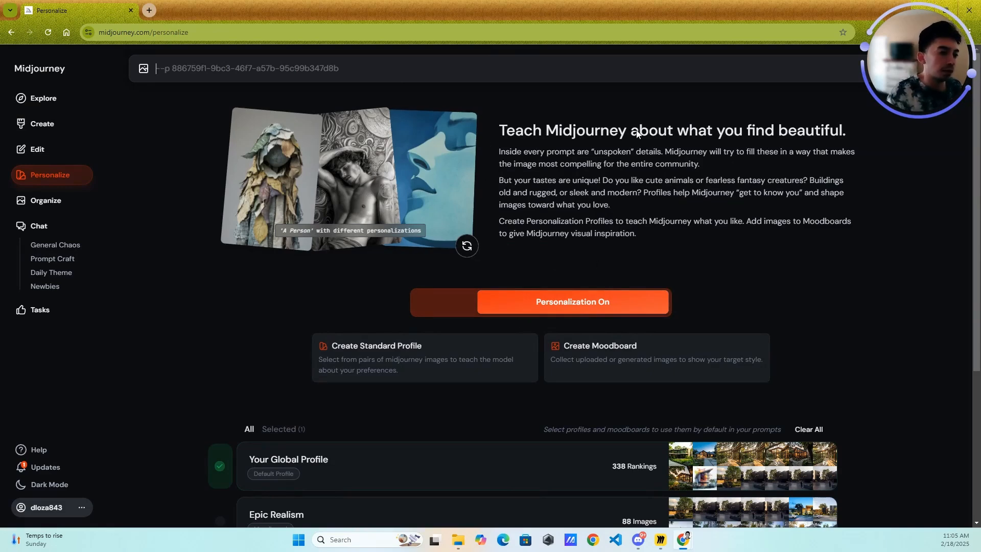
scroll(526, 194, "down", 4)
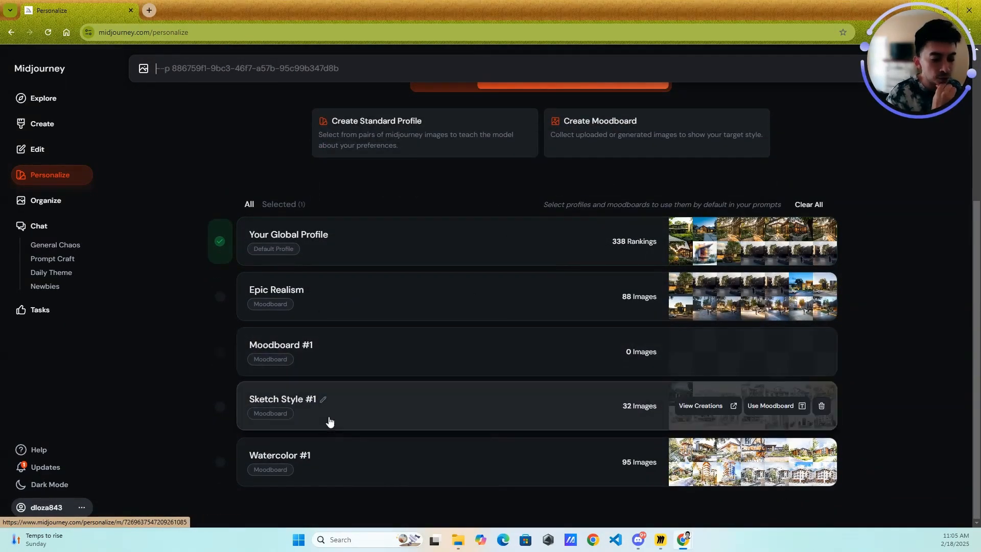
scroll(626, 381, "up", 1)
scroll(623, 371, "up", 2)
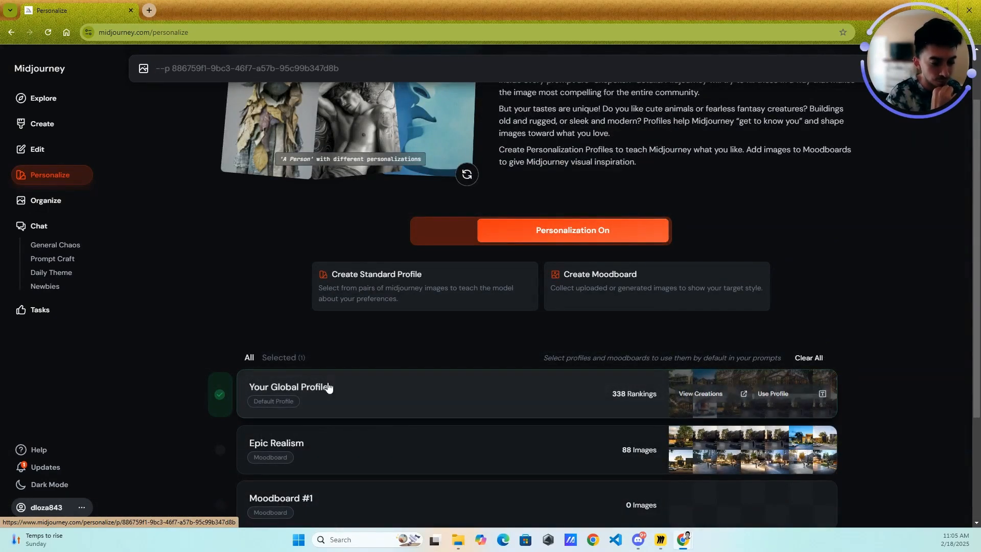
scroll(302, 359, "down", 3)
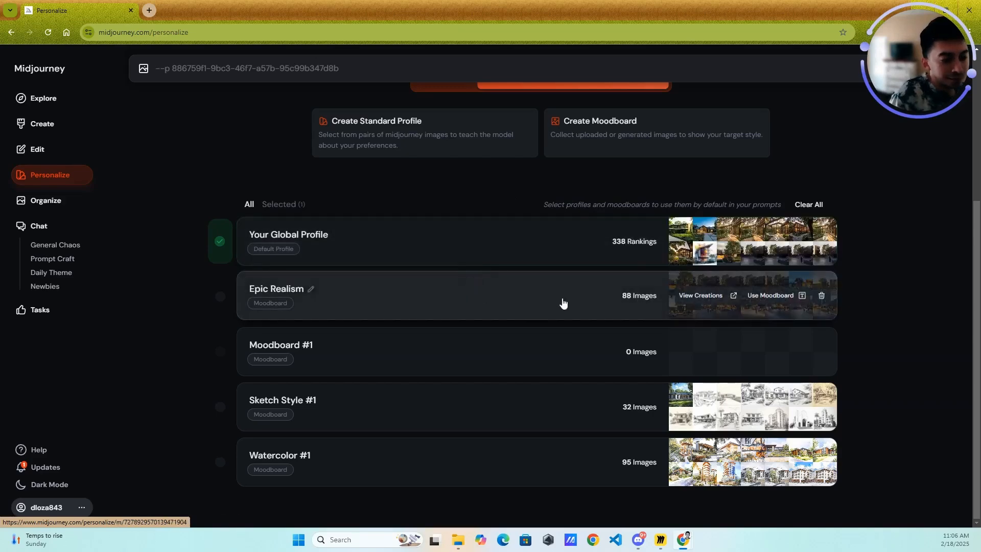
scroll(603, 353, "up", 3)
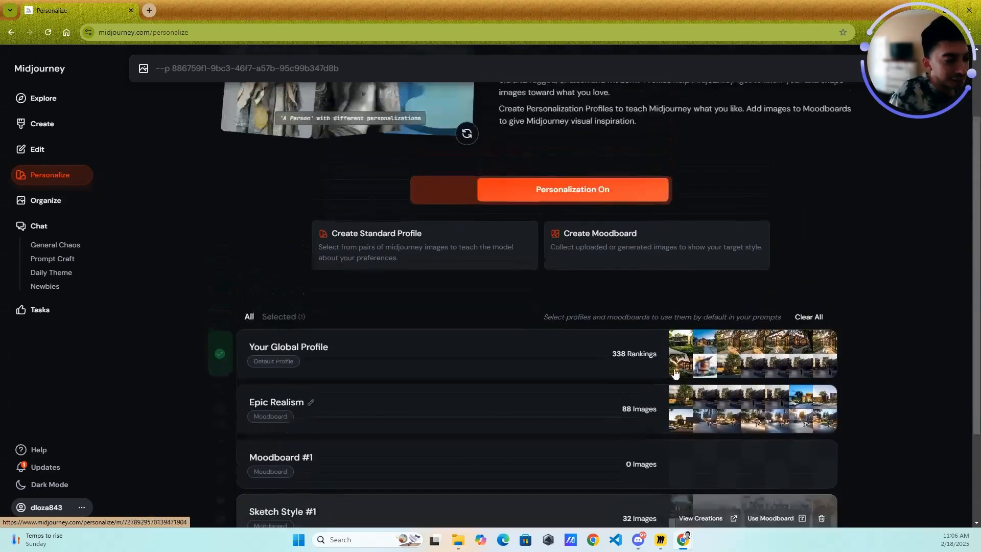
scroll(552, 332, "down", 3)
scroll(398, 148, "up", 1)
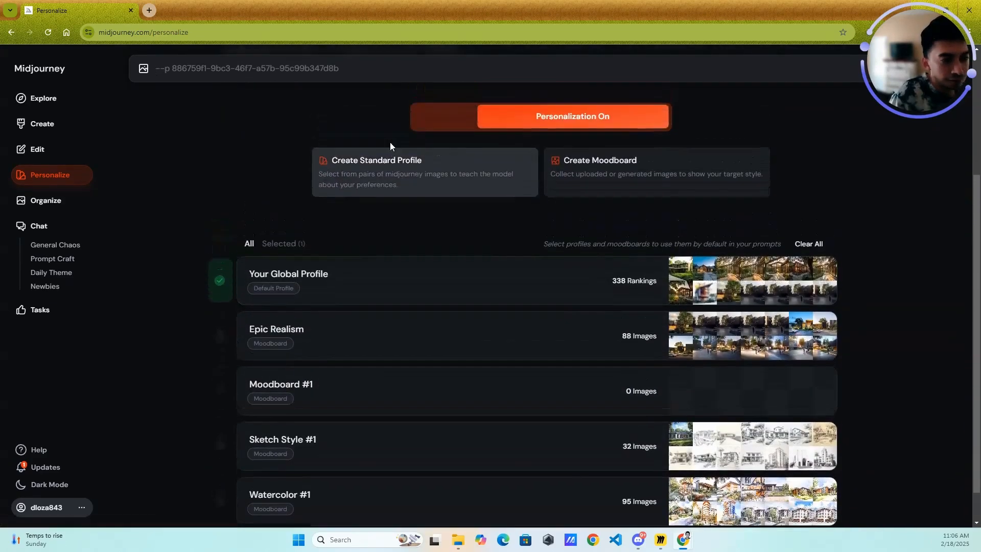
scroll(291, 233, "up", 3)
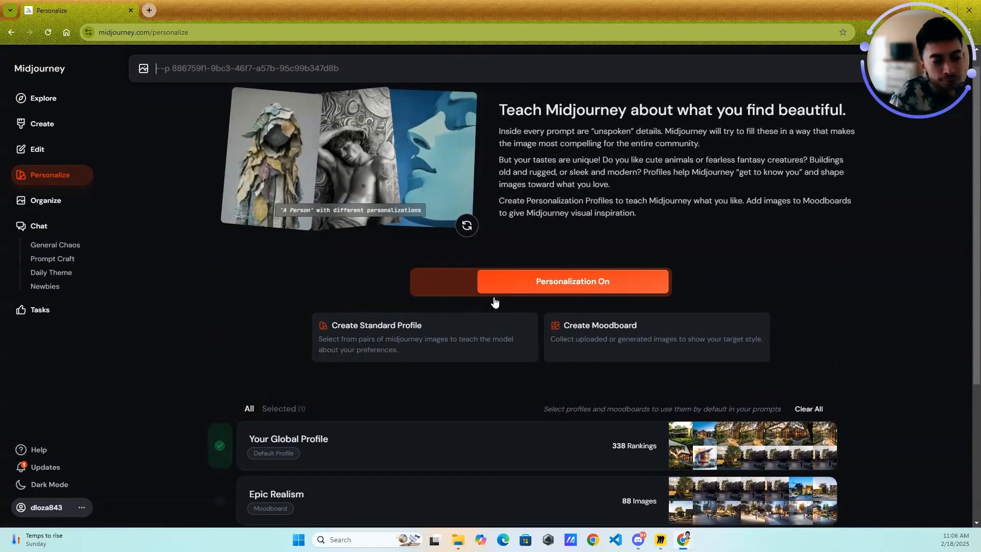
left_click(466, 290)
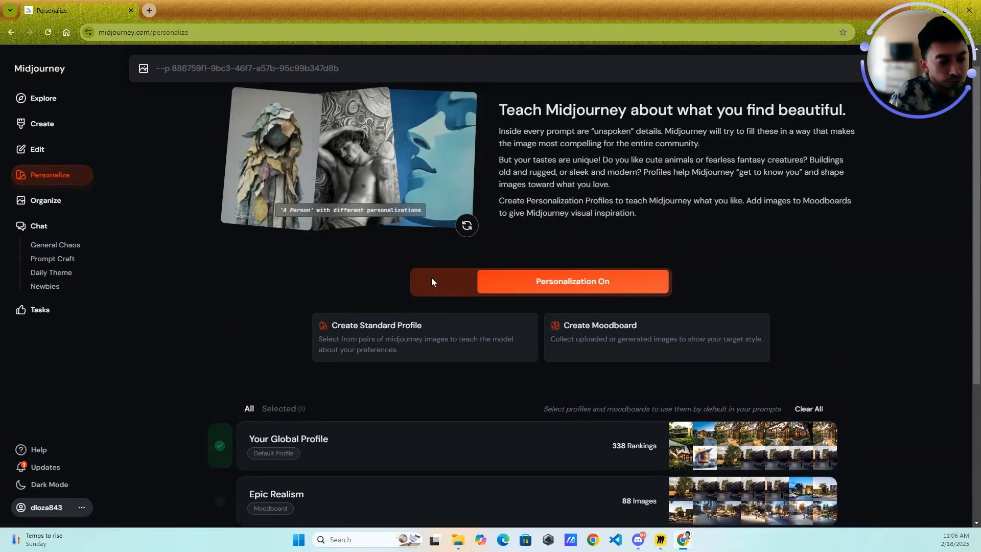
- Open the Organize page, browse the archive of generated images and collapse the Profiles section
left_click(46, 201)
scroll(479, 286, "down", 15)
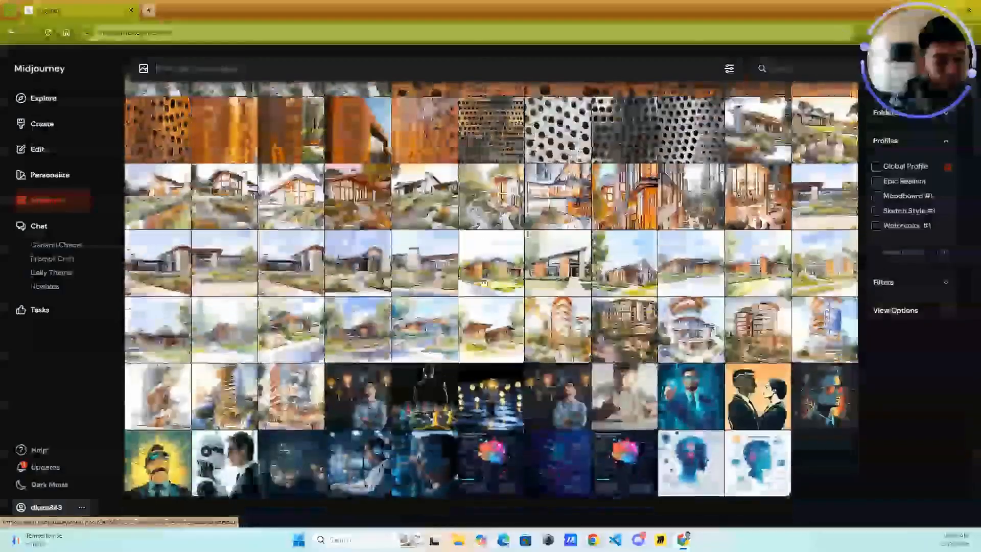
scroll(479, 282, "up", 10)
scroll(479, 282, "up", 5)
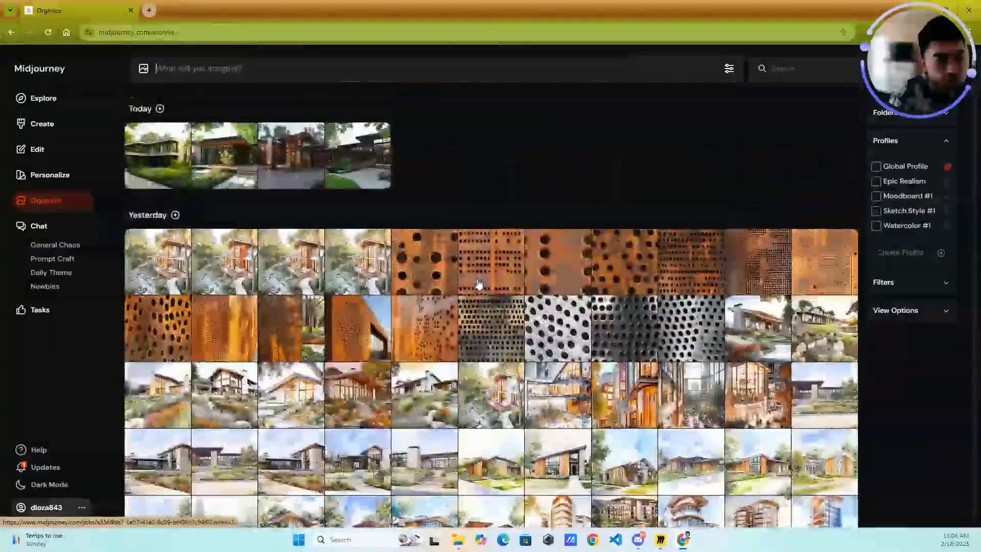
scroll(478, 283, "down", 15)
scroll(460, 278, "up", 10)
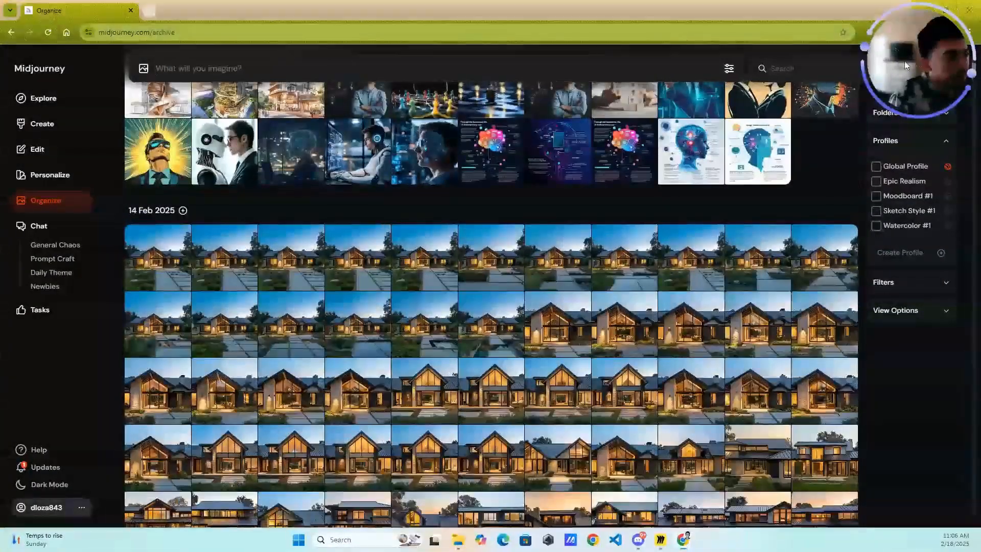
left_click(930, 136)
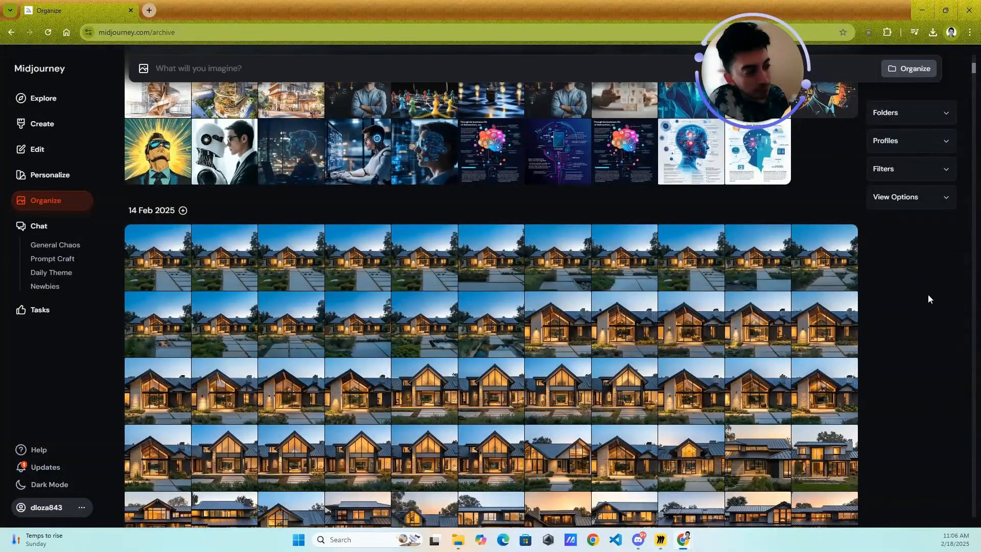
- Browse the archive's house renderings and examine the actions offered for one image, such as Describe, Vary and Upscale
scroll(696, 282, "down", 4)
scroll(696, 282, "down", 4)
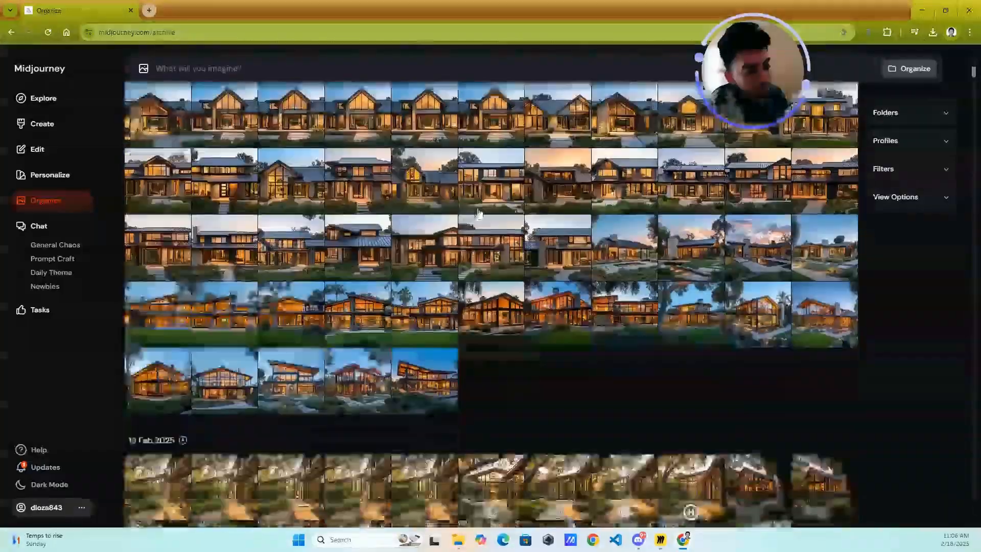
scroll(581, 290, "up", 4)
right_click(557, 396)
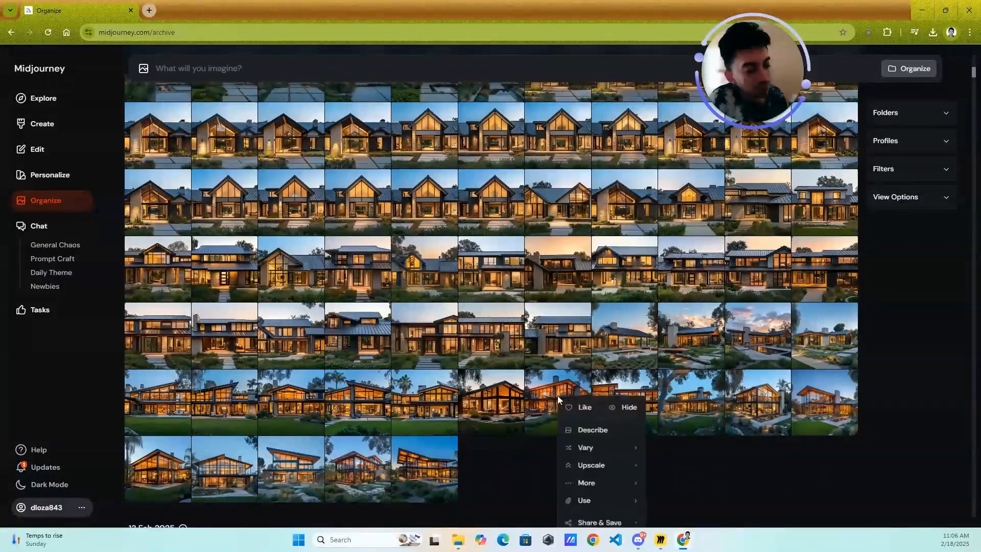
mouse_move(580, 486)
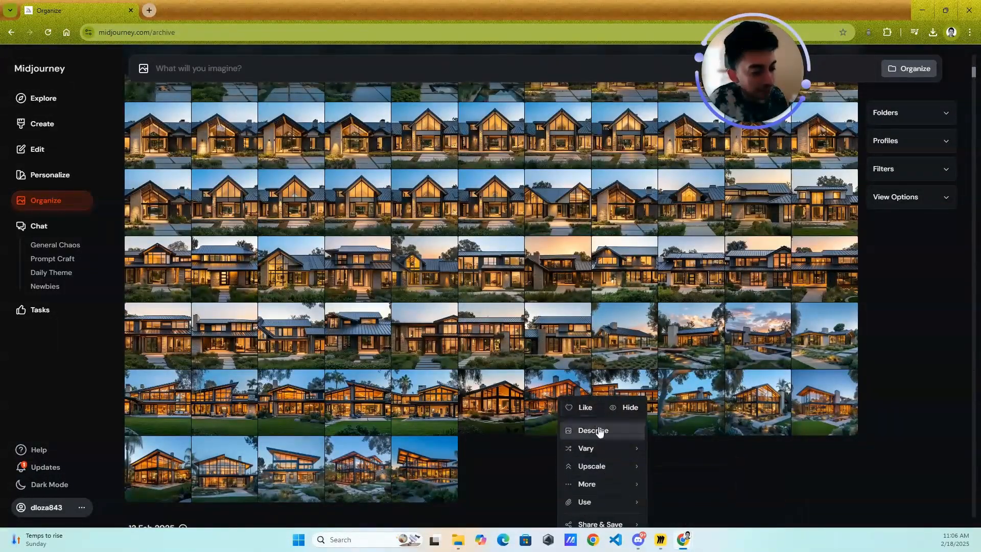
mouse_move(622, 459)
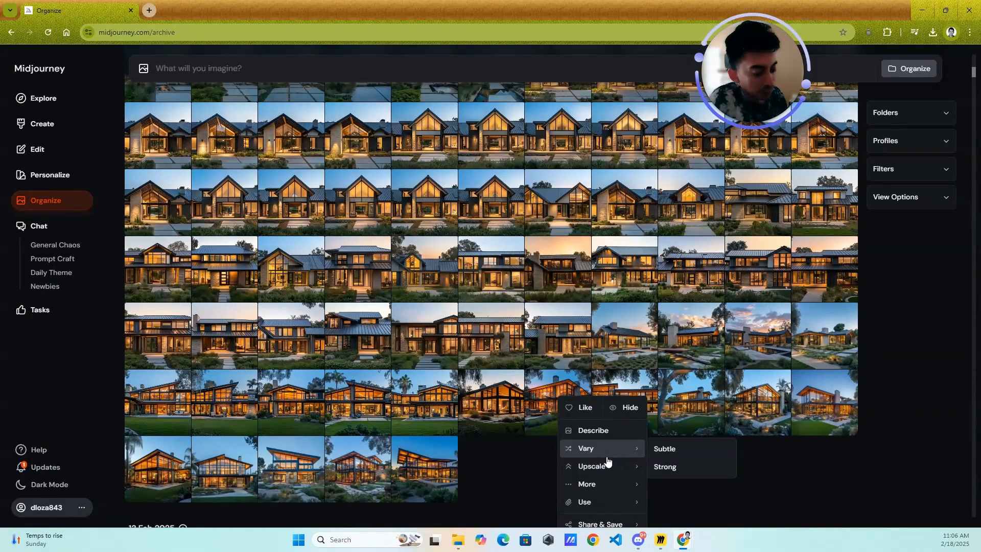
left_click(492, 486)
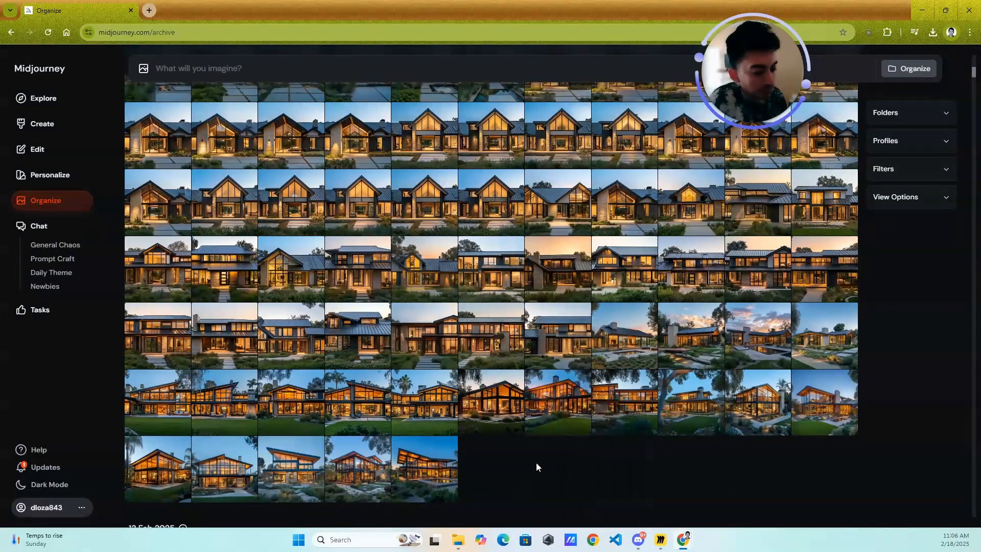
- Open a house image from the archive, view its prompt and save options, and return to the archive
left_click(645, 279)
right_click(646, 282)
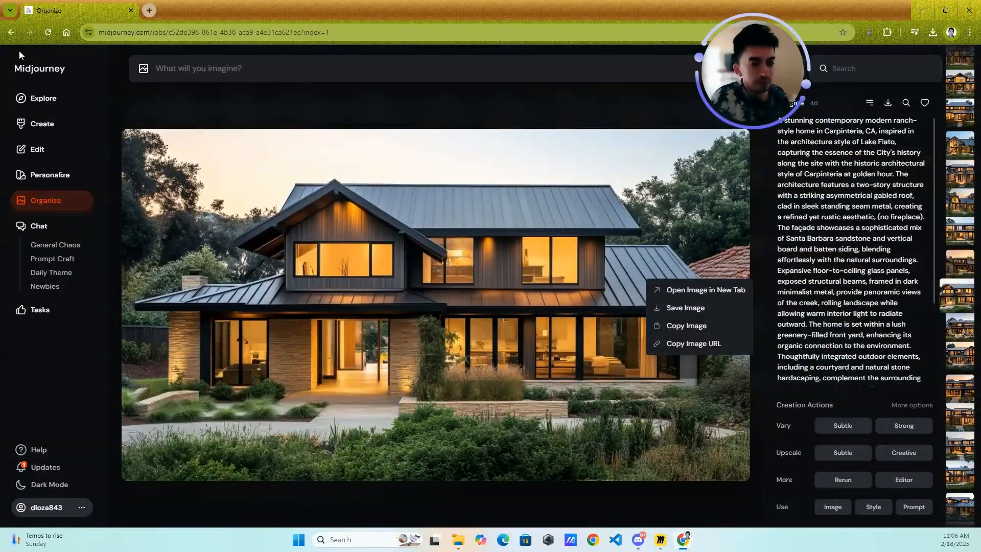
left_click(46, 200)
scroll(291, 295, "down", 15)
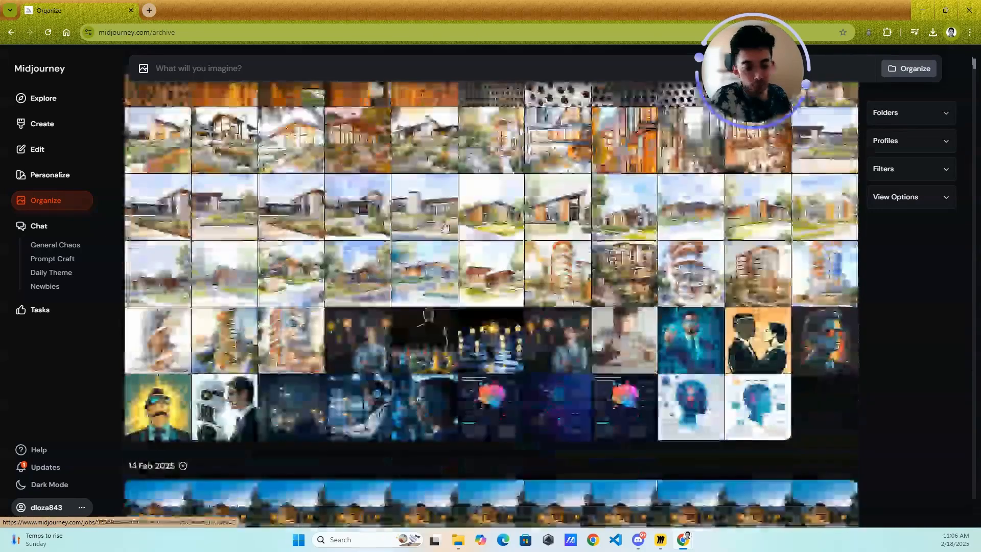
left_click_drag(852, 75, 925, 80)
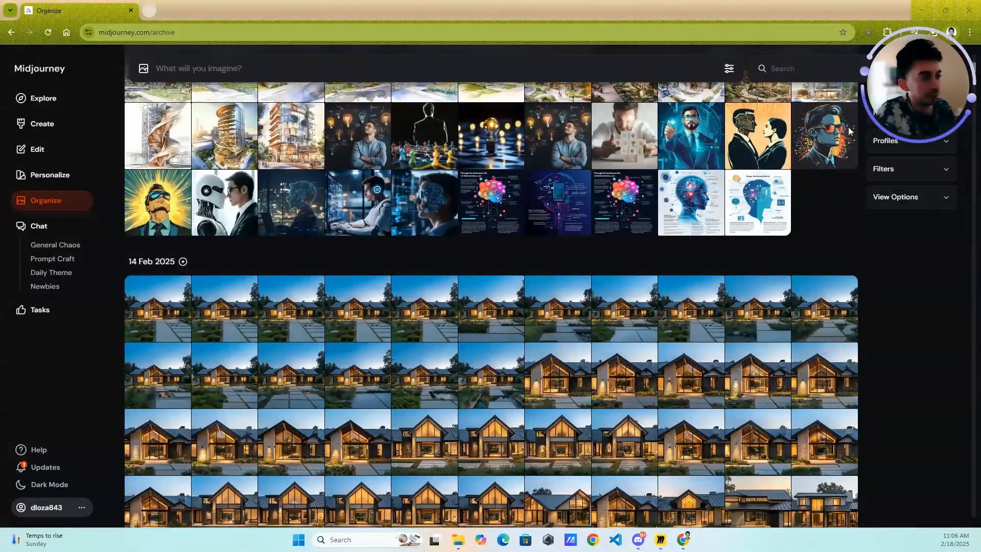
- Open the Chat section and look through the community images and prompts in the Newbies room
left_click(31, 229)
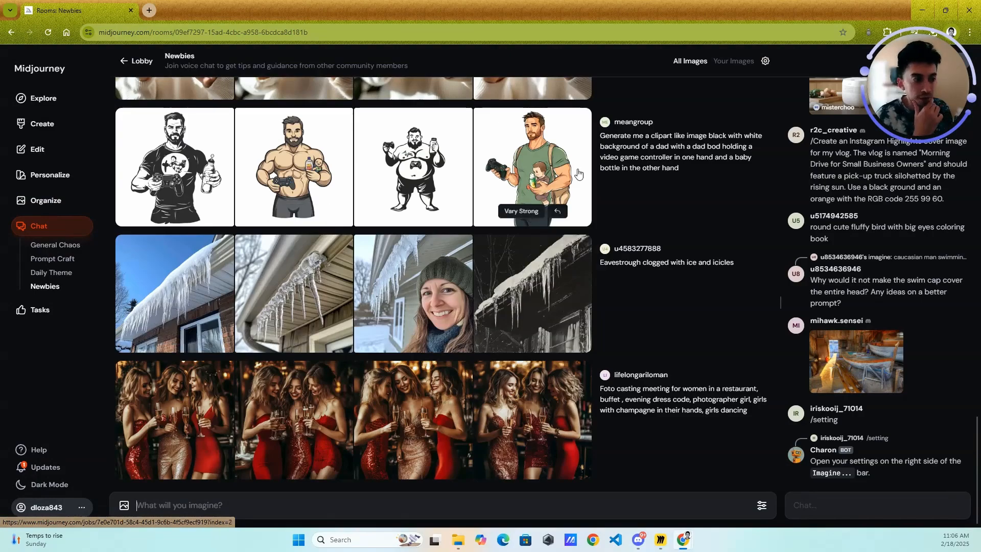
scroll(531, 220, "up", 10)
scroll(631, 141, "up", 7)
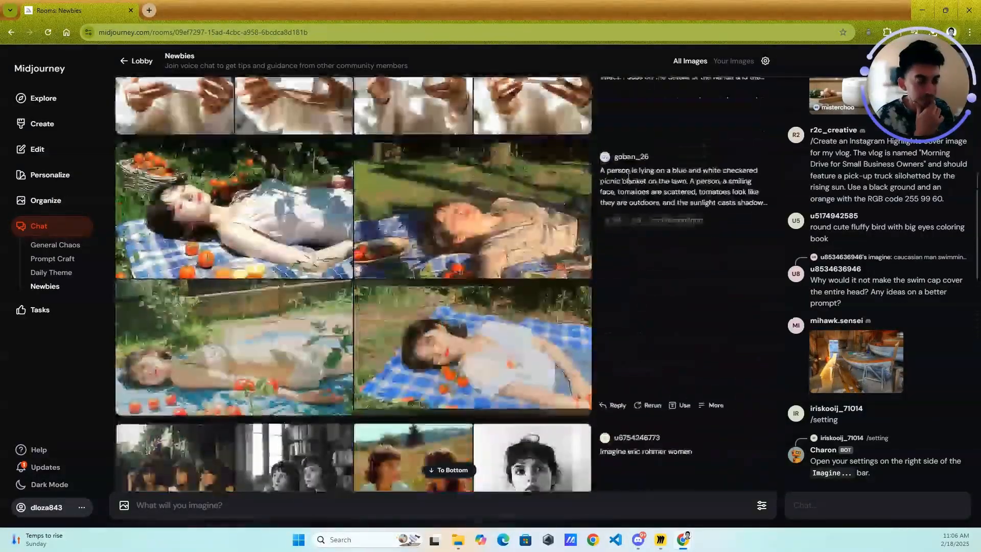
scroll(497, 145, "down", 5)
scroll(497, 146, "down", 15)
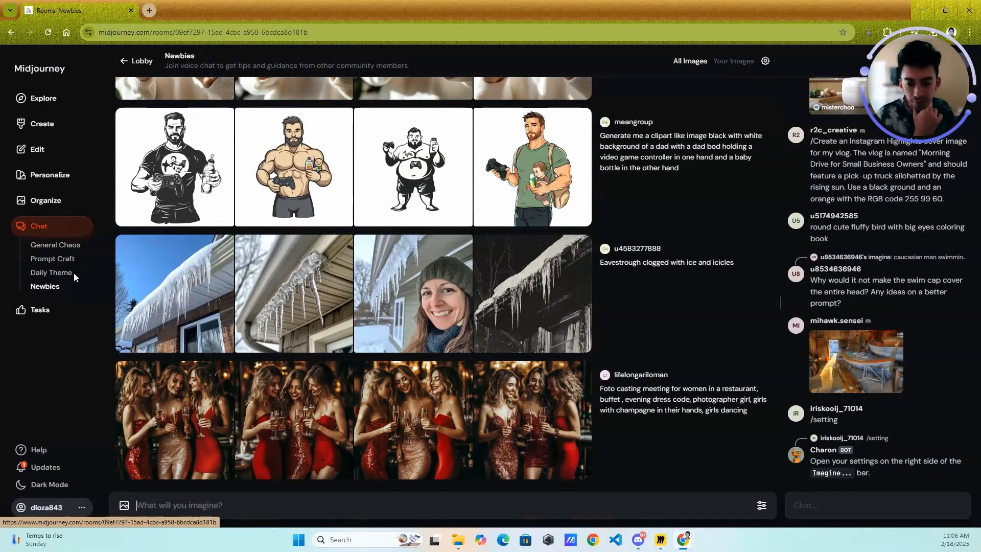
- View the Tasks page with its image rankings and surveys, and open the Updates page
left_click(44, 313)
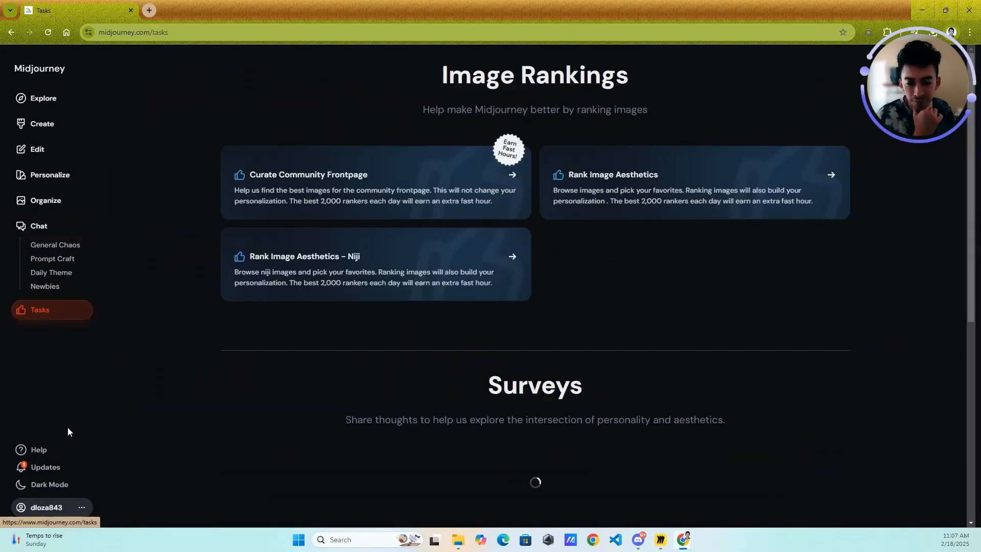
left_click(47, 470)
- Try the light mode theme and restore dark mode
left_click(60, 486)
left_click(116, 445)
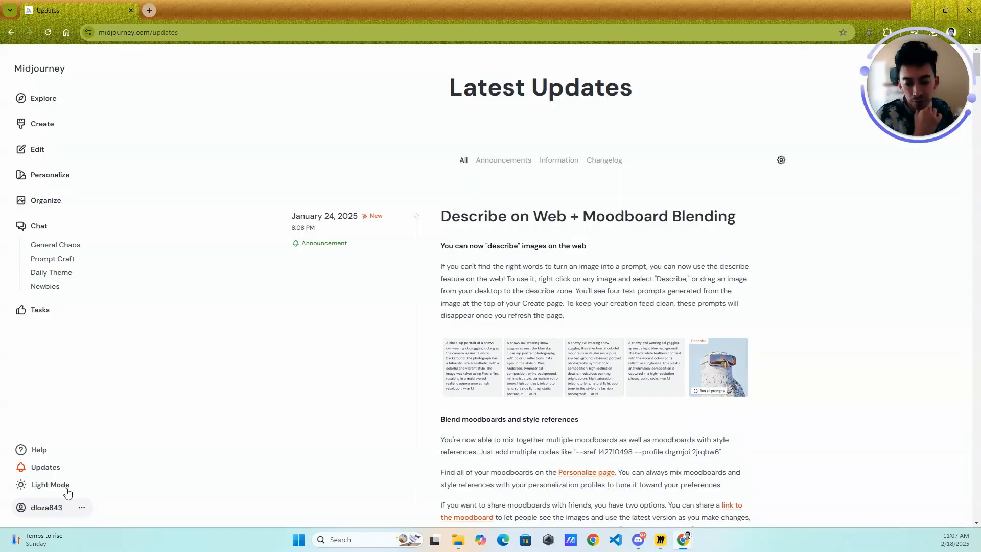
left_click(61, 486)
left_click(123, 463)
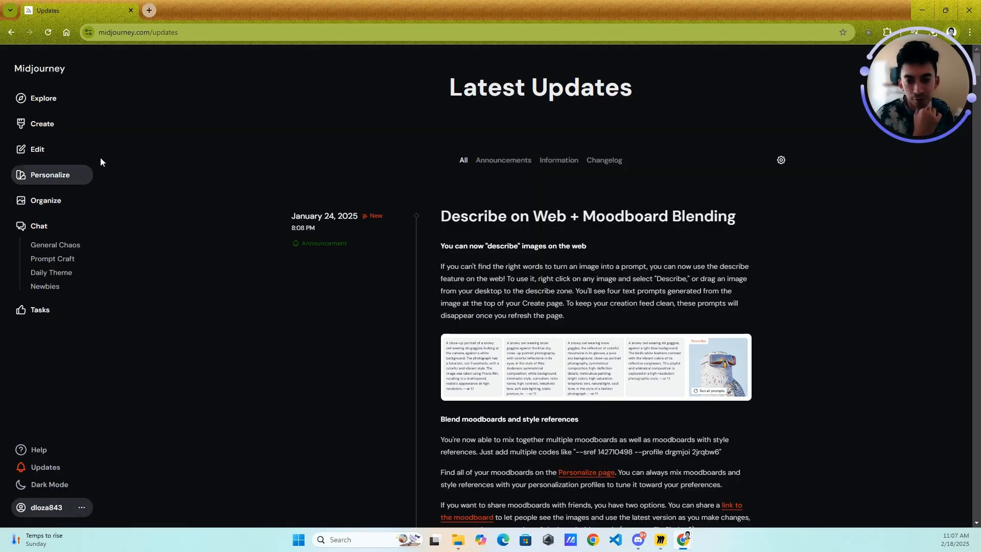
- Revisit the Explore gallery and open the Create page
left_click(18, 100)
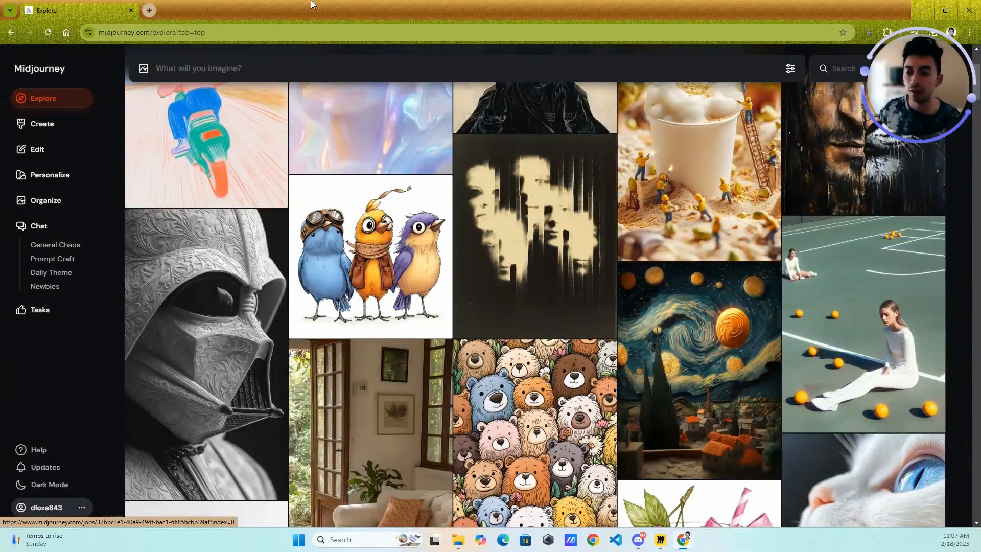
left_click(43, 134)
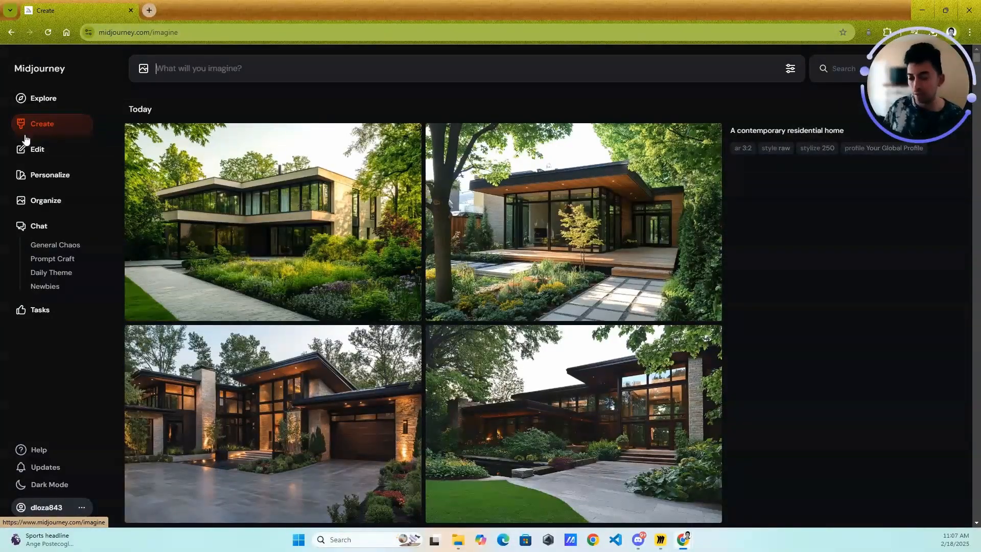
key("alt+Tab")
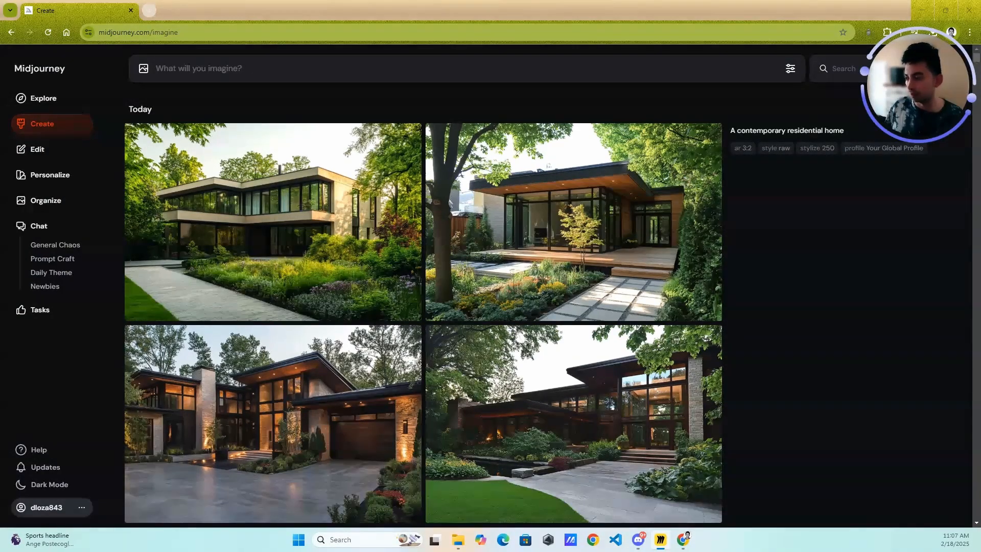
- Generate images from the prompt "a contemporary residential home"
left_click(199, 79)
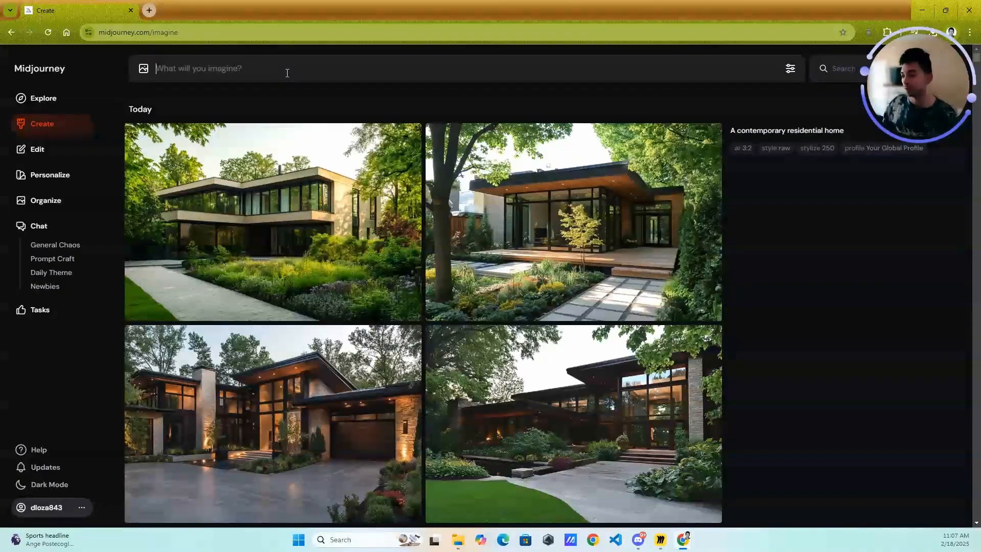
type("a cont")
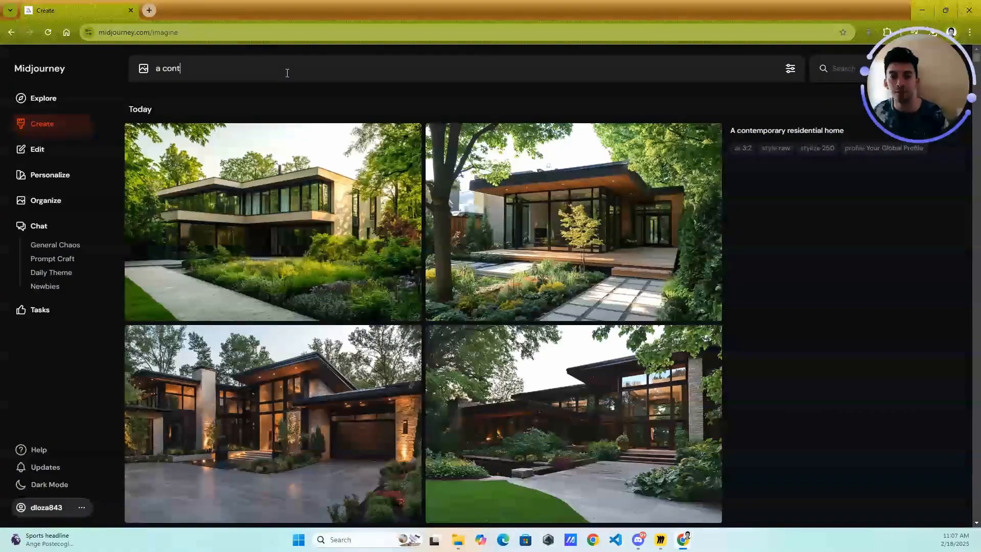
type("emporary ")
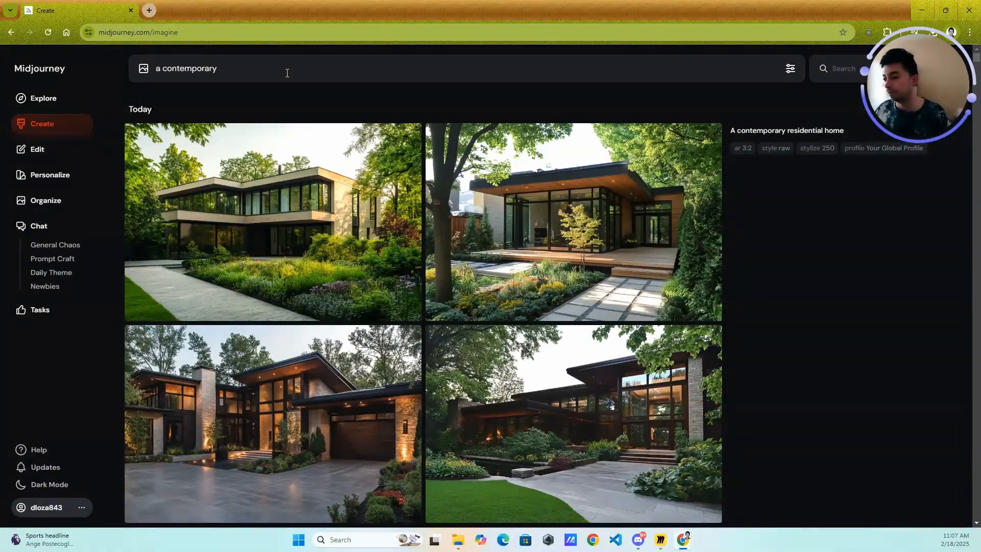
type("residentia lhome")
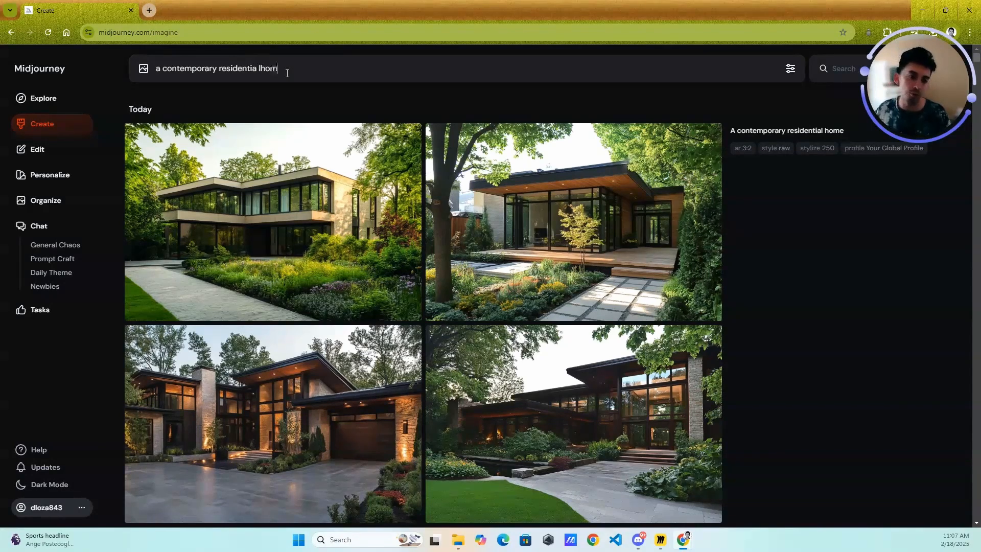
key("BackSpace")
key("BackSpace")
type("l home")
key("Return")
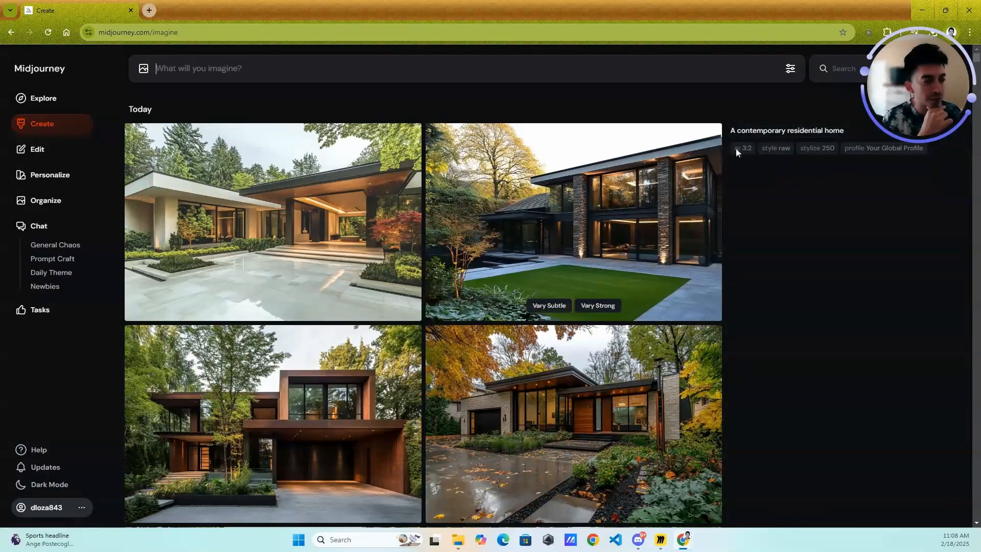
- Reuse the prompt of the newest images and extend it with "in a suburban environment"
left_click(759, 132)
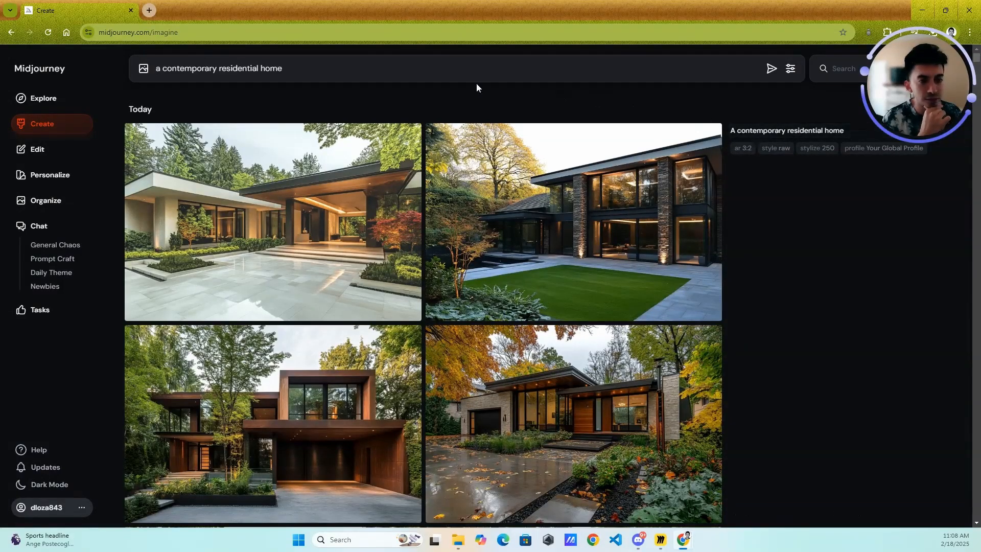
left_click(295, 71)
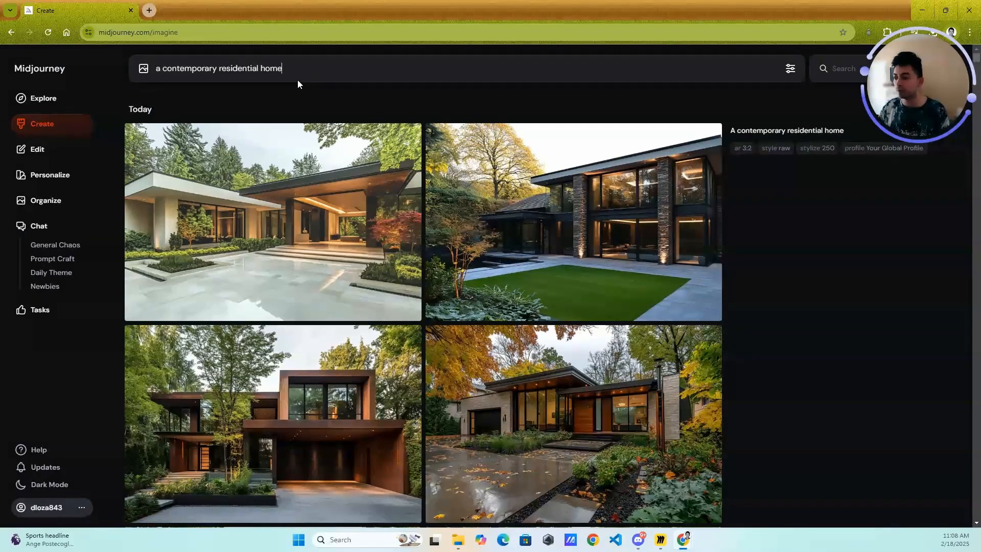
type("in a s")
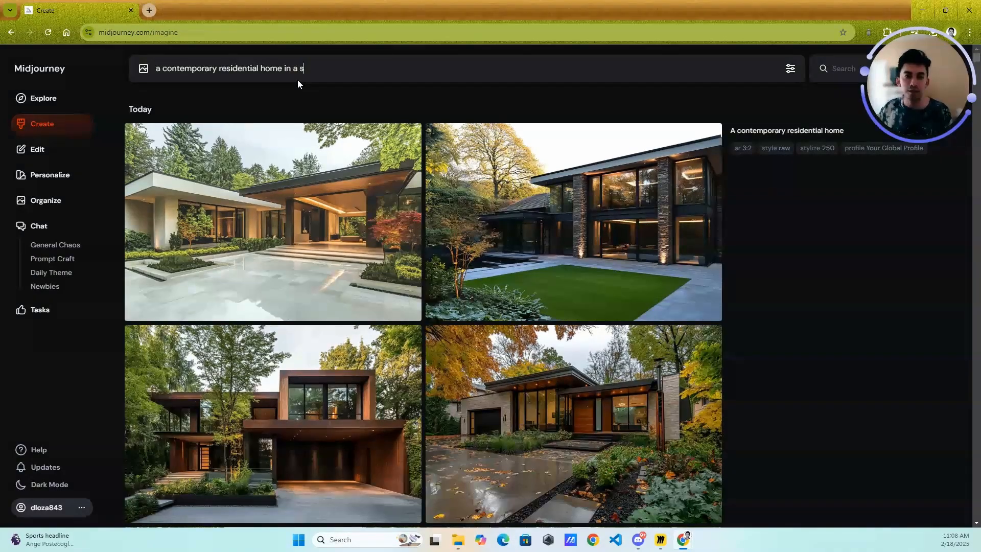
type("uburban")
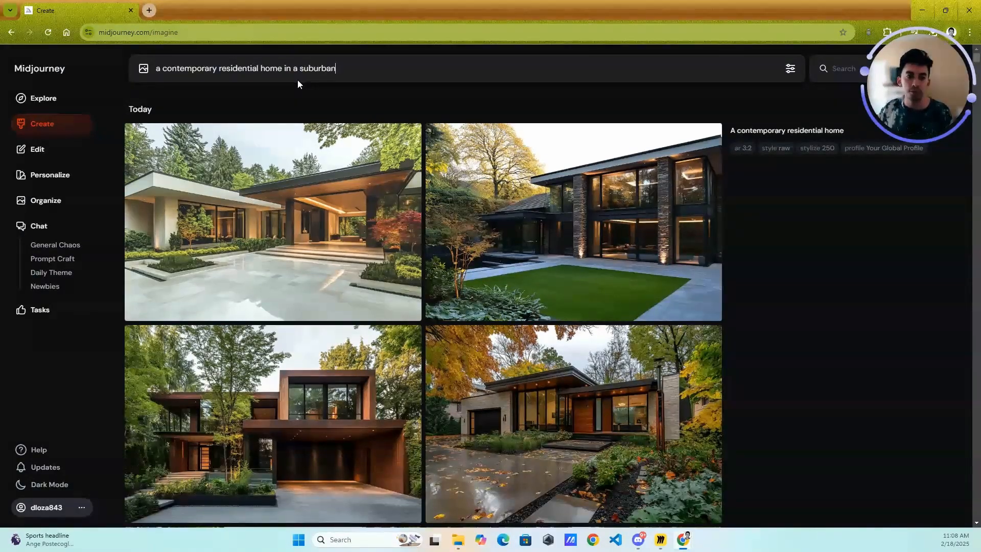
type(" environment")
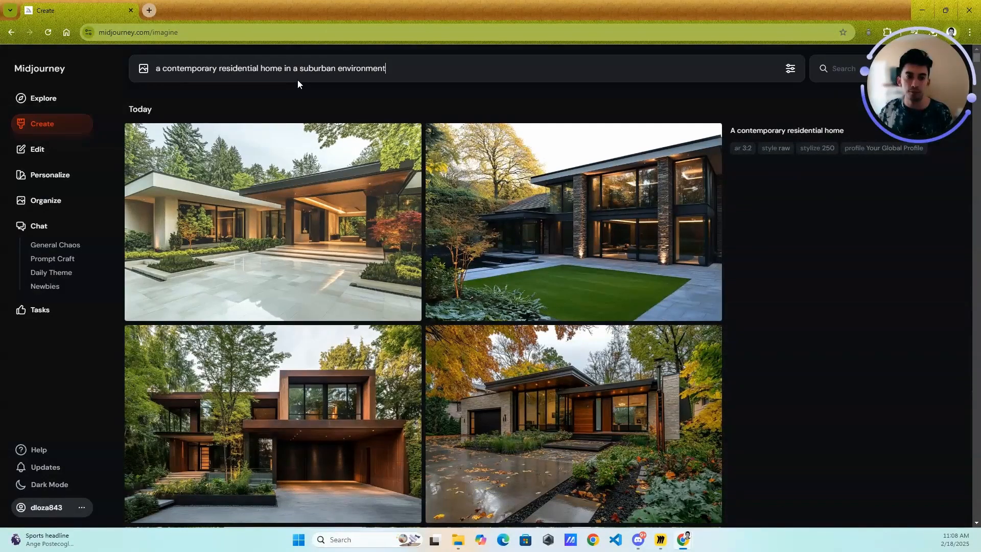
type(",")
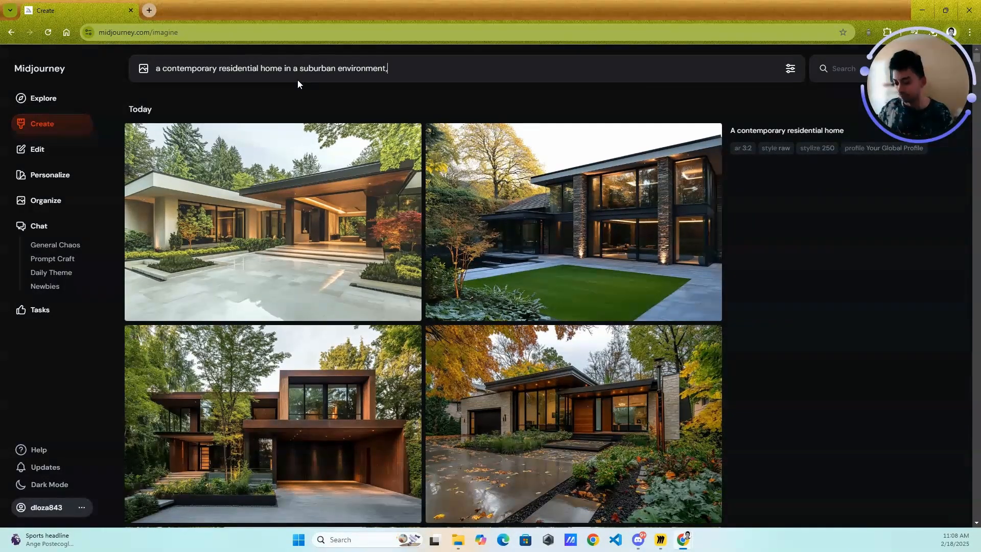
key("BackSpace")
type(". the home is")
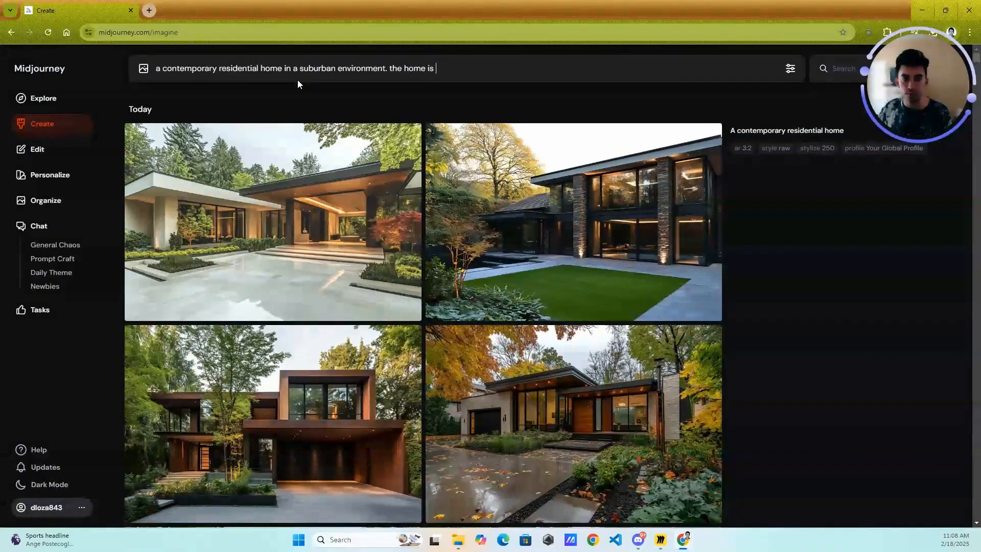
type(" single")
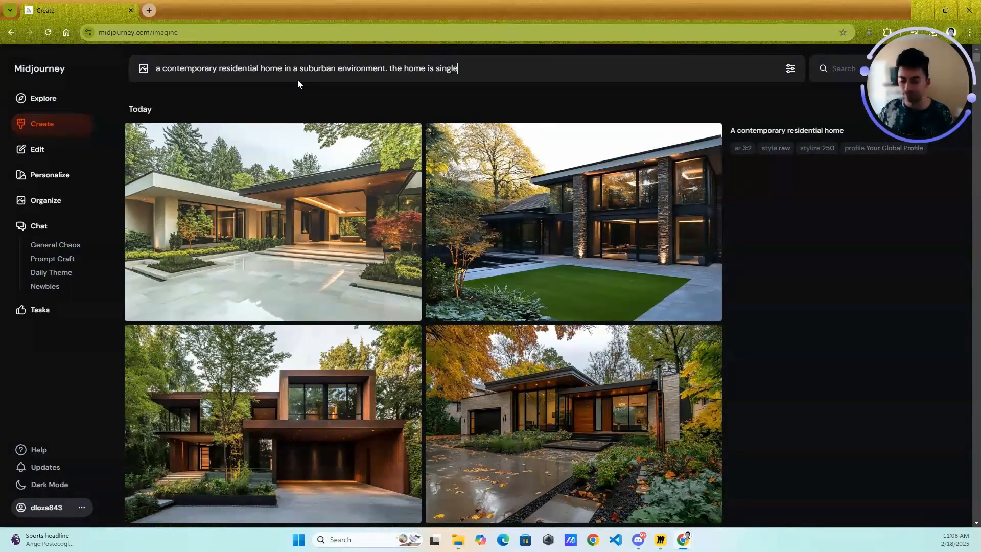
type("-story")
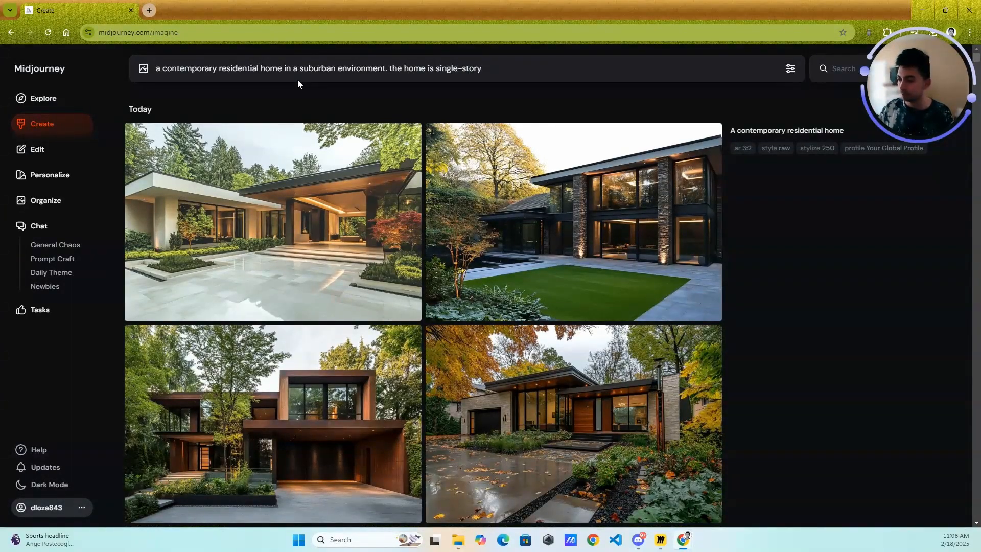
type(" with a pitch")
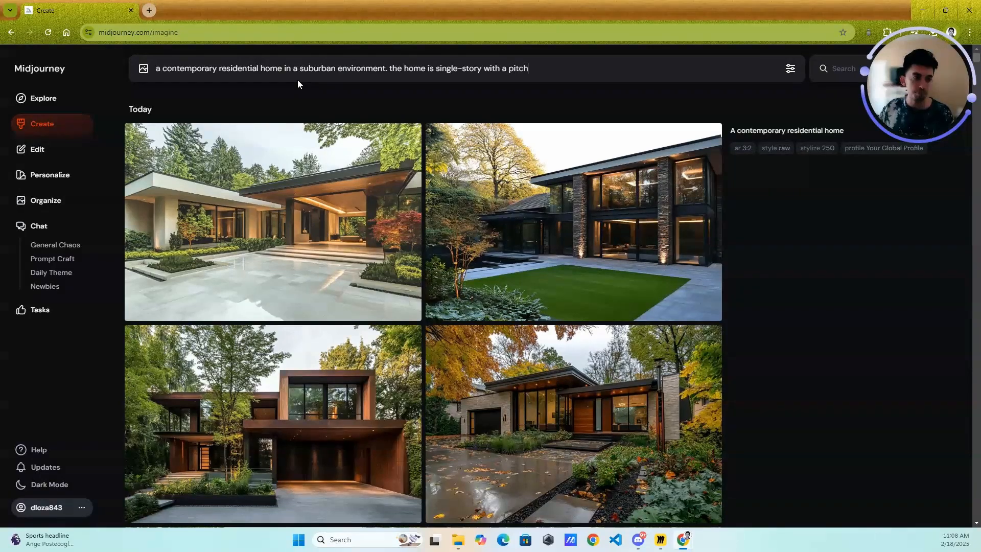
type("ed roof.")
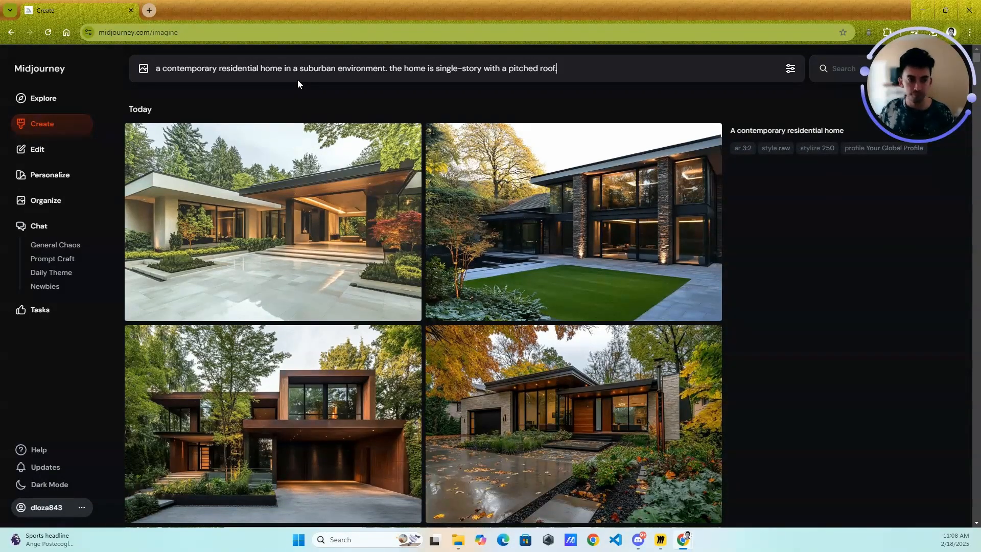
- Turn personalization off in the prompt's settings and generate images of the single-story suburban home with a pitched roof
left_click(790, 70)
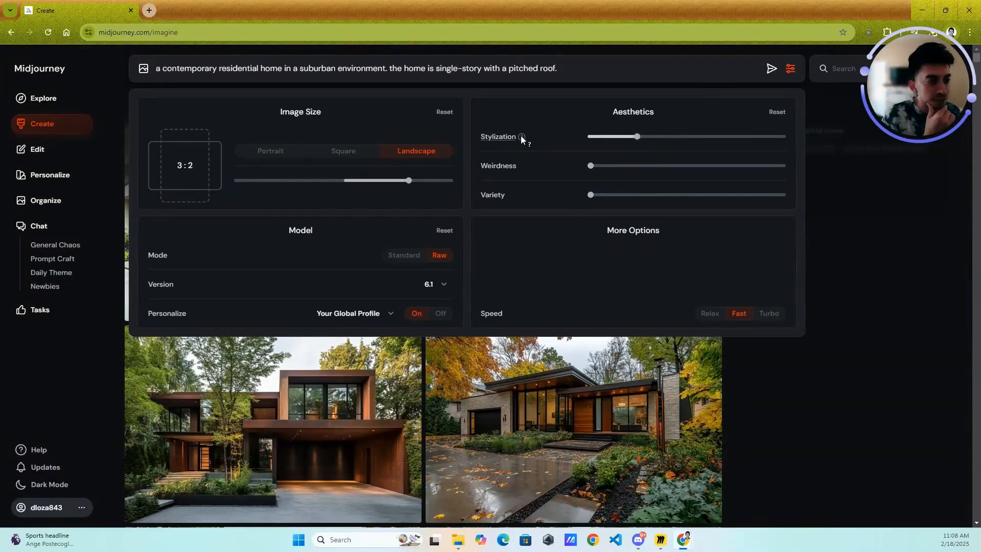
mouse_move(521, 137)
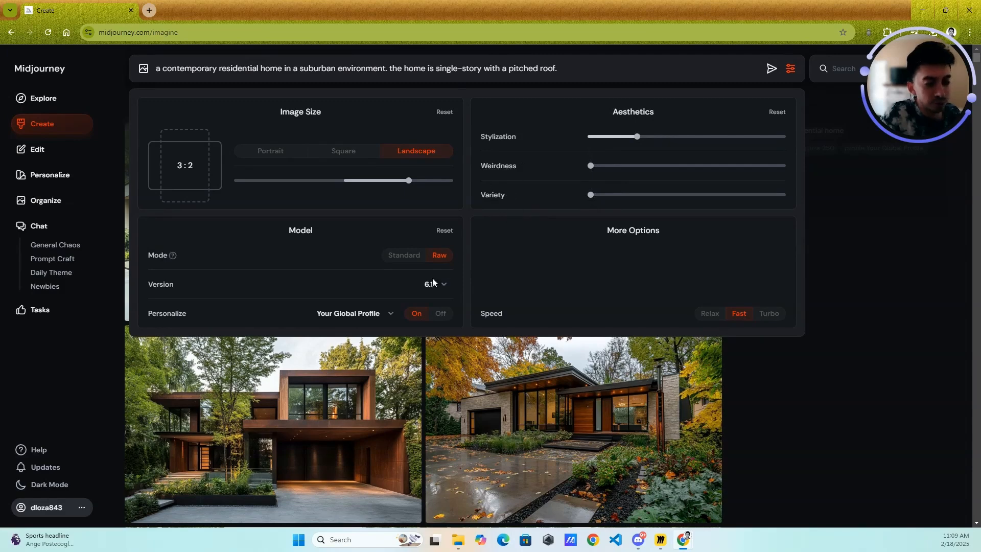
left_click(441, 313)
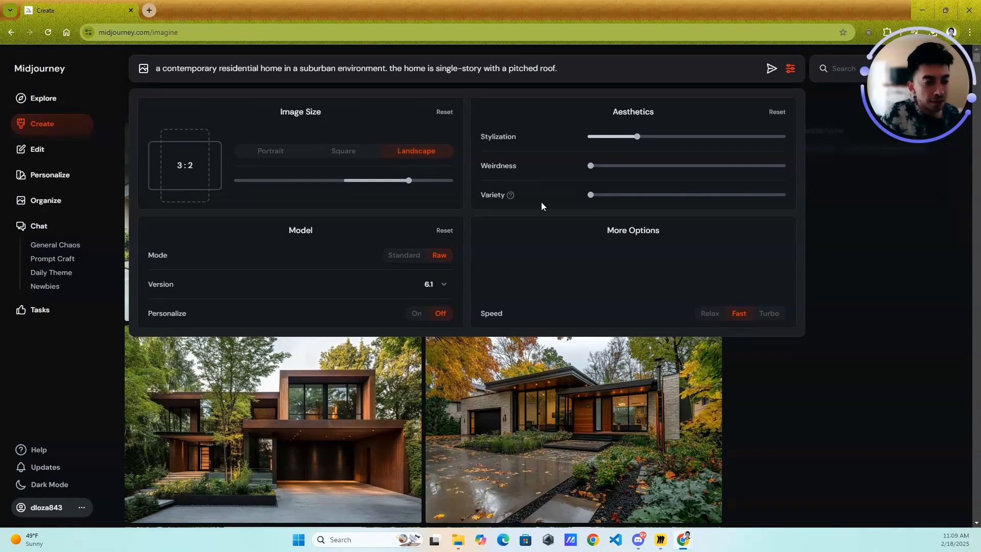
left_click(785, 68)
key("Return")
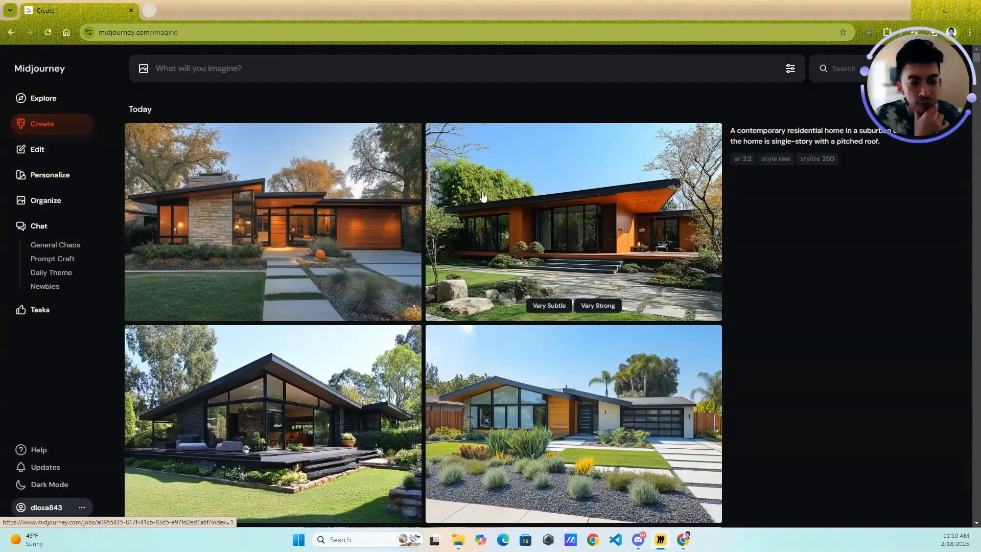
- Open the newly generated image of the house with the stone wall and reuse its prompt text
left_click(322, 240)
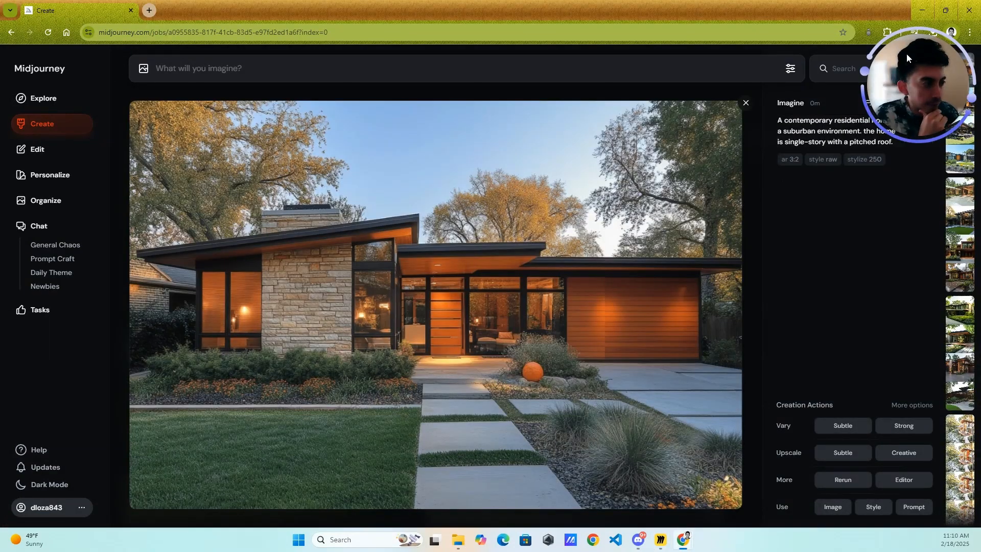
left_click_drag(906, 53, 850, 212)
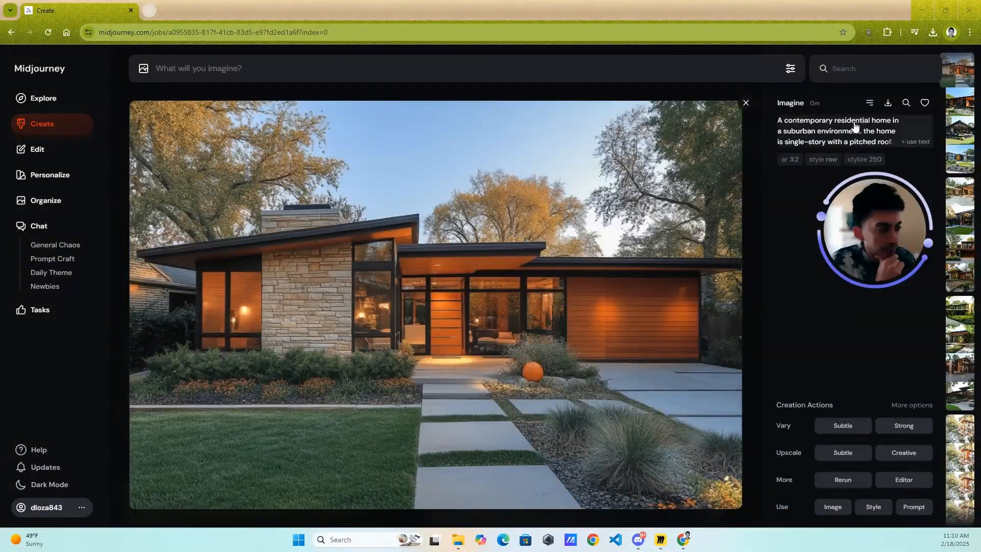
left_click(868, 103)
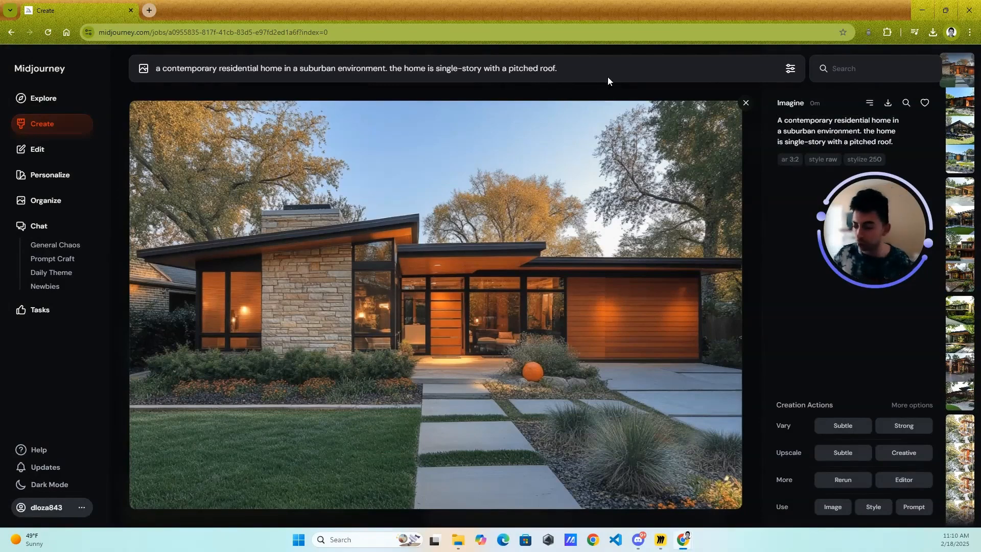
type("the home has a")
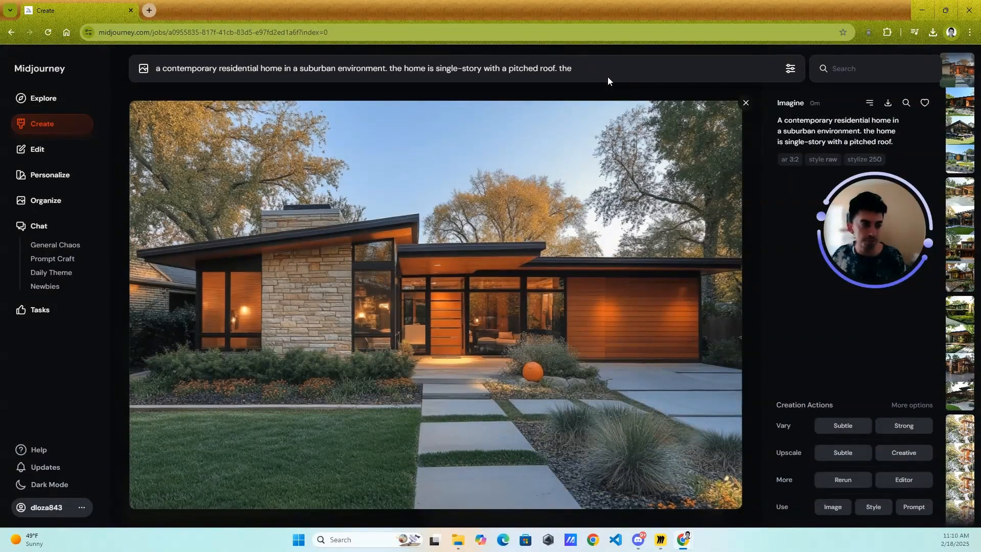
key("BackSpace")
key("BackSpace")
key("BackSpace")
key("BackSpace")
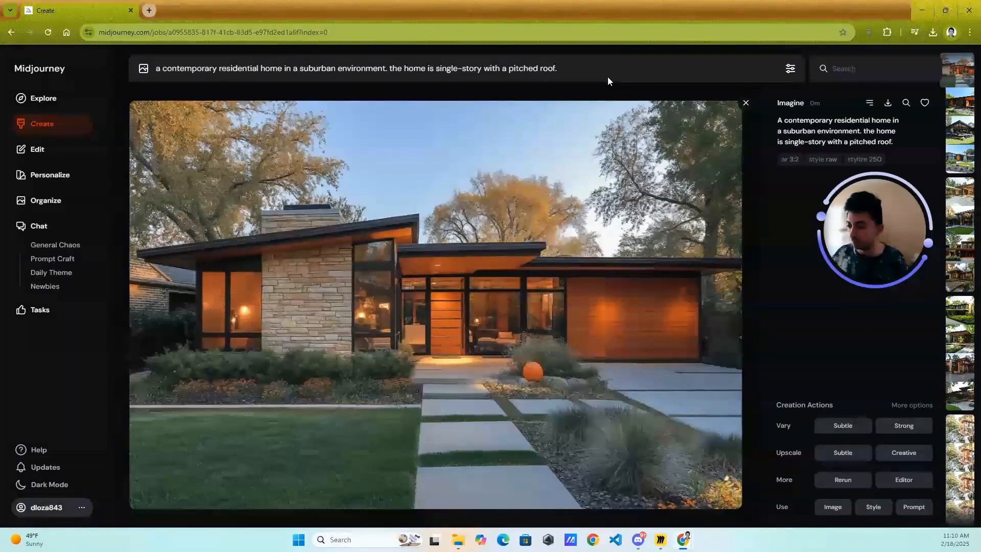
- Add "a watercolor painting of" at the beginning of the prompt and generate the images
key("Home")
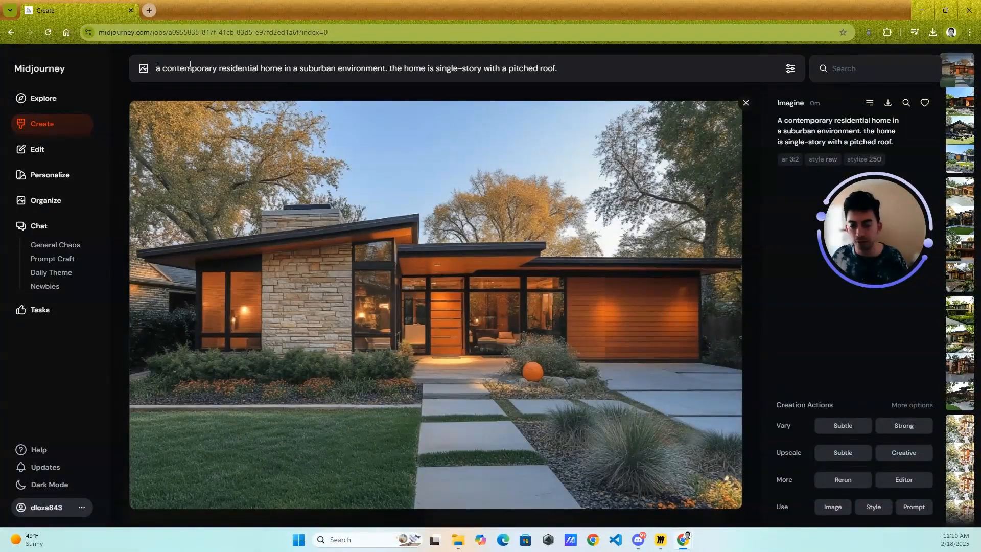
type("a t")
key("BackSpace")
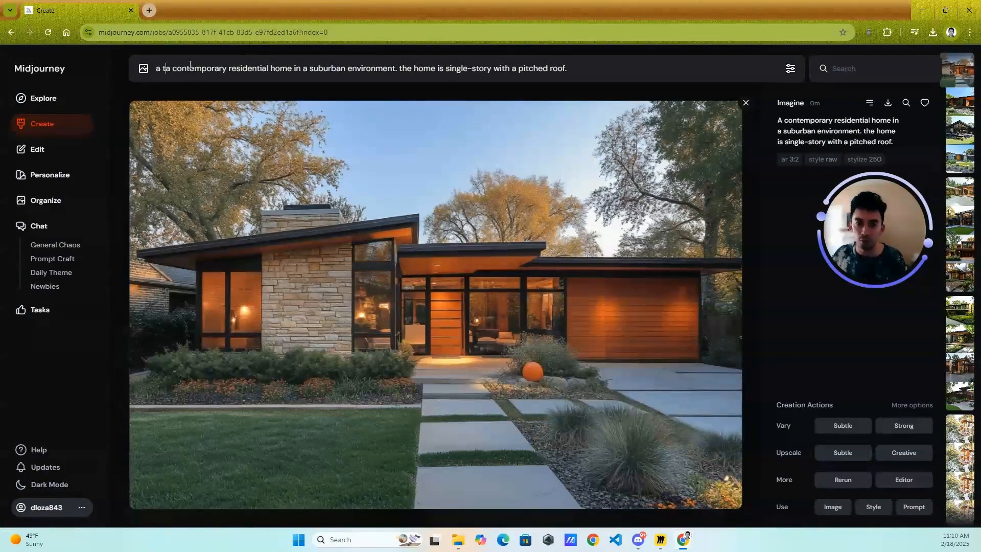
type("wtaer")
key("BackSpace")
key("BackSpace")
key("BackSpace")
key("BackSpace")
type("atercolor")
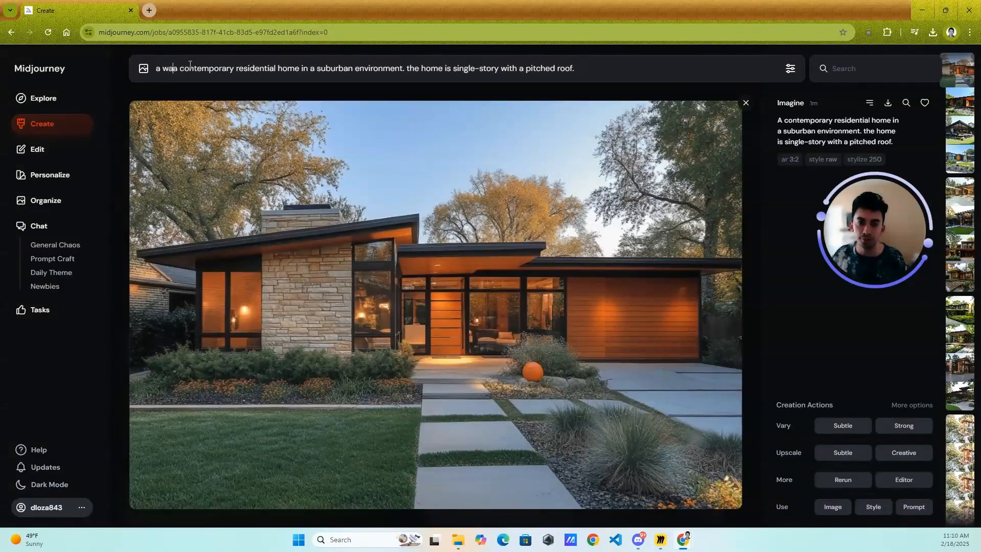
type(" pai")
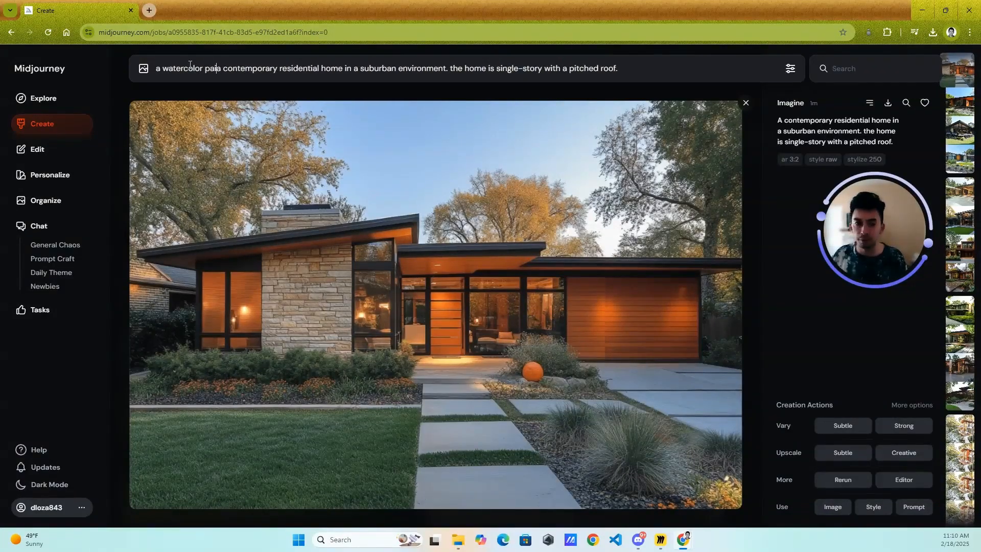
type("nting of")
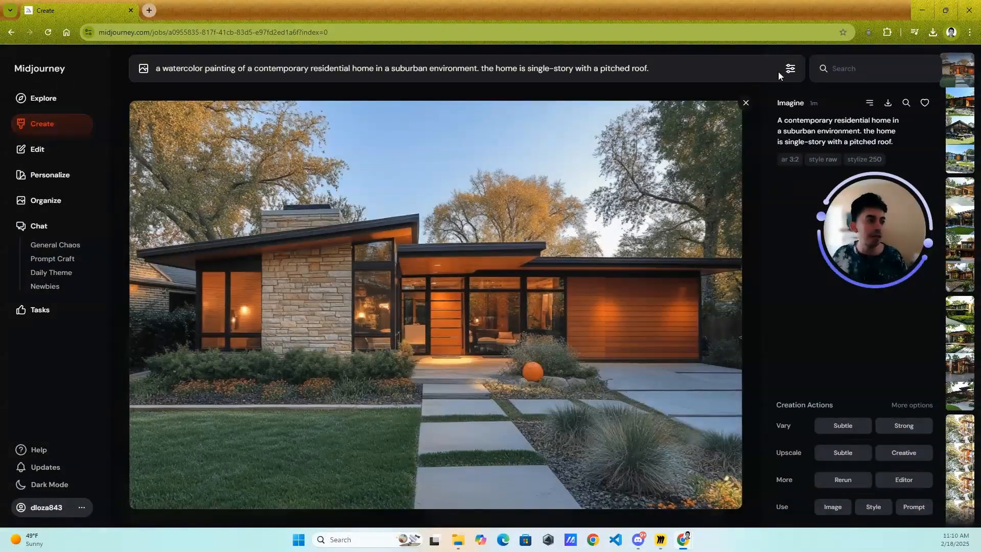
key("Return")
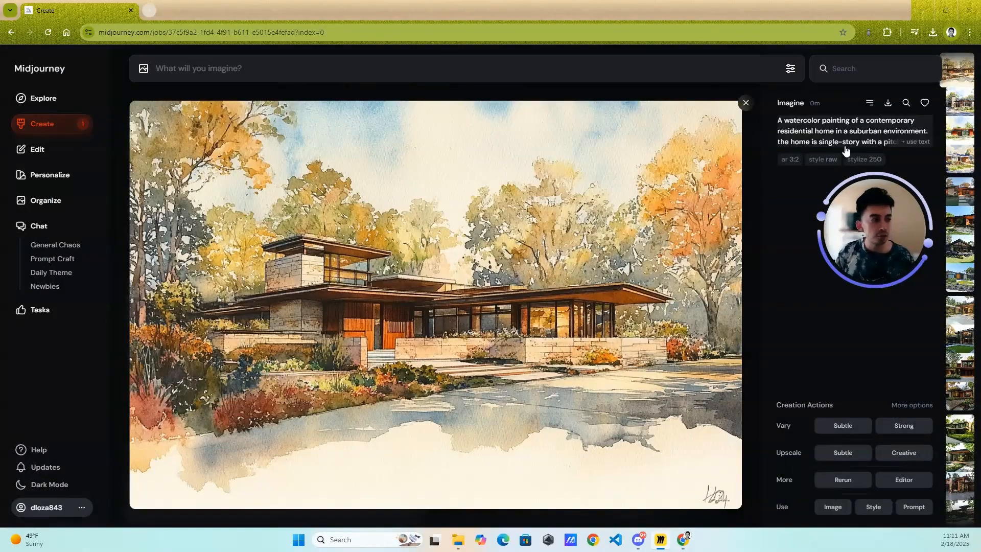
- Reuse the prompt of the opened watercolor image and select its entire text
left_click(840, 130)
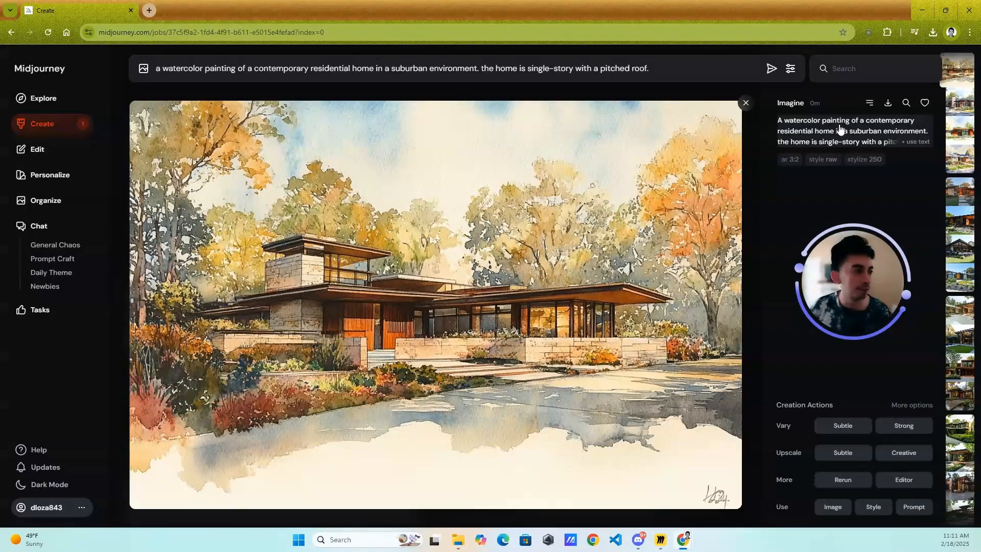
key("ctrl+a")
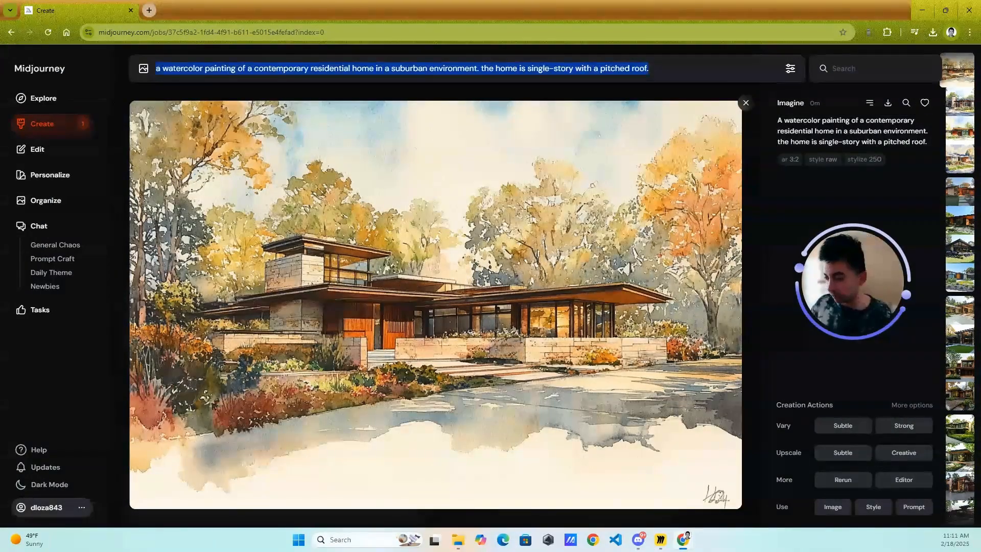
- Open ChatGPT in a new tab and enter the architect-role instruction for a detailed image prompt emphasizing architecture, design, environment, style and material qualities
left_click(149, 10)
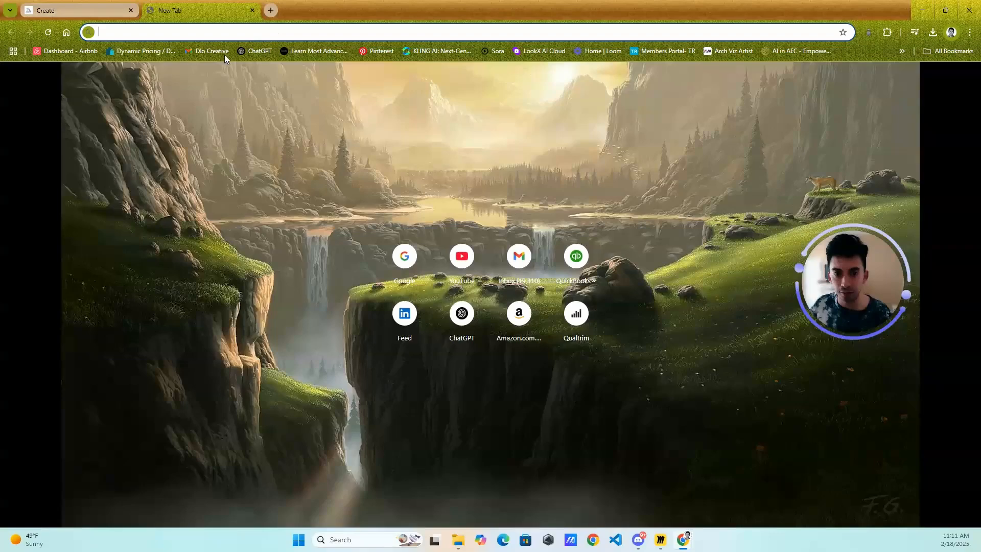
left_click(265, 51)
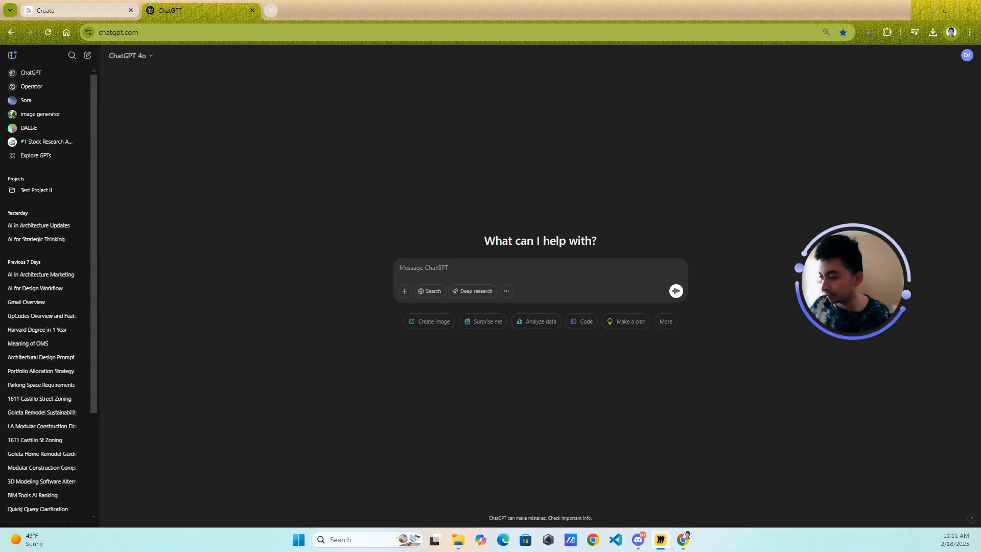
left_click(371, 301)
type("Act as an experienced architect and designer with skills in photography and prompt engineering. Create a detailed prompt of the following image emphasizing the following: Architecture, Design, Environment, style and material qualities.")
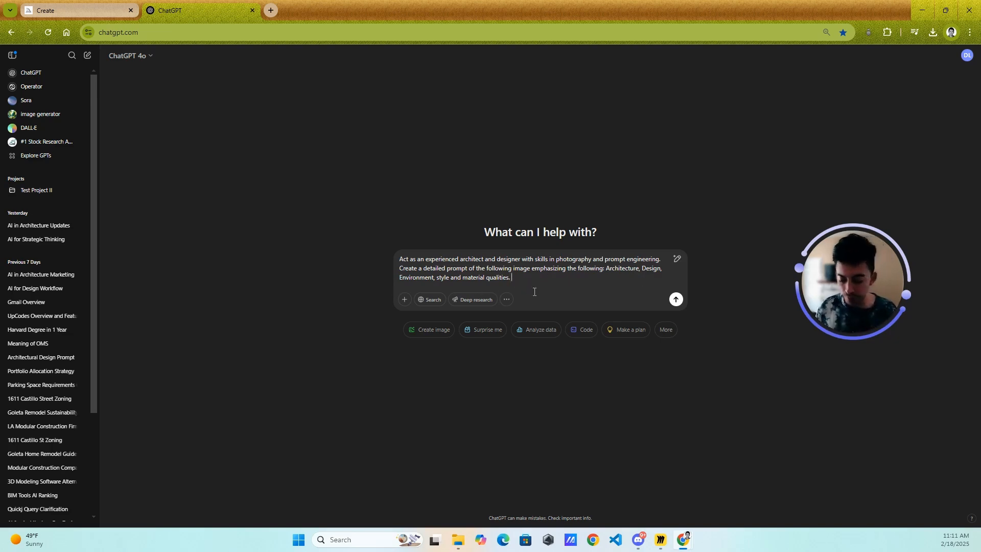
- Switch back to Midjourney, close the opened image and copy the prompt text of the non-watercolor single-story home images
left_click(50, 9)
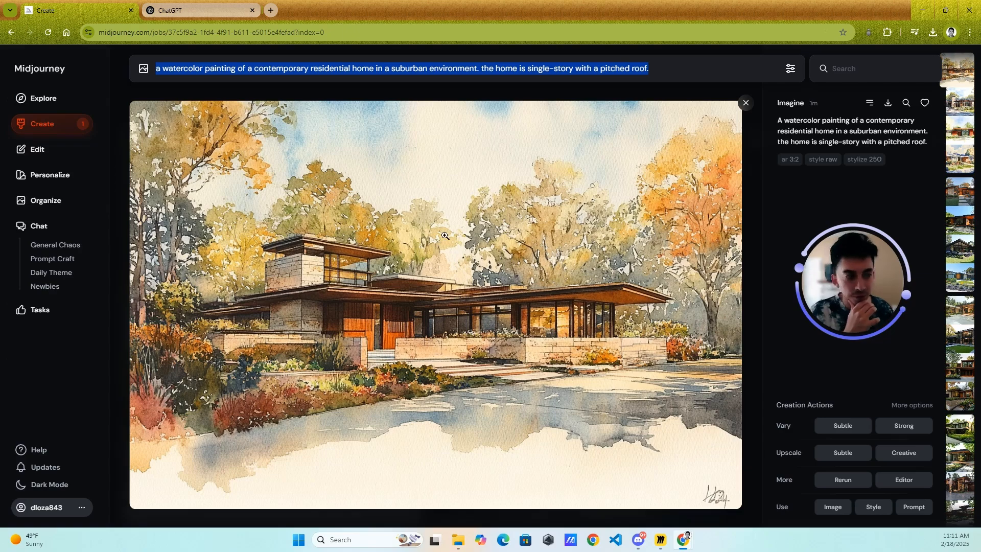
scroll(585, 179, "down", 5)
scroll(691, 182, "down", 1)
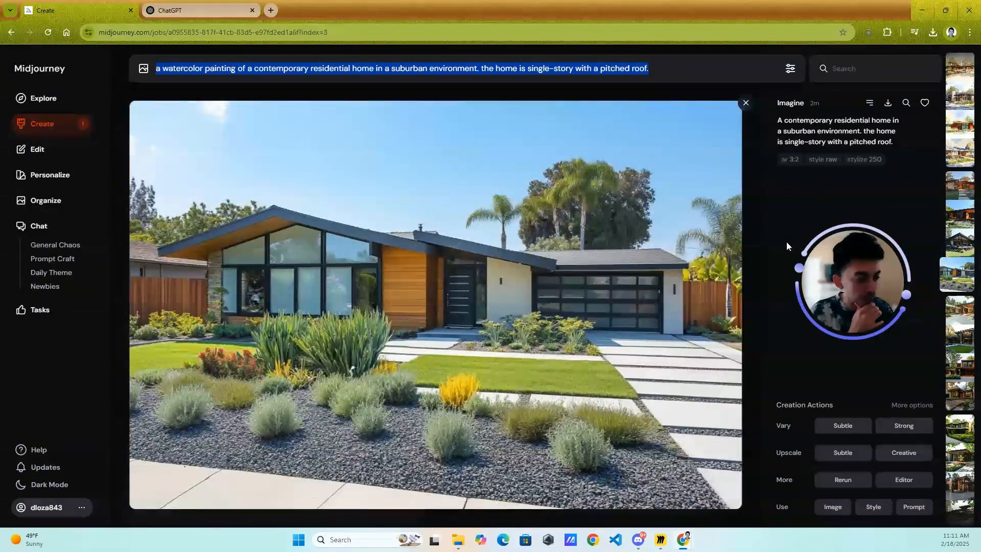
left_click(745, 102)
scroll(730, 209, "down", 6)
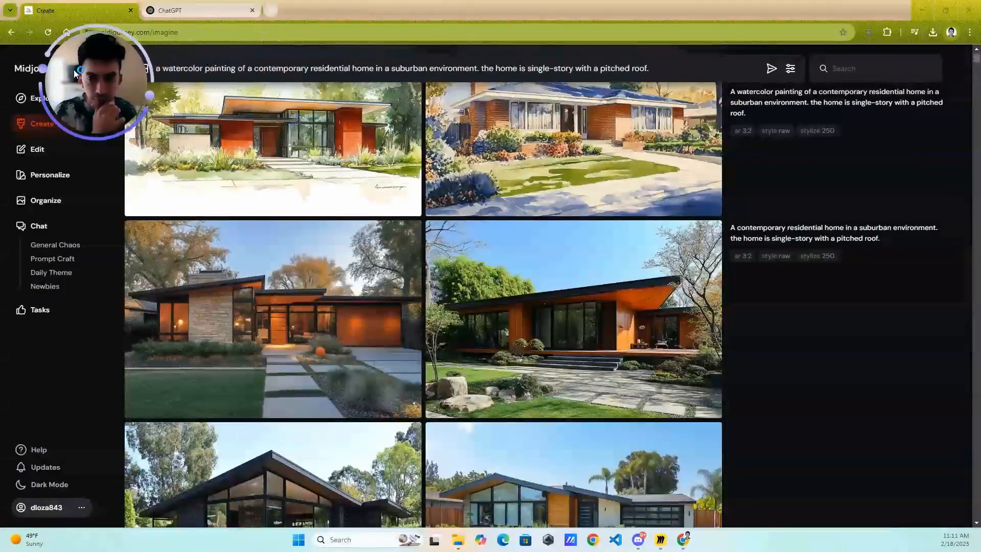
mouse_move(791, 229)
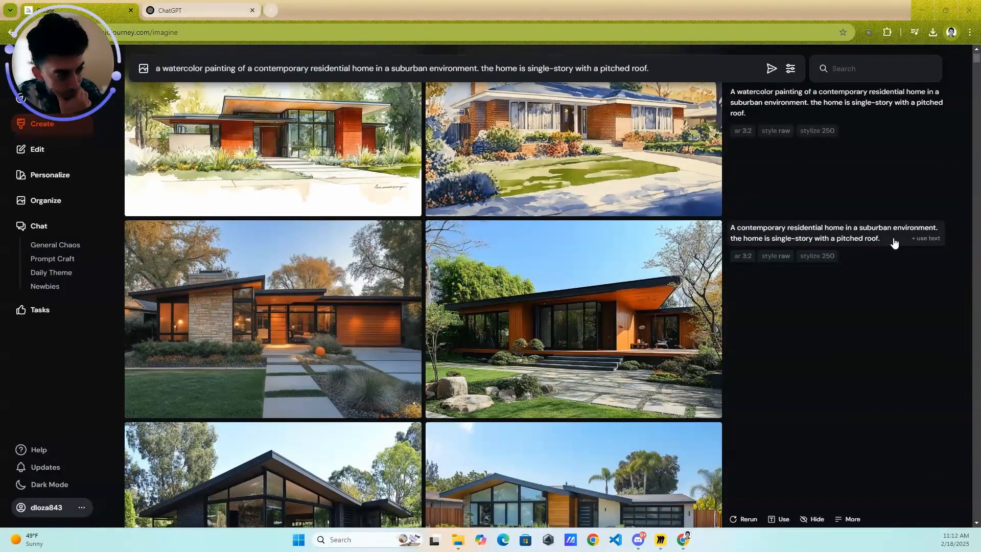
left_click_drag(889, 241, 746, 235)
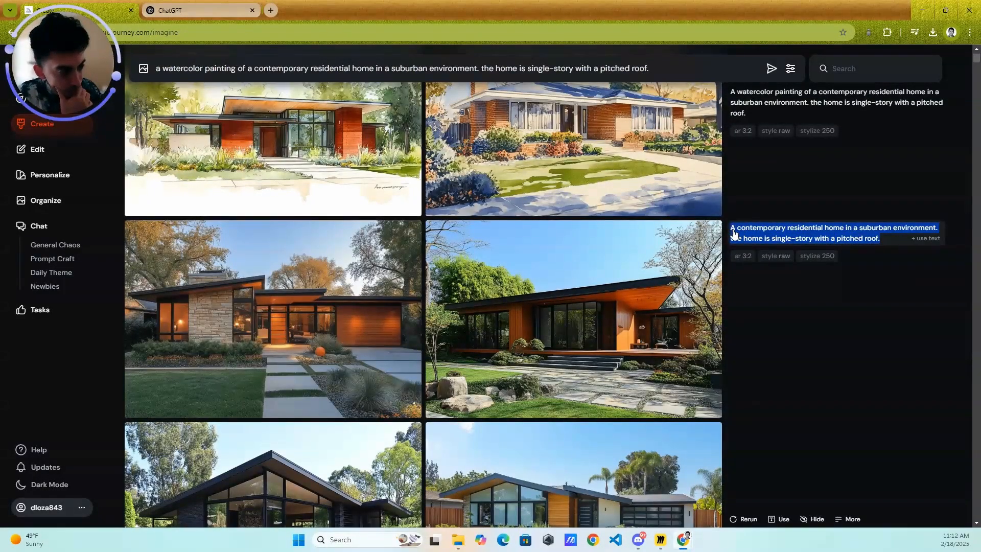
- Switch to ChatGPT, add the copied home prompt in quotation marks after the instruction and send the message
left_click(248, 7)
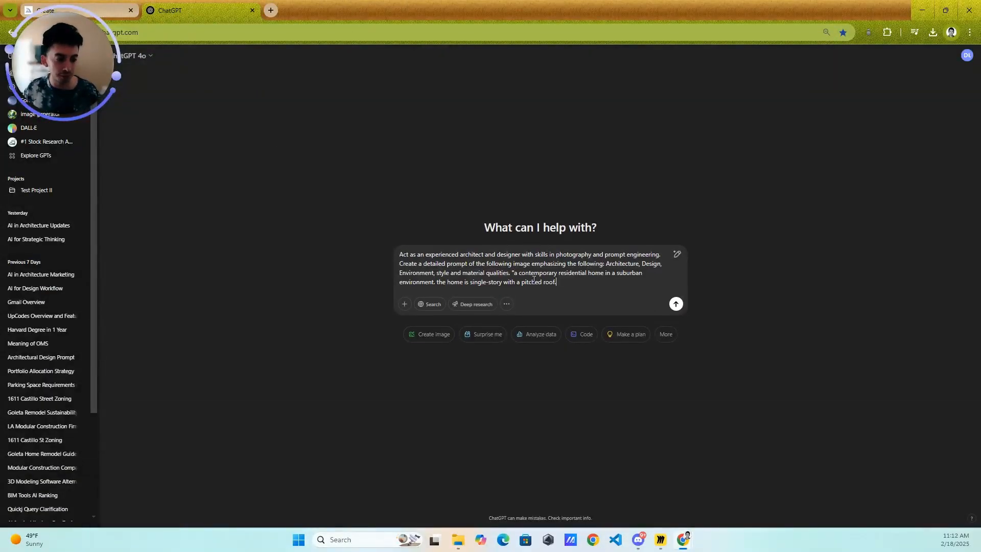
type("It is a contemporary residential home in a suburban environment; the house is single story with a pitched roof.")
key("Return")
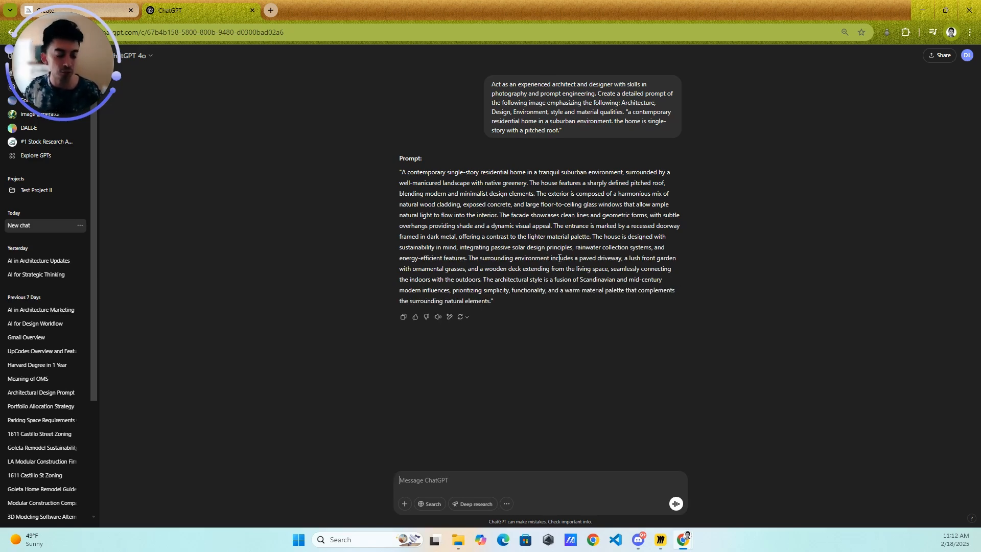
- Copy the entire detailed home description from ChatGPT's reply
left_click_drag(495, 302, 400, 170)
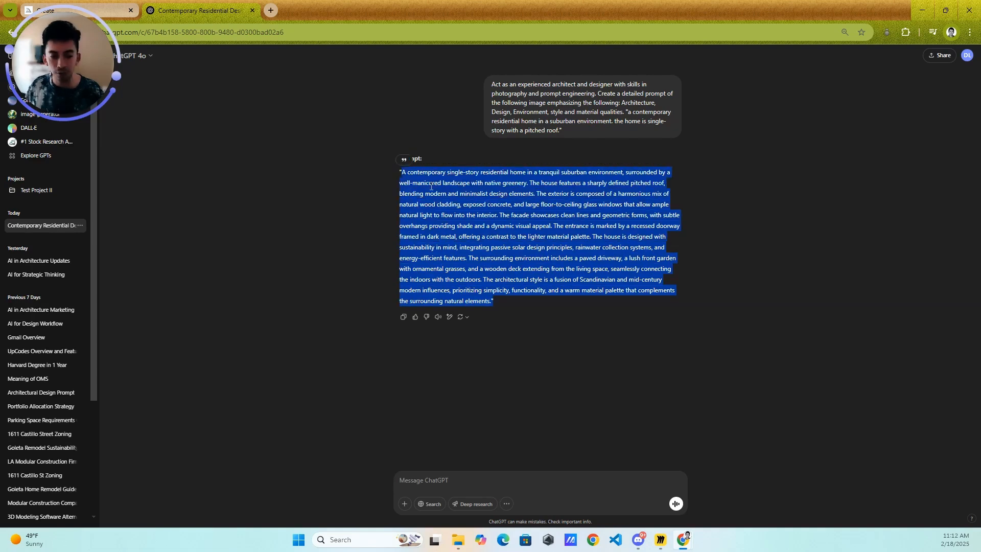
left_click(494, 303)
left_click_drag(495, 303, 397, 173)
key("ctrl+c")
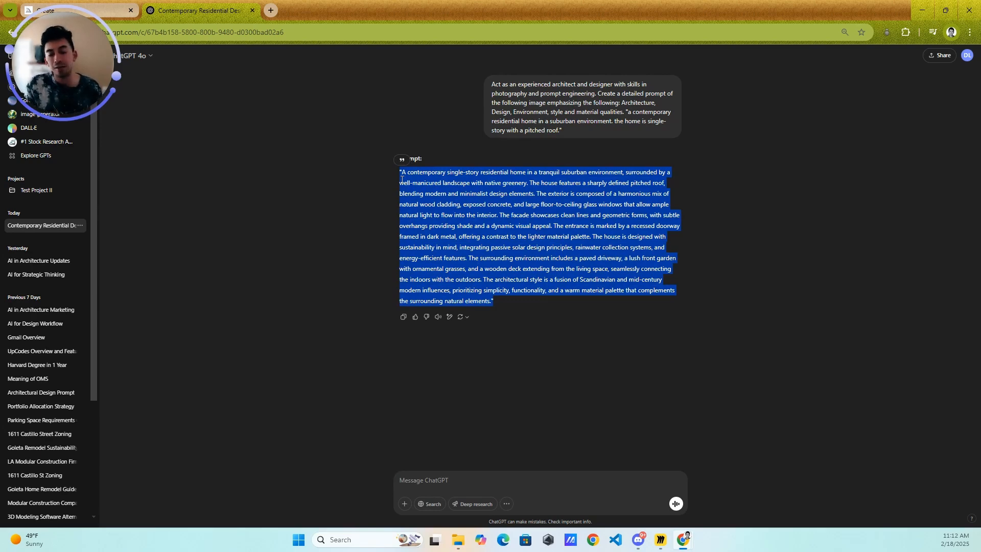
- Switch to Midjourney's Create page and replace the prompt text after "a w" with the copied ChatGPT description
left_click_drag(64, 64, 849, 60)
left_click(78, 15)
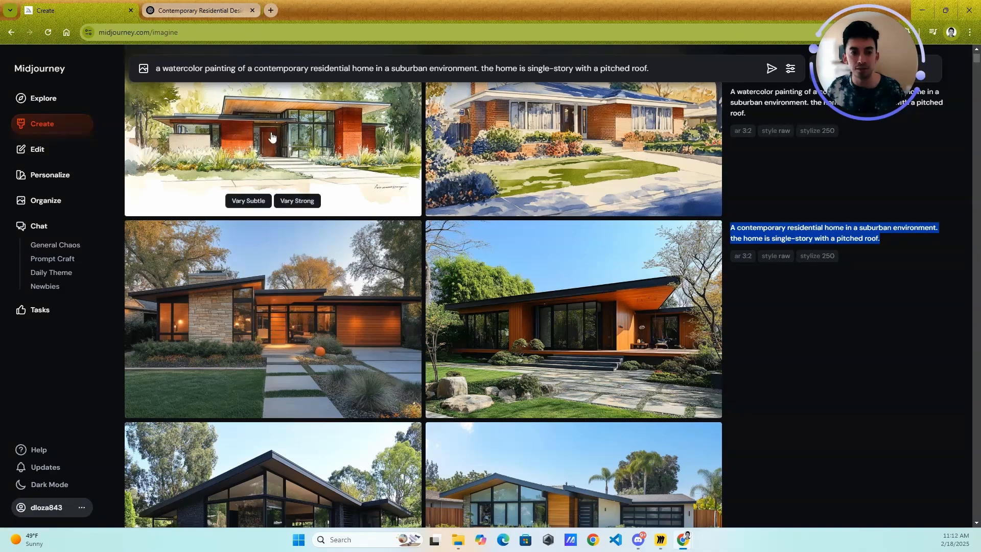
left_click(46, 123)
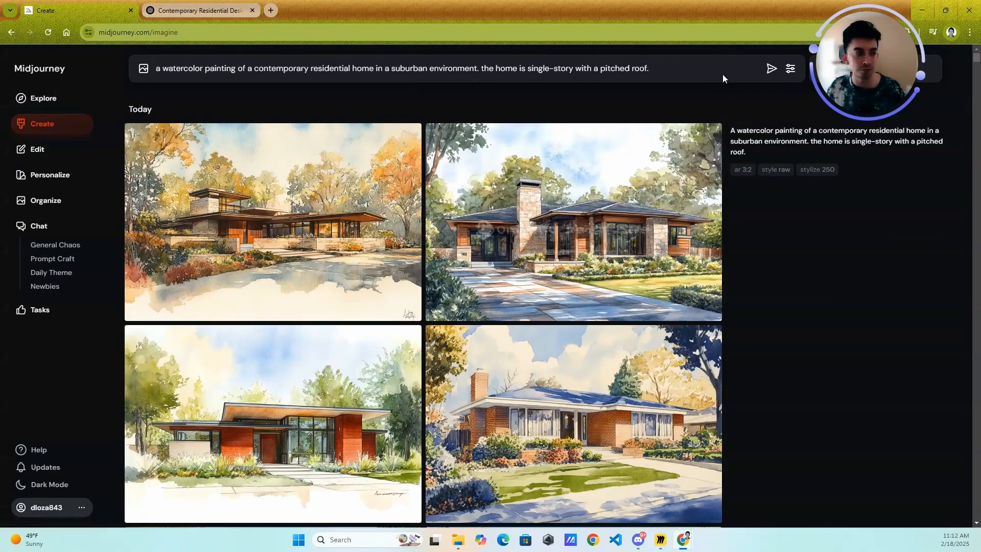
left_click_drag(707, 73, 169, 69)
key("BackSpace")
key("ctrl+v")
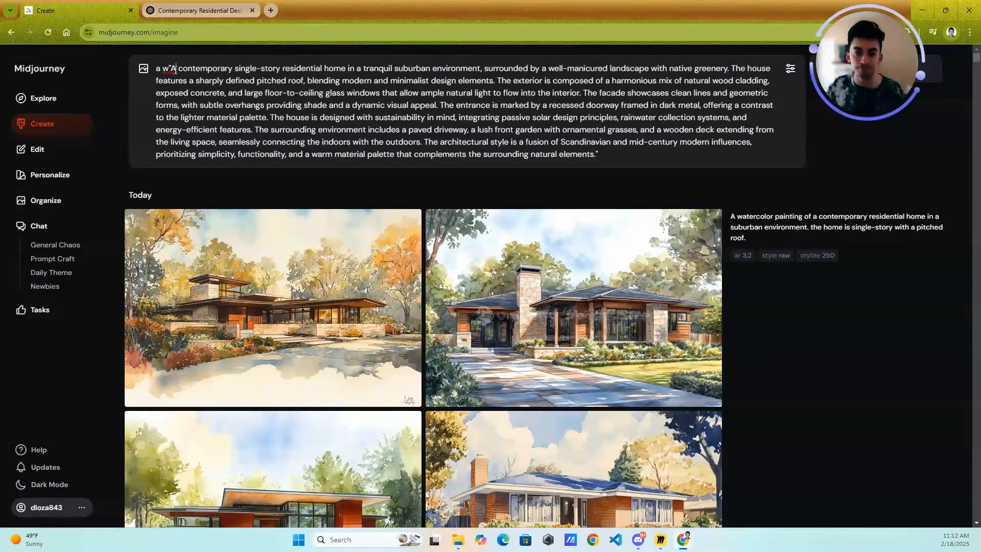
- Change the beginning of the pasted prompt to "a watercolor painting of a" before "contemporary single-story residential home"
key("BackSpace")
key("BackSpace")
type("atercolor painint")
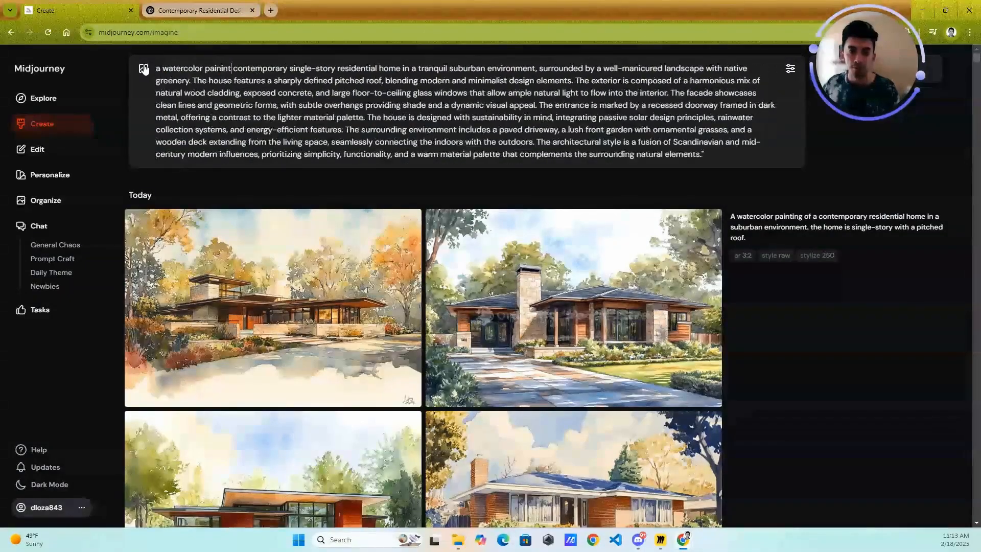
key("BackSpace")
key("BackSpace")
key("BackSpace")
type("ting of")
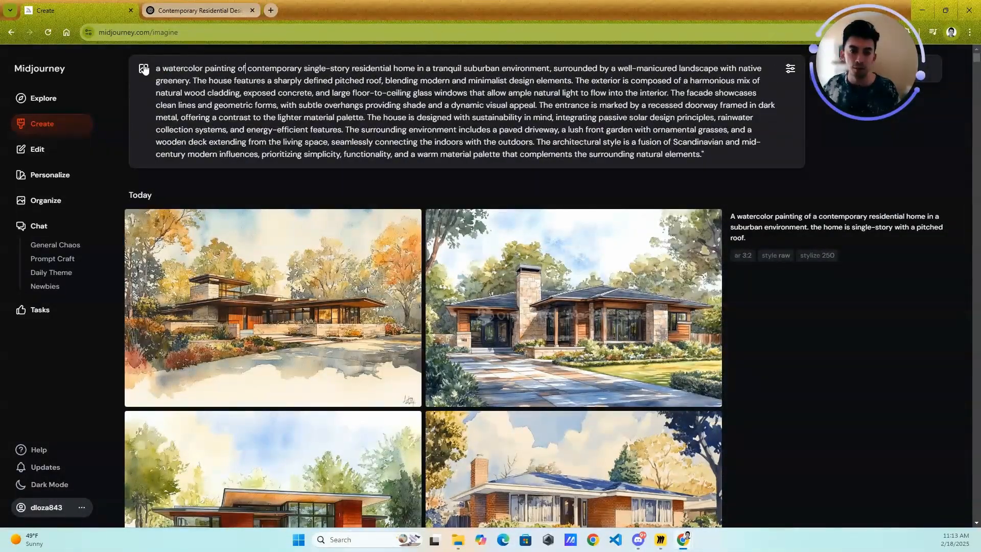
type(" a")
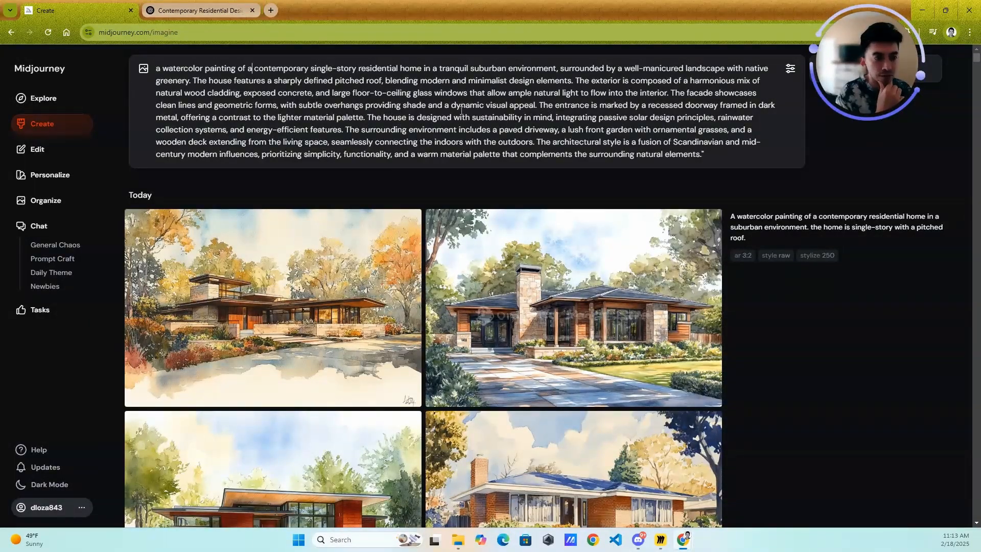
- Delete the sentence about the facade's clean lines, geometric forms and subtle overhangs from the prompt
left_click_drag(488, 102, 666, 94)
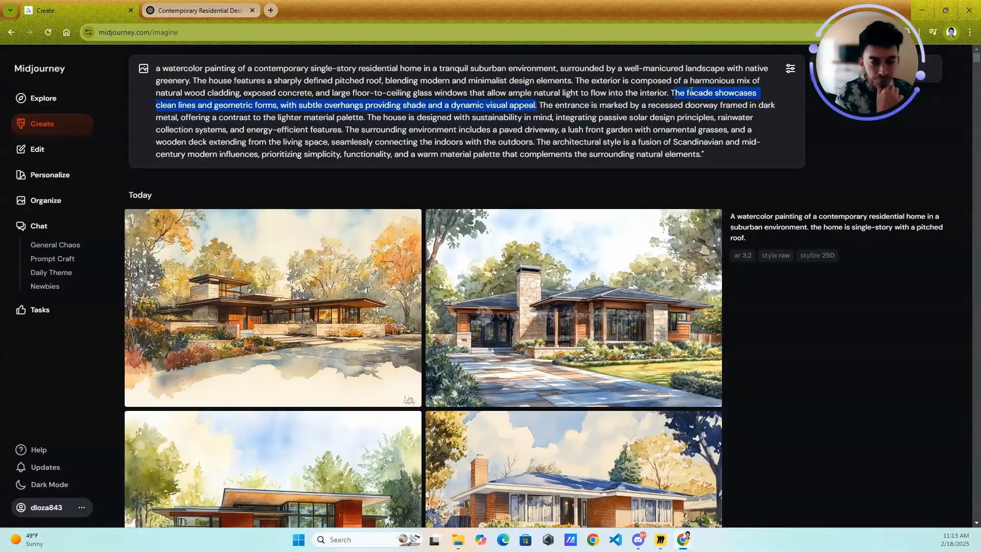
key("BackSpace")
key("BackSpace")
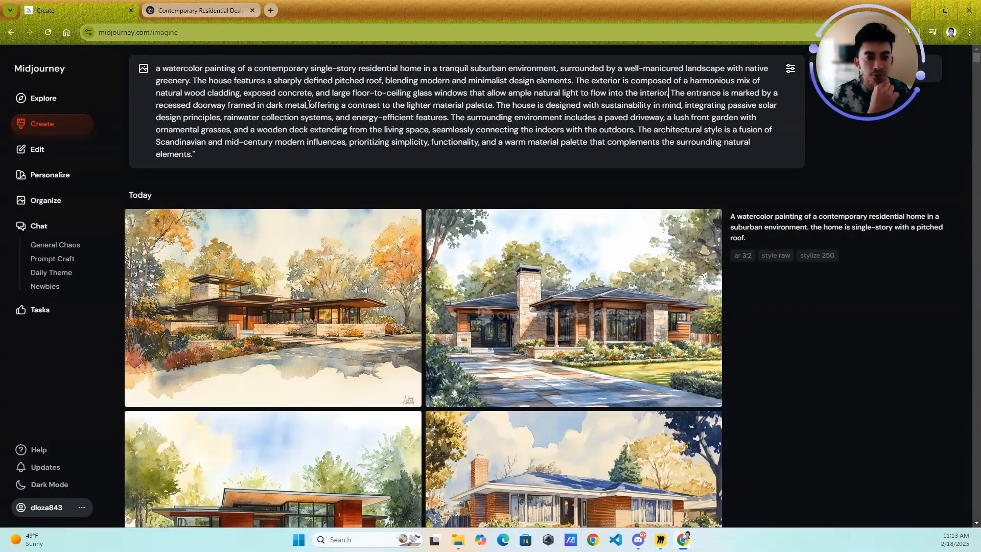
- Replace "dark metal," in the prompt's doorway description with "warmth wood cladding,"
key("BackSpace")
key("BackSpace")
key("BackSpace")
key("BackSpace")
key("BackSpace")
key("BackSpace")
key("BackSpace")
key("BackSpace")
key("BackSpace")
key("BackSpace")
key("BackSpace")
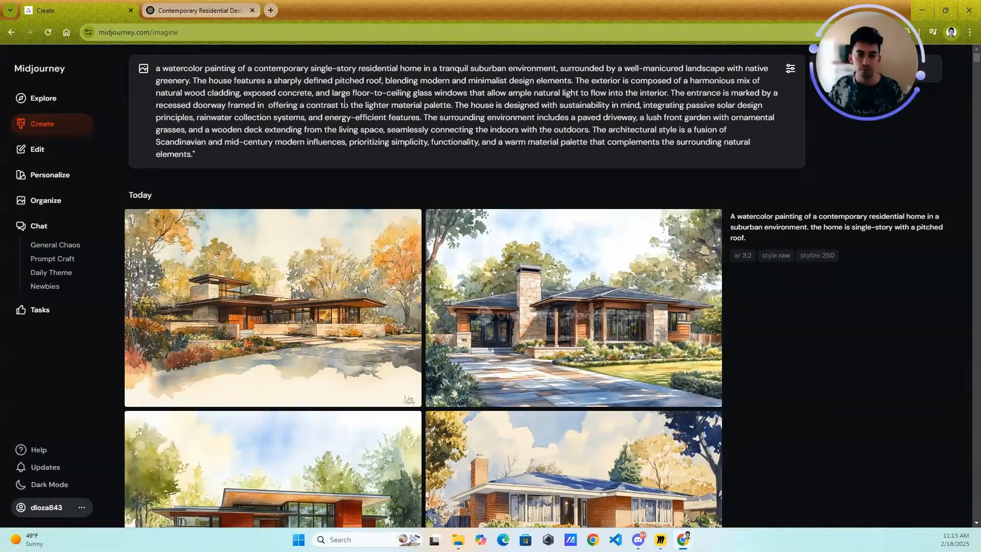
type("warmth wo")
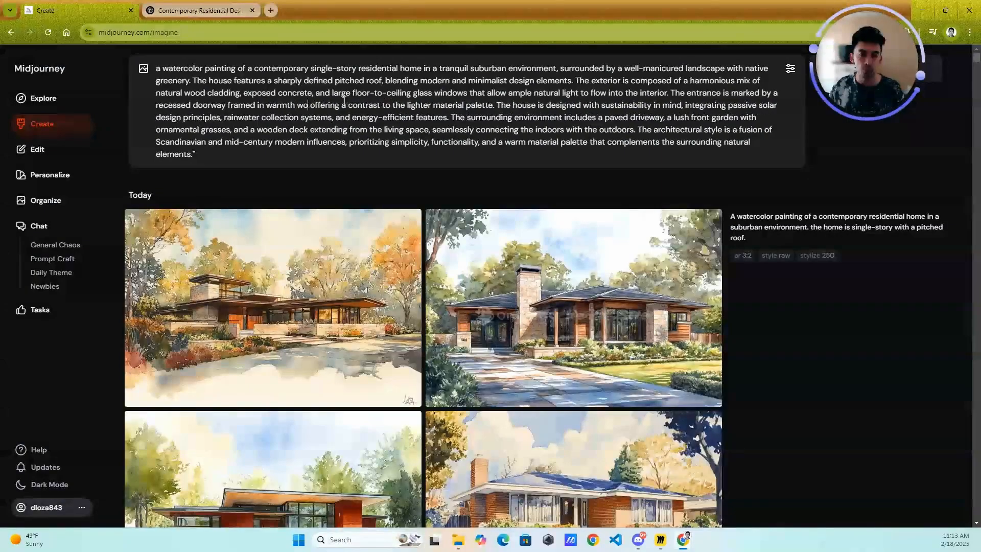
type("od cladding")
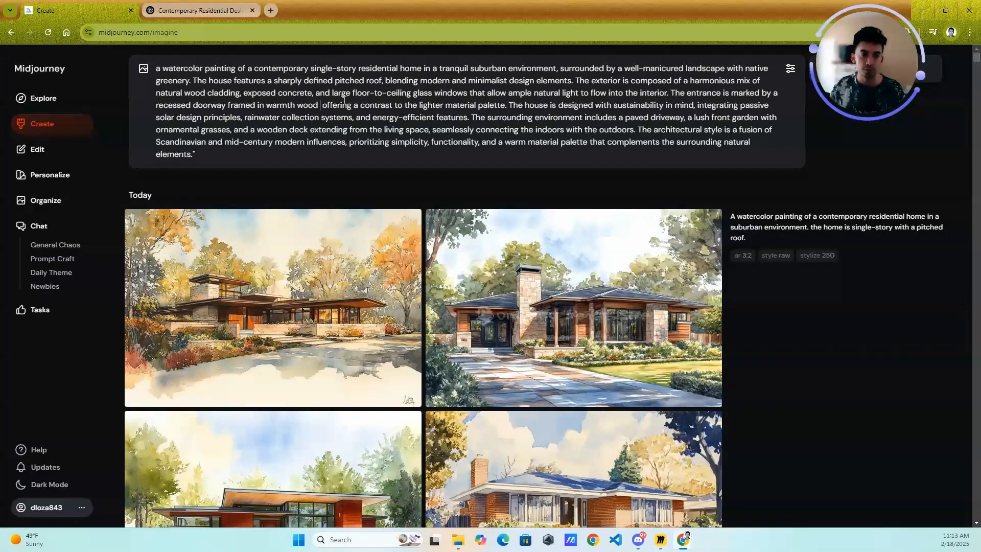
type(",")
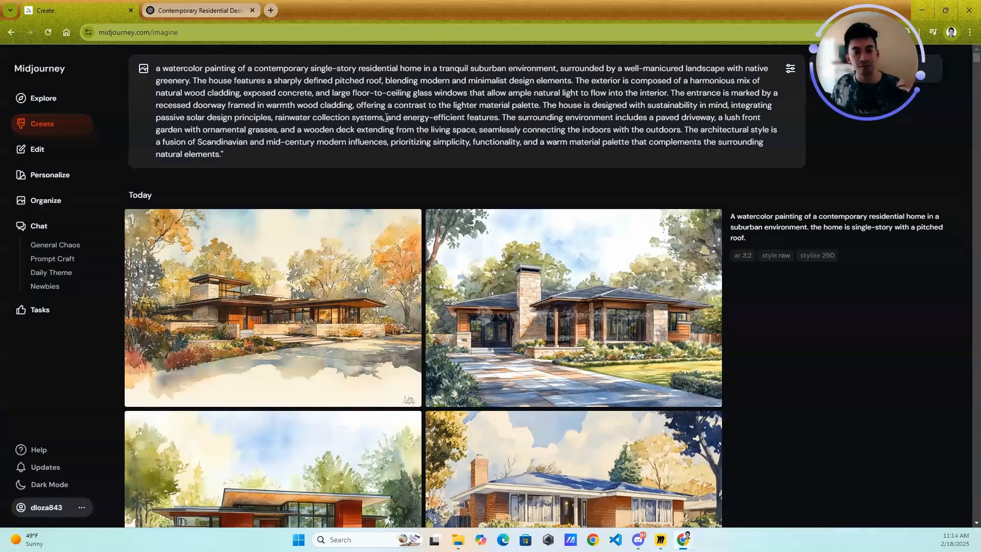
- Place the cursor at the end of the edited watercolor home prompt and submit it for generation
left_click_drag(412, 149, 412, 148)
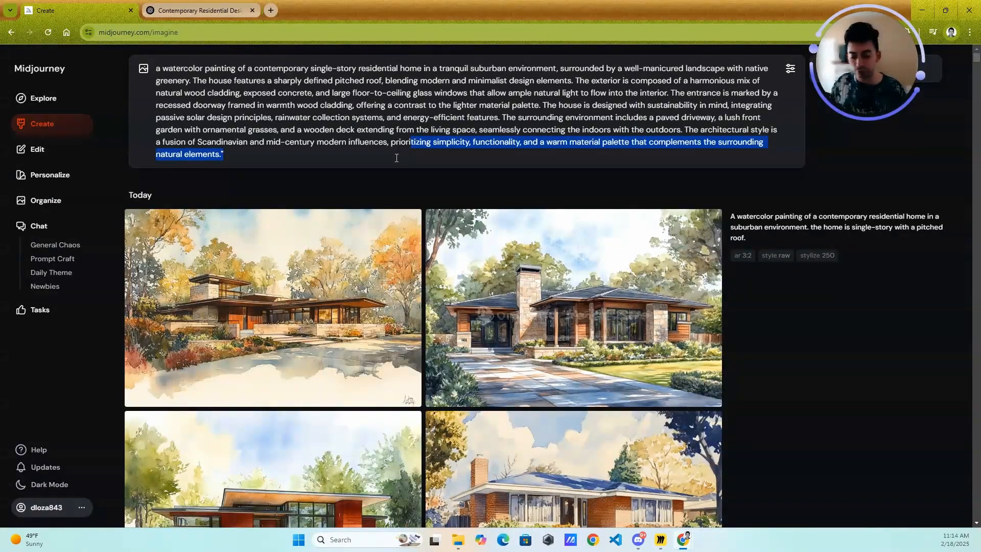
left_click(247, 161)
left_click(411, 149)
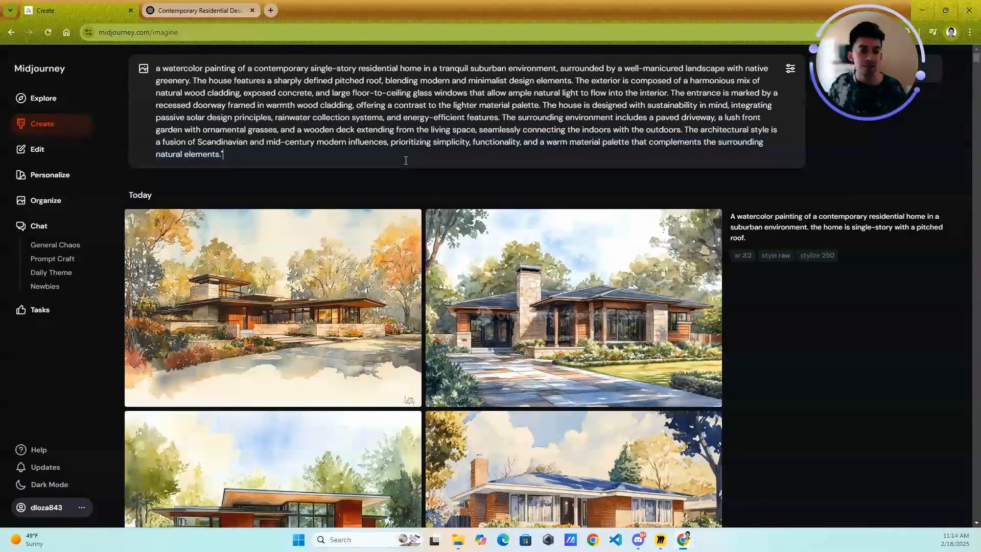
key("Return")
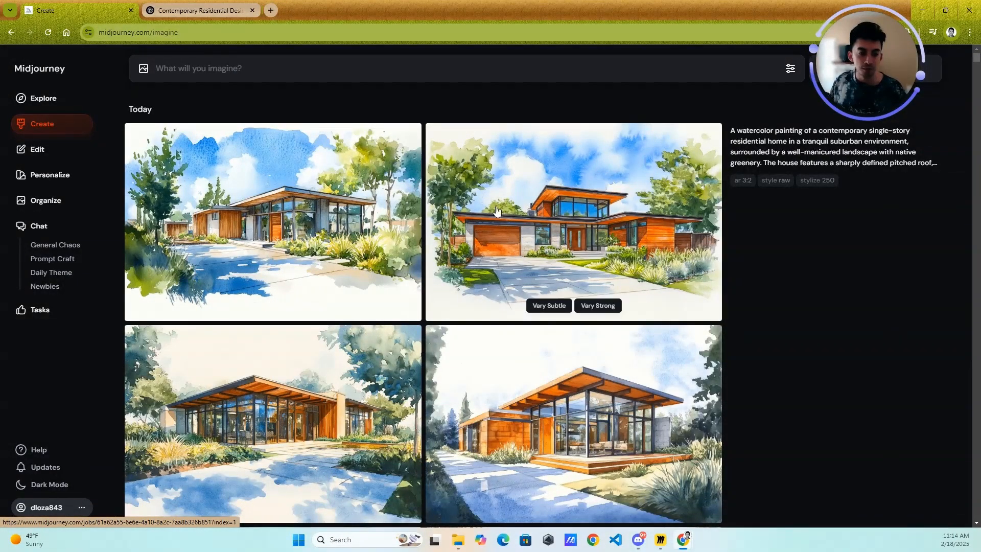
- Compare the newly generated watercolor homes from the detailed prompt with the earlier set from the shorter prompt
scroll(486, 214, "down", 4)
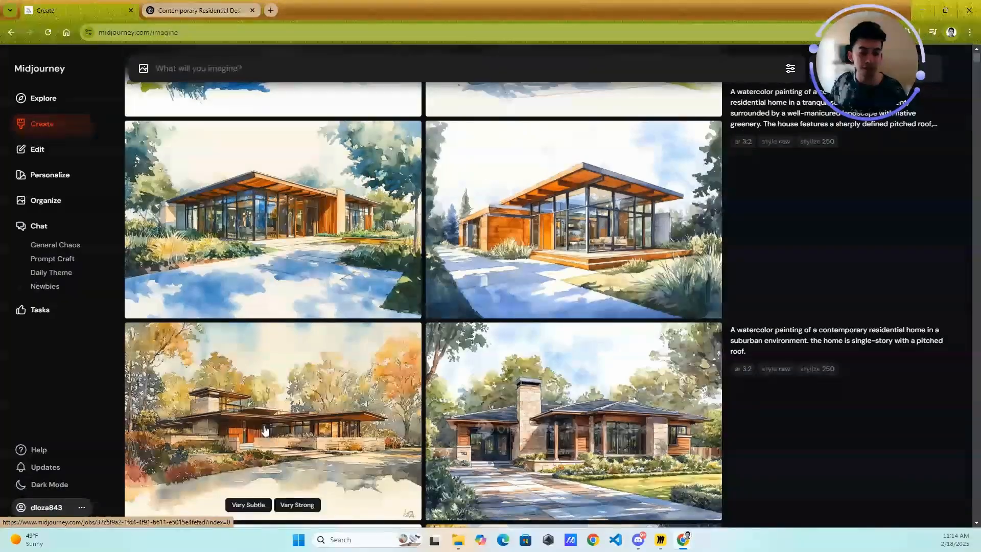
left_click(300, 408)
key("Escape")
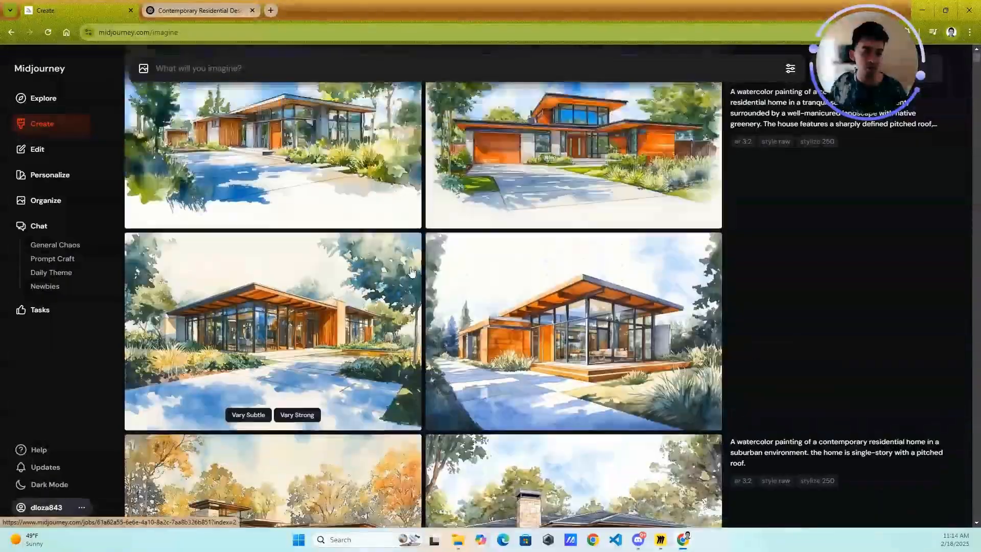
scroll(504, 249, "up", 4)
left_click(504, 249)
key("Escape")
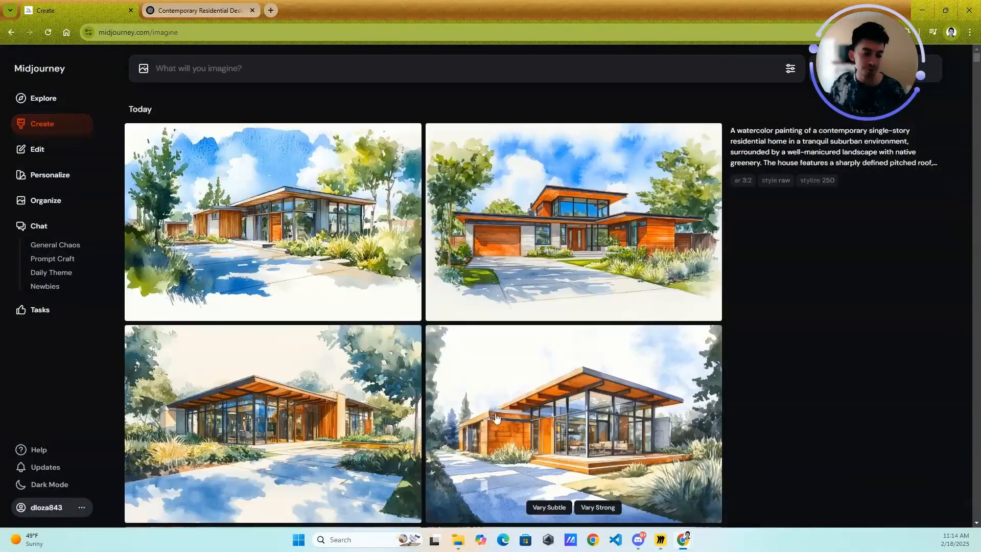
left_click(506, 424)
key("Escape")
scroll(403, 236, "down", 4)
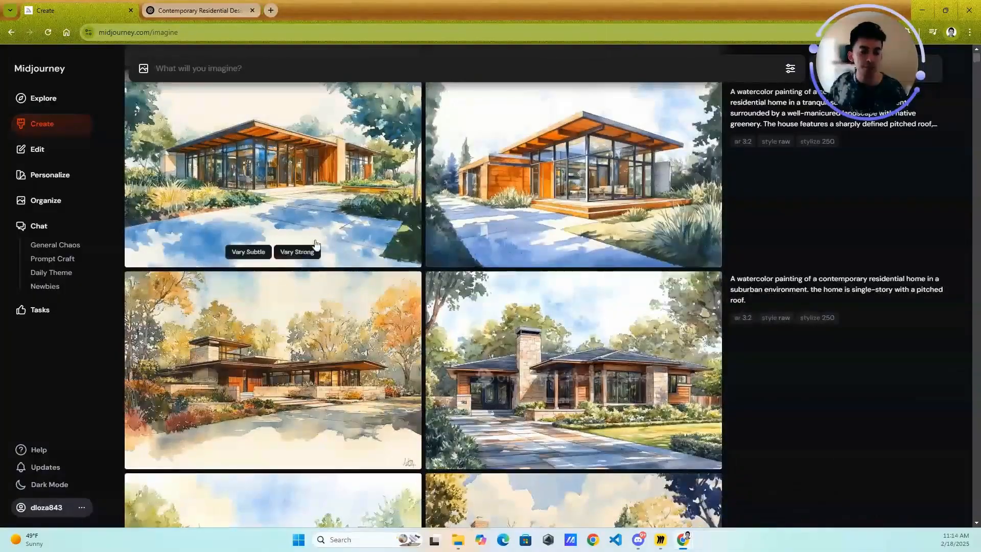
scroll(512, 233, "up", 4)
scroll(512, 233, "down", 3)
scroll(512, 234, "down", 4)
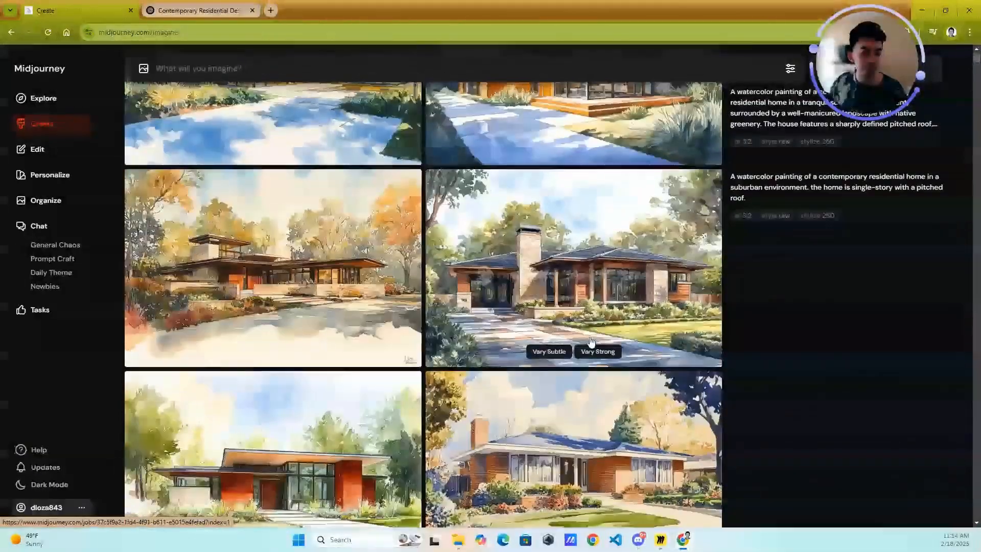
left_click(513, 234)
key("Escape")
scroll(385, 320, "up", 6)
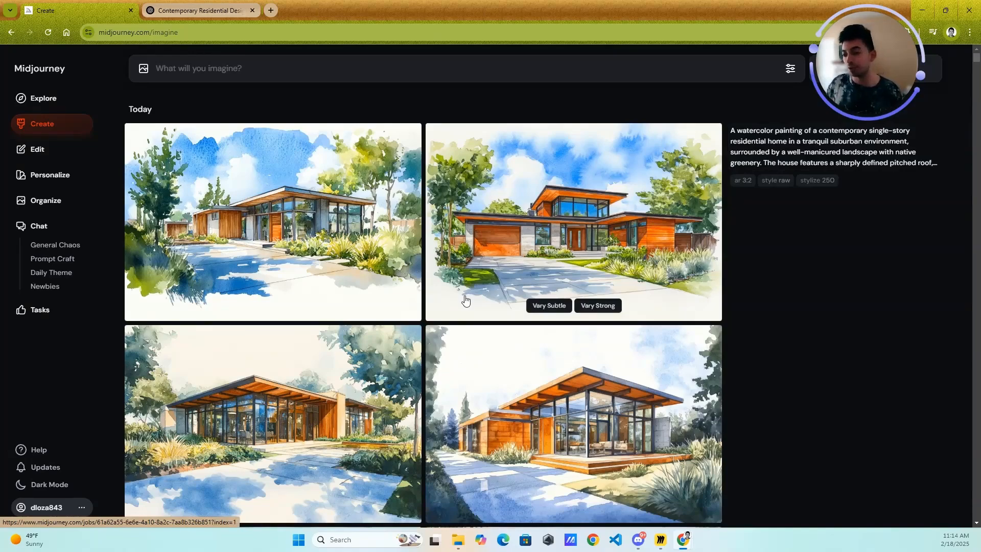
key("alt+Tab")
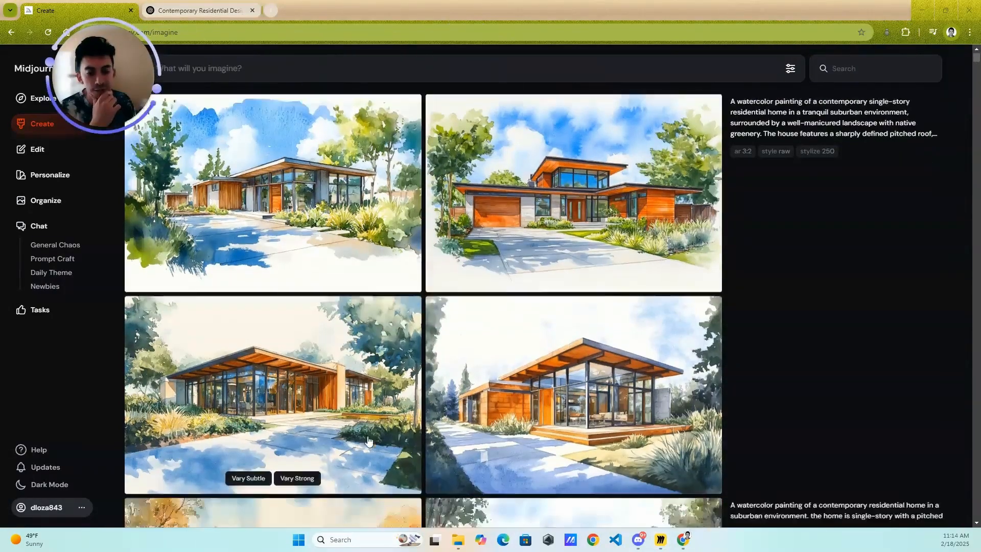
- Open the autumn-toned watercolor home, the first image of the shorter prompt's set, in the full editor
scroll(329, 460, "down", 6)
left_click(330, 286)
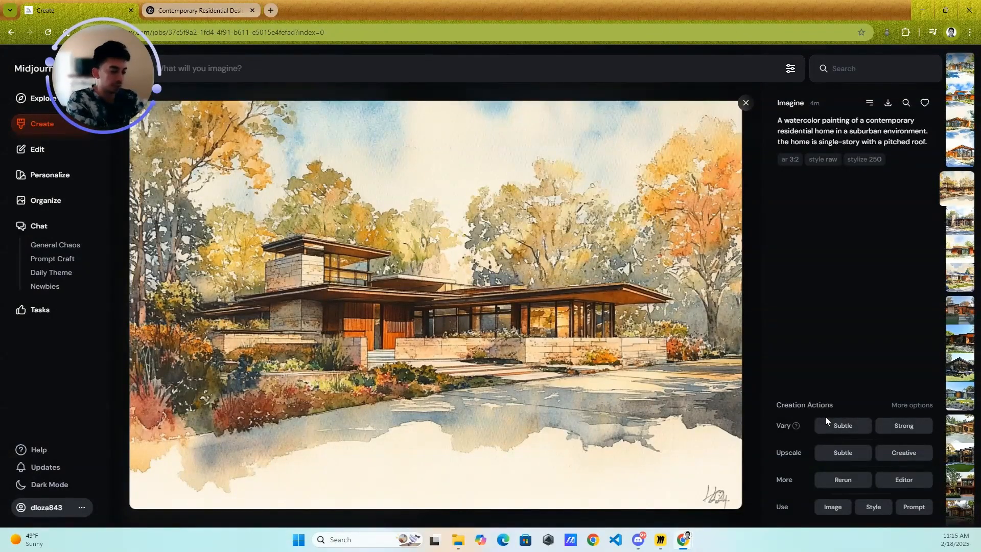
left_click(904, 480)
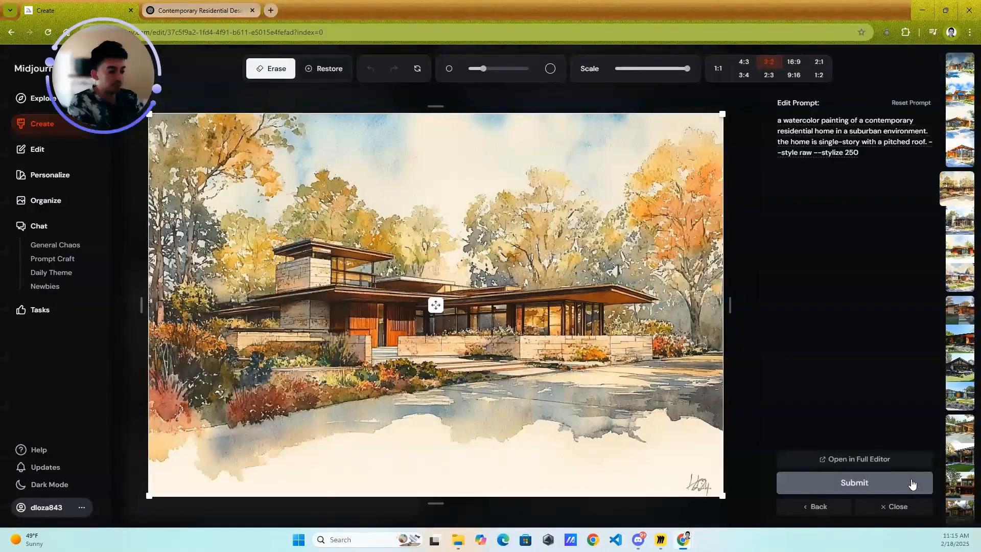
left_click(858, 460)
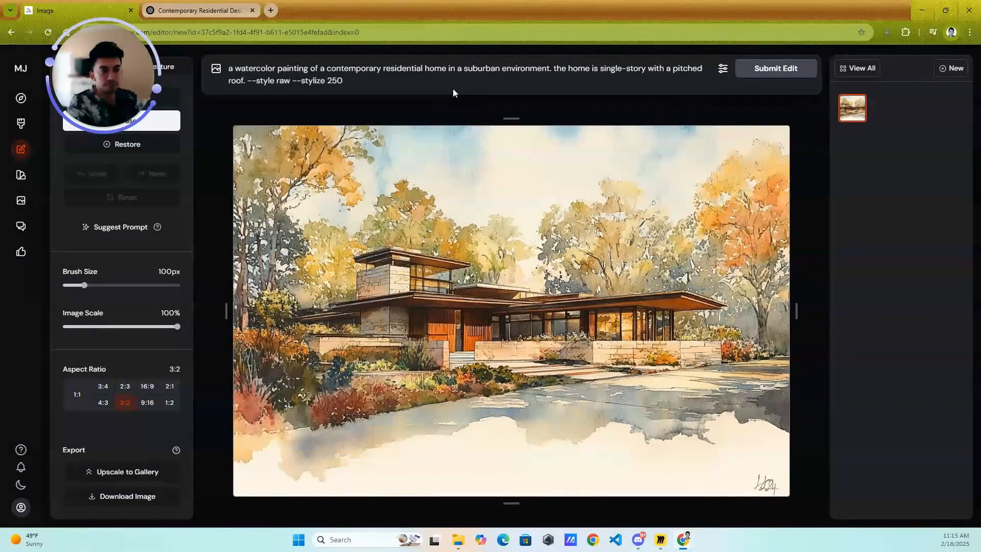
- Erase the signature in the painting's lower-right corner with the 100px brush and submit the edit
left_click_drag(90, 71, 238, 155)
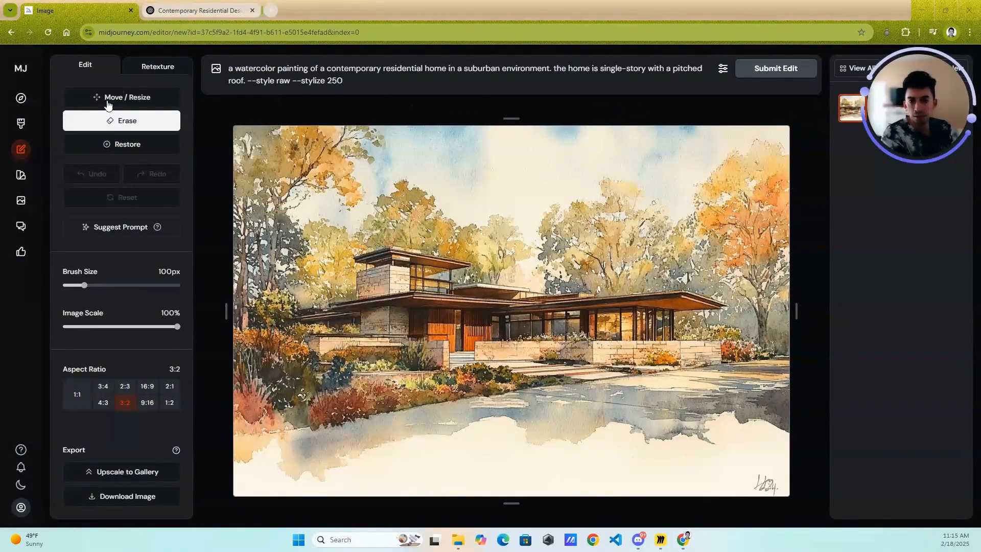
left_click(101, 70)
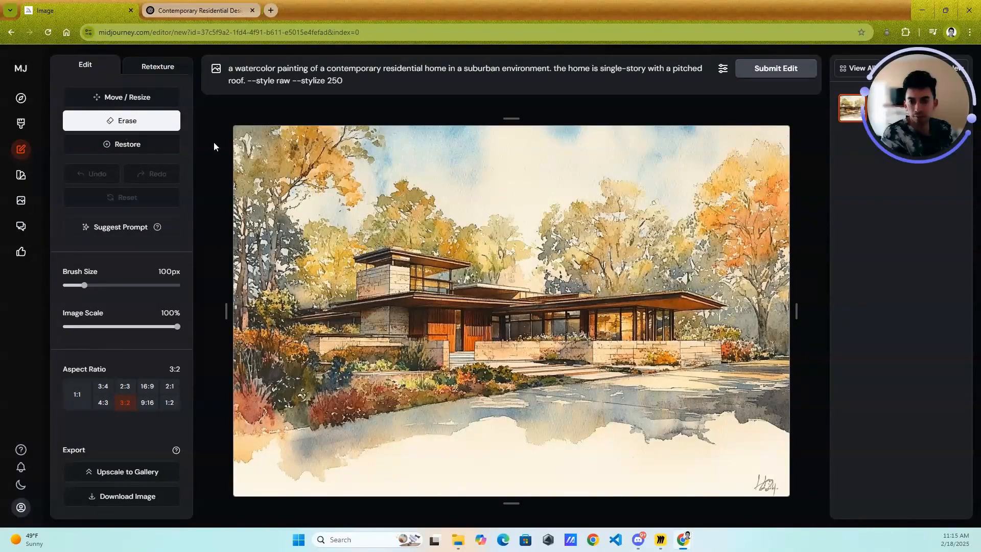
mouse_move(762, 477)
left_mouse_down()
mouse_move(736, 483)
mouse_move(743, 469)
mouse_move(772, 465)
mouse_move(717, 483)
mouse_move(735, 459)
mouse_move(781, 436)
mouse_move(746, 440)
left_mouse_up()
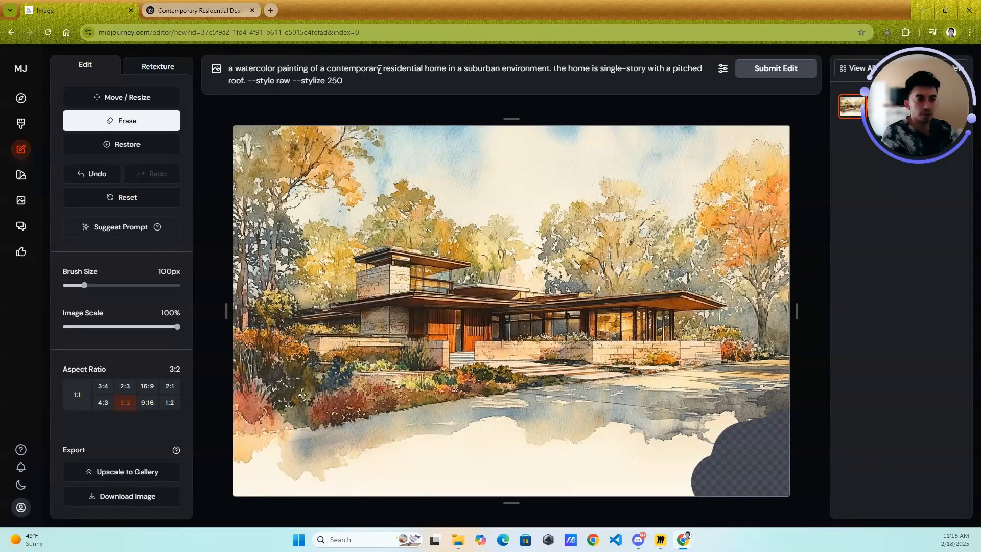
left_click(789, 70)
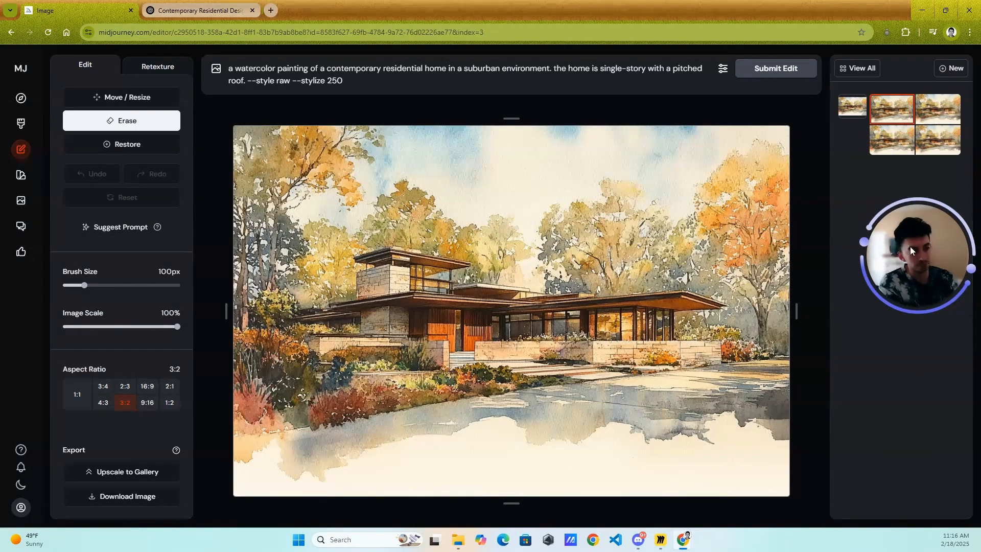
- Select the first edited variation of the painting and upscale it to the gallery
left_click_drag(909, 246, 209, 140)
right_click(887, 108)
left_click(898, 107)
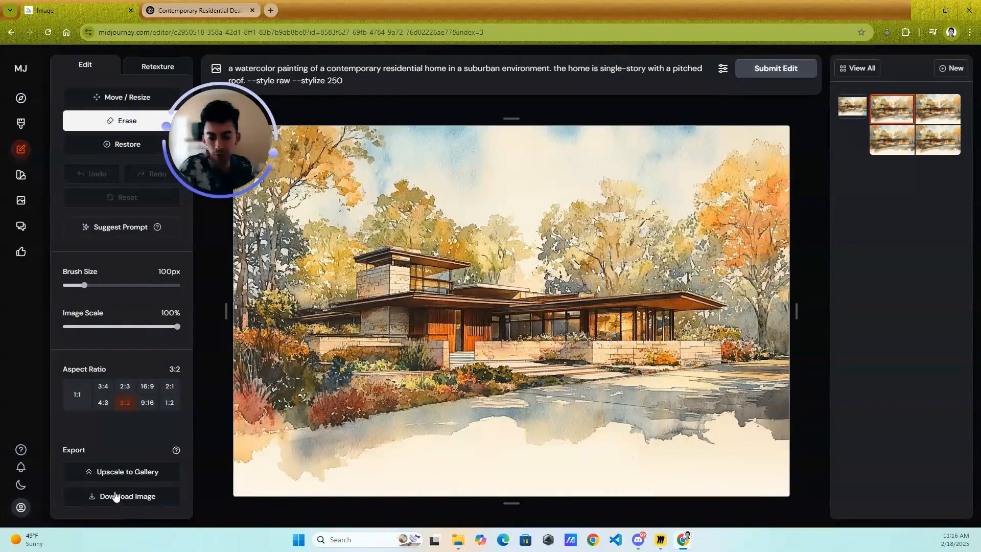
left_click(123, 471)
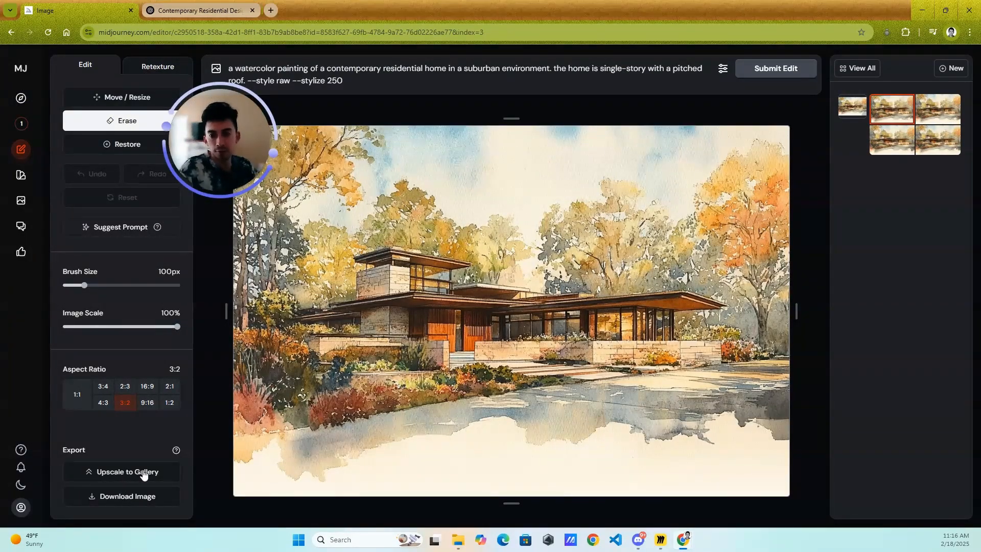
- Check the upscale job on the Create page and return to the image editor
left_click(19, 123)
scroll(554, 236, "up", 16)
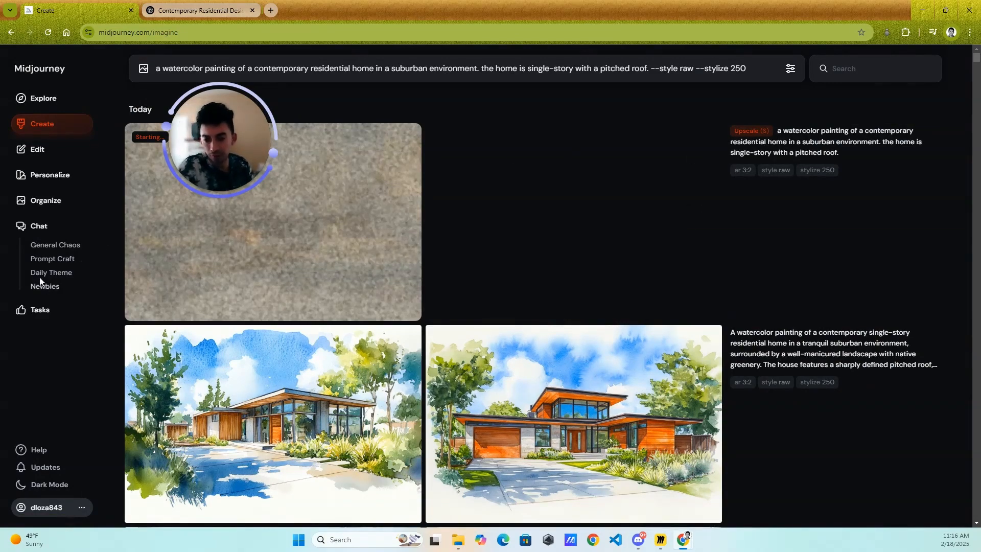
left_click(41, 159)
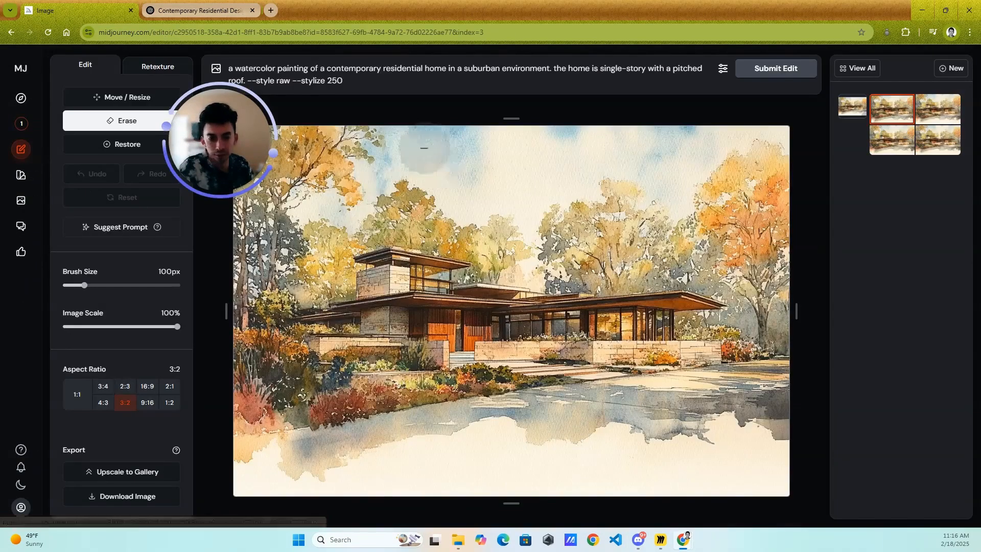
left_click_drag(230, 137, 971, 461)
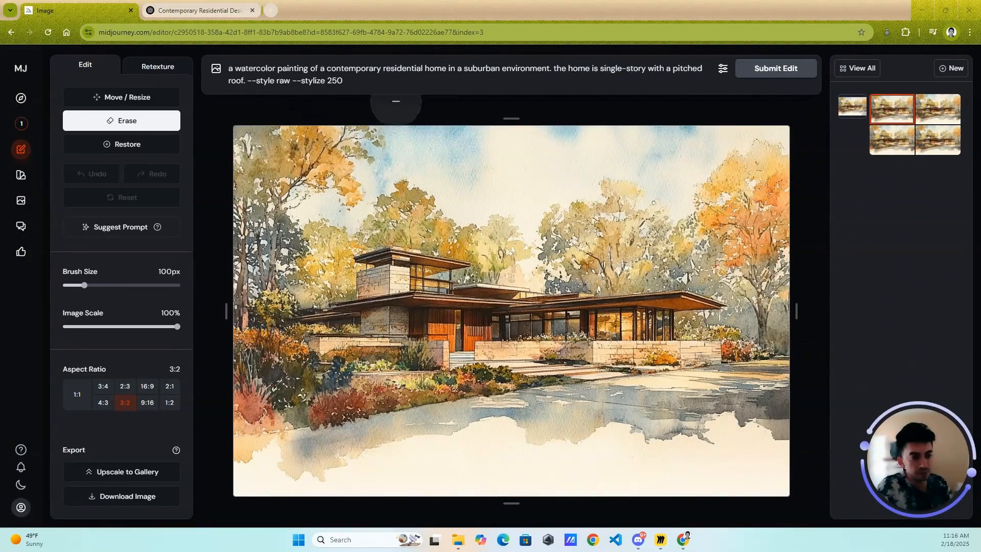
- Switch the editor to Retexture mode and review its generation settings
left_click(157, 68)
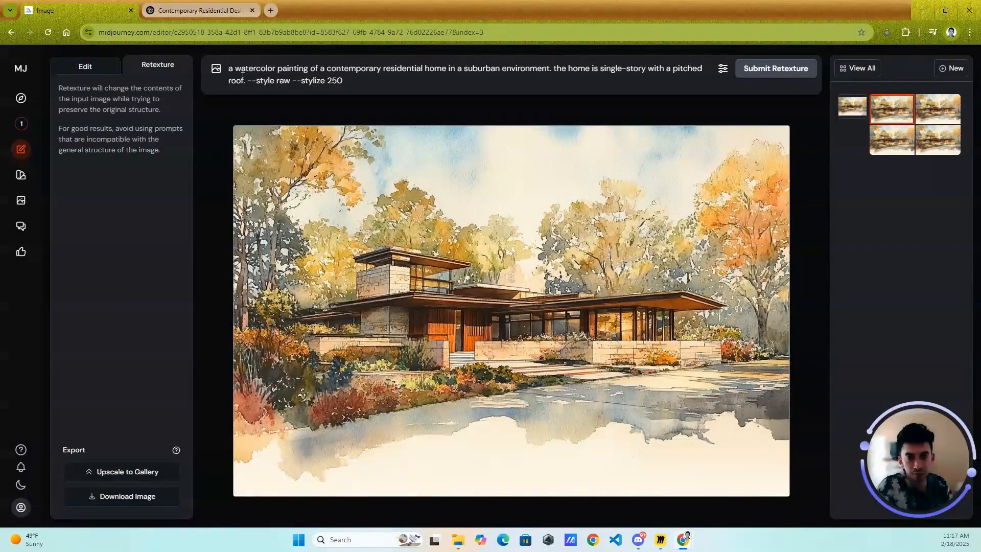
left_click(722, 68)
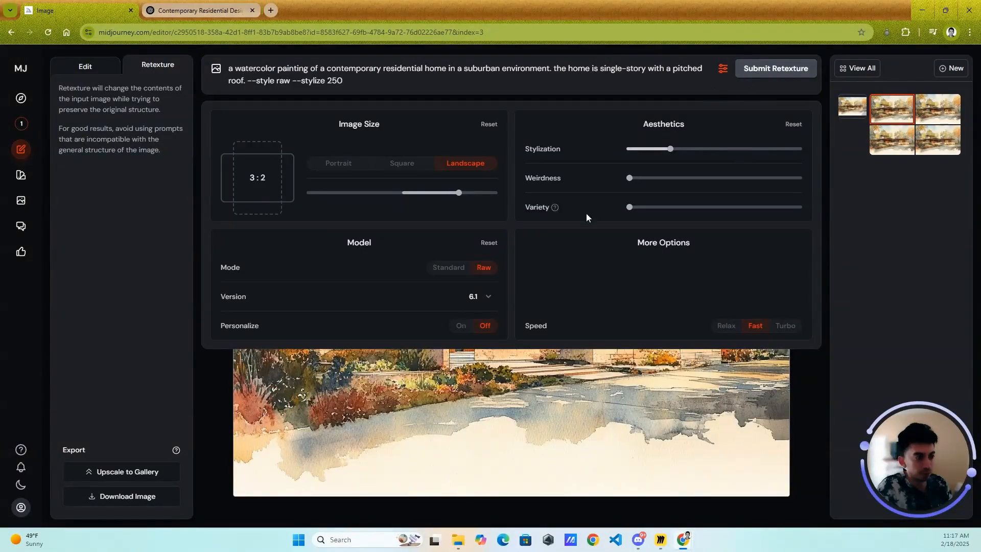
left_click(722, 68)
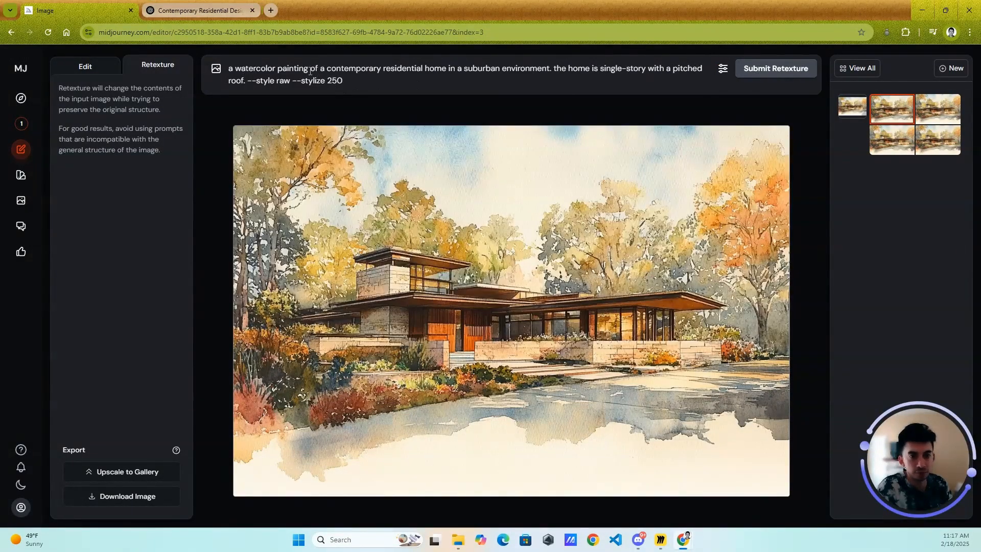
- Replace "watercolor painting" with "hyper-realistic image" in the retexture prompt and submit the retexture
left_click_drag(310, 68, 236, 69)
key("BackSpace")
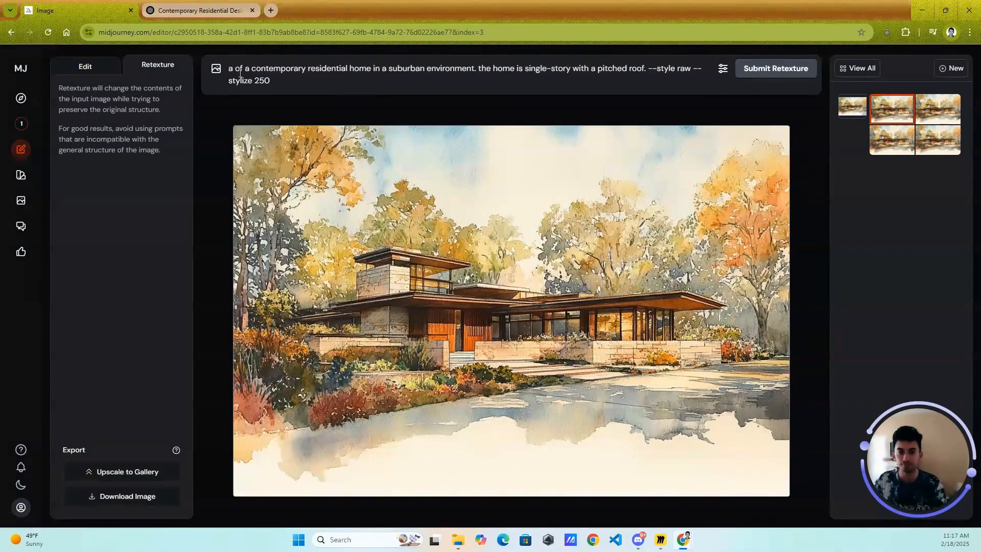
type("h")
key("BackSpace")
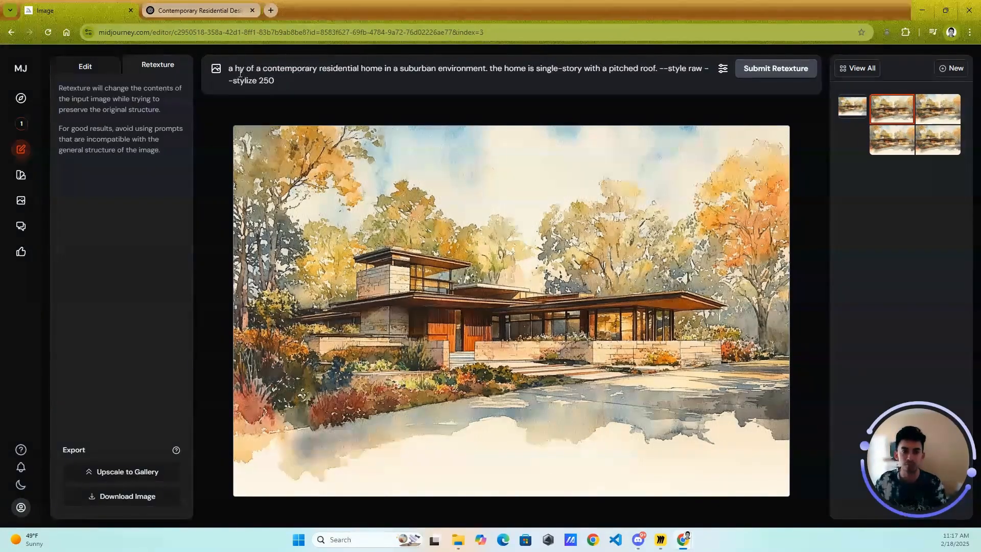
type("perO")
key("BackSpace")
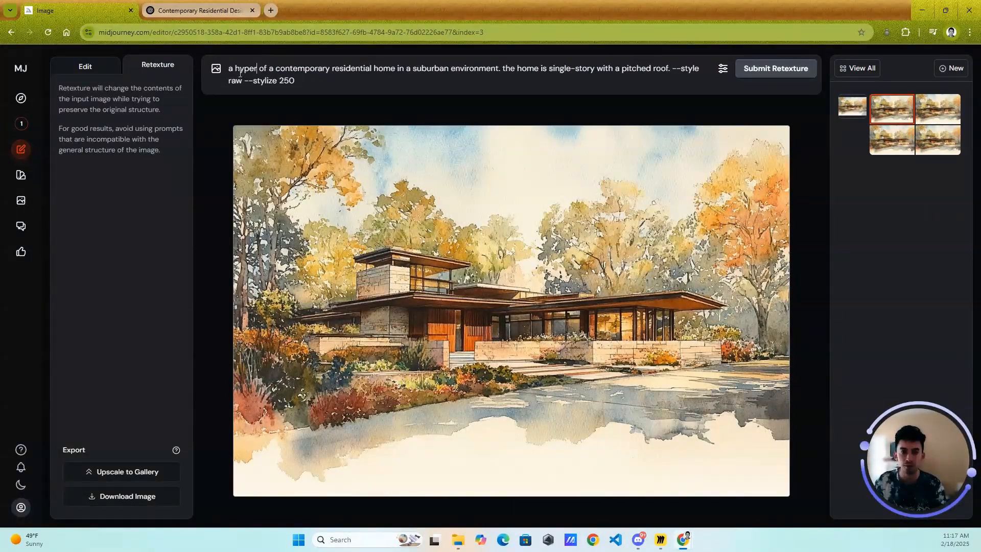
type("-realistic")
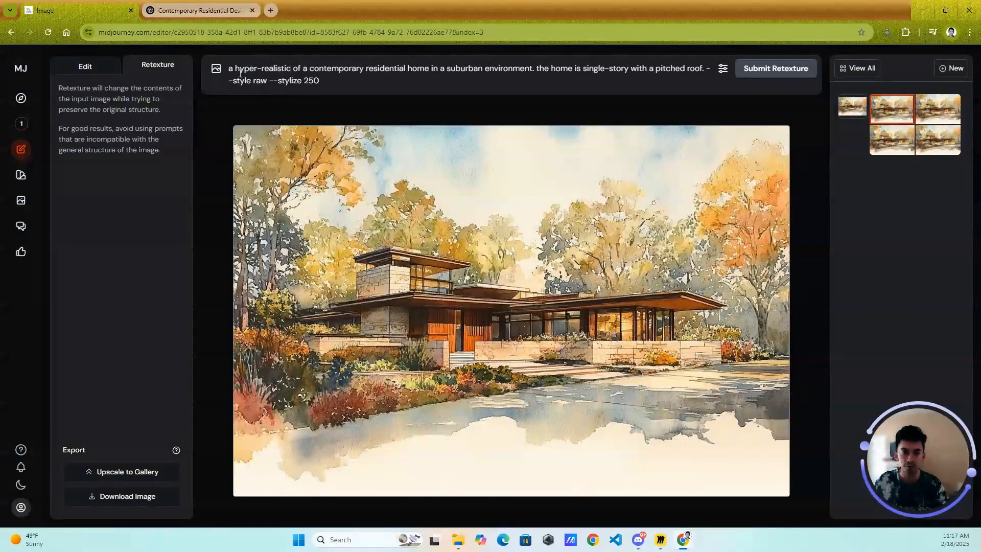
type(" image")
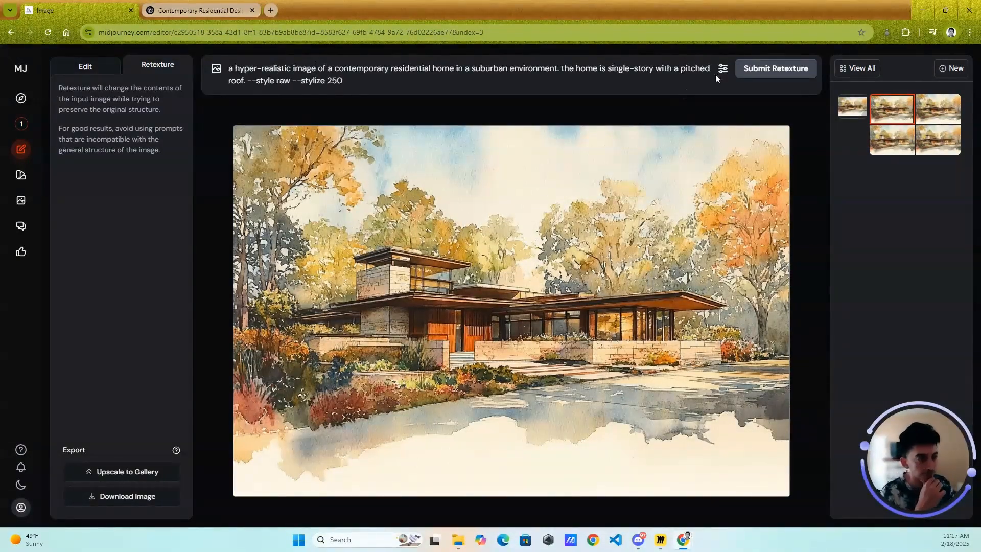
key("Return")
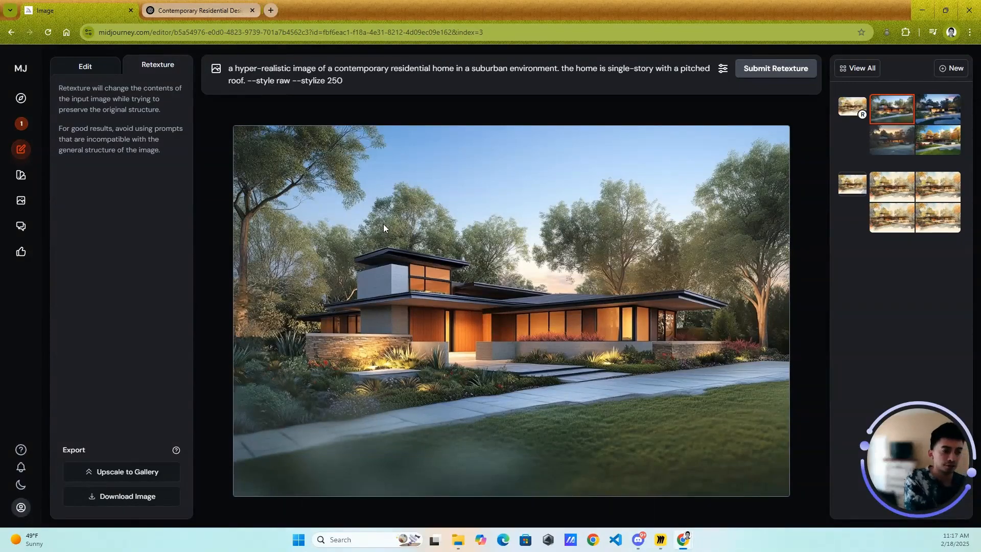
- Compare the original painting with the first two retextured variations, and select the third variation
left_click(859, 105)
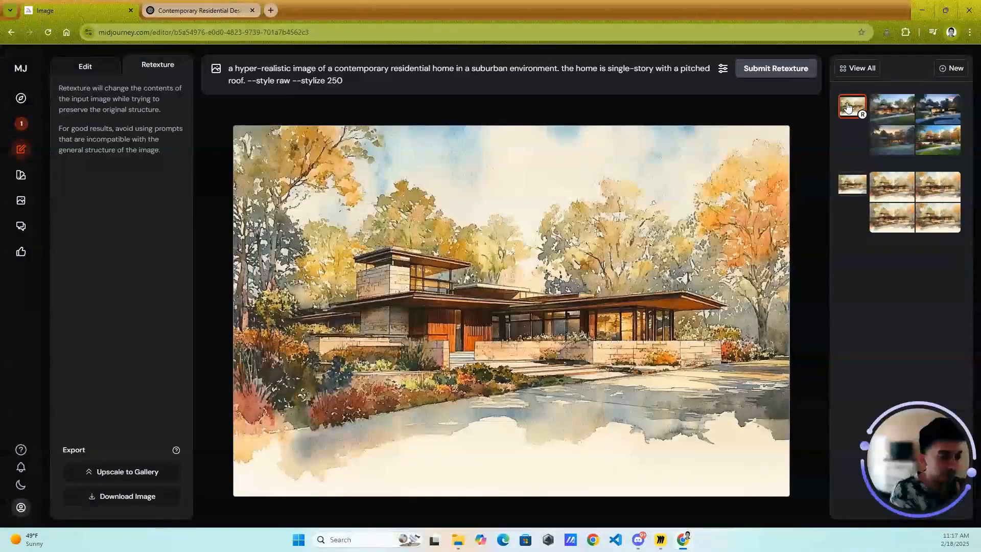
left_click(890, 110)
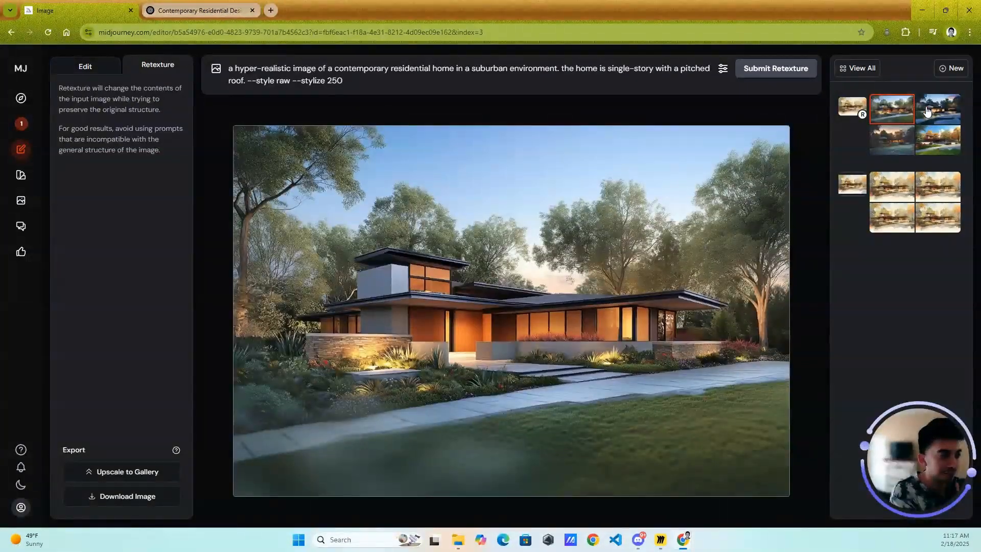
left_click(941, 112)
left_click(894, 143)
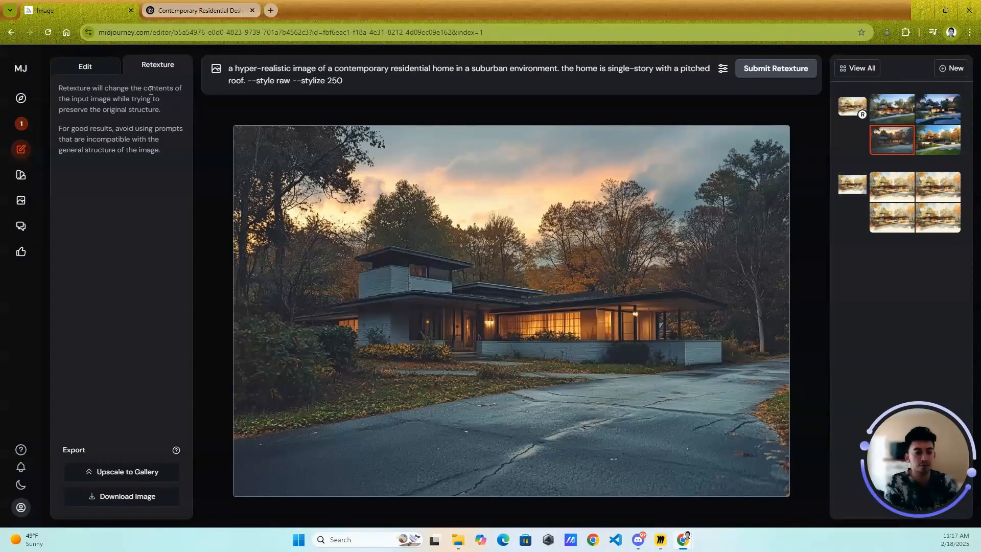
- Look over the recent generations on the Create page and return to the image editor
left_click(17, 129)
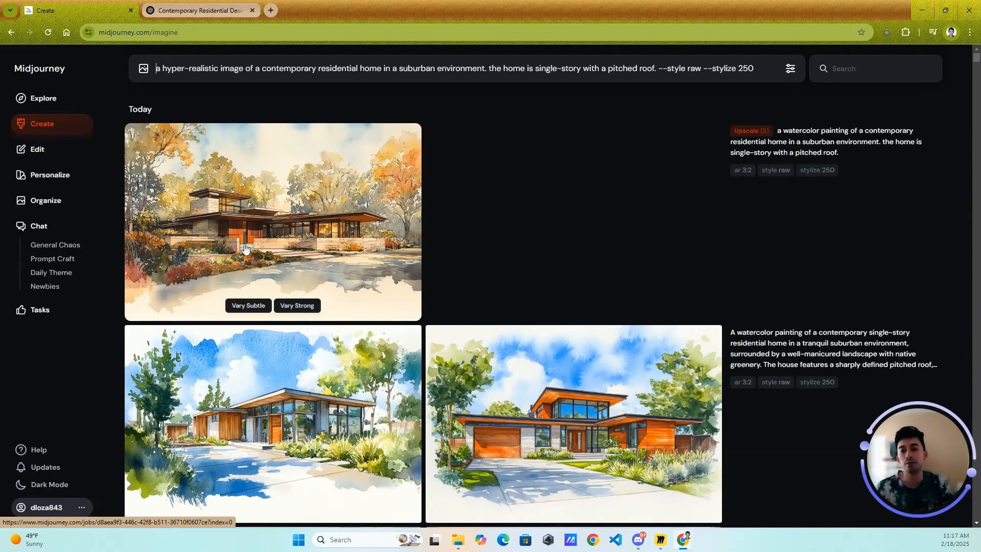
left_click(42, 150)
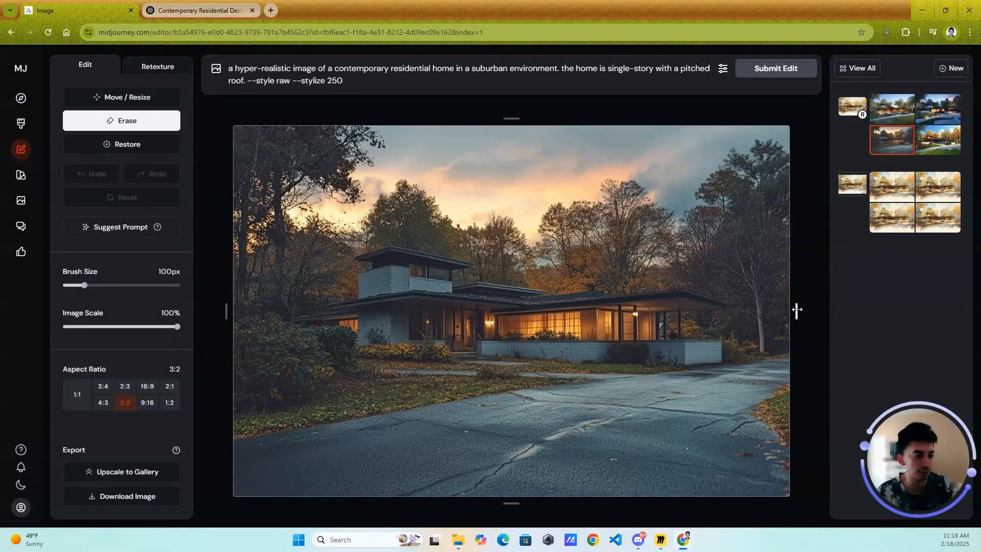
- Extend the canvas of the hyper-realistic house image outward on both the left and right sides and submit the edit
left_click_drag(798, 311, 823, 309)
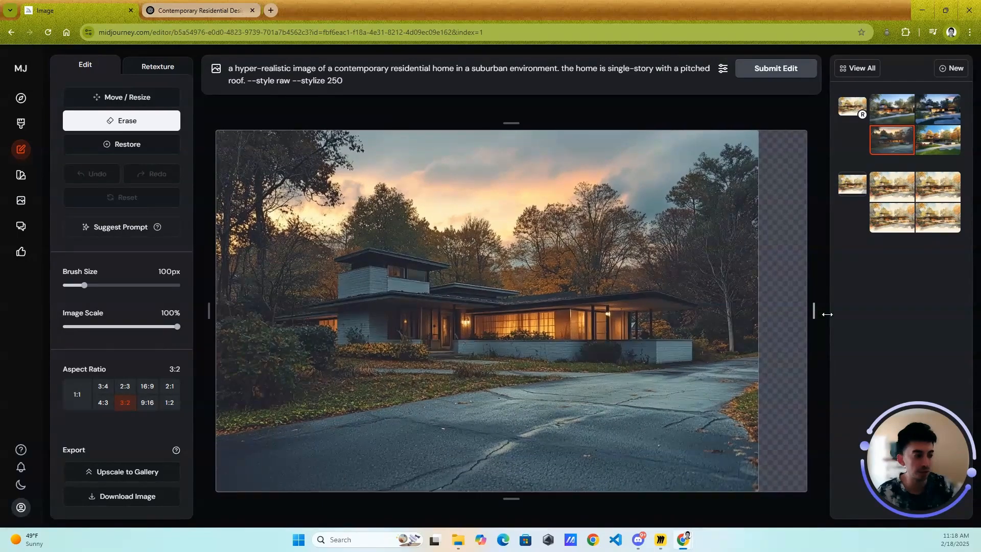
left_click_drag(208, 310, 185, 310)
left_click(792, 68)
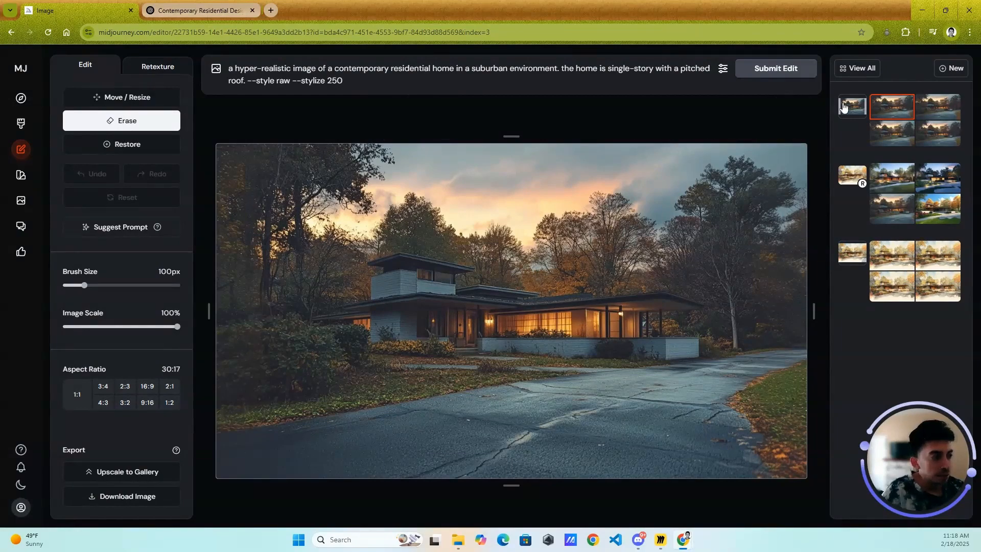
- Examine the profiles and moodboards on the Personalize page, browse the Watercolor #1 moodboard's images, and return to the list
left_click(12, 177)
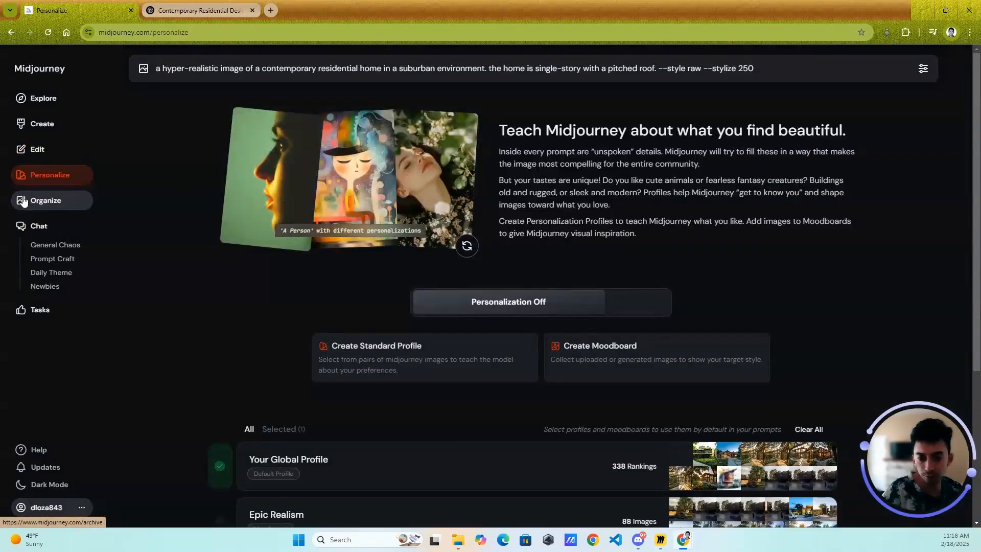
scroll(515, 326, "down", 3)
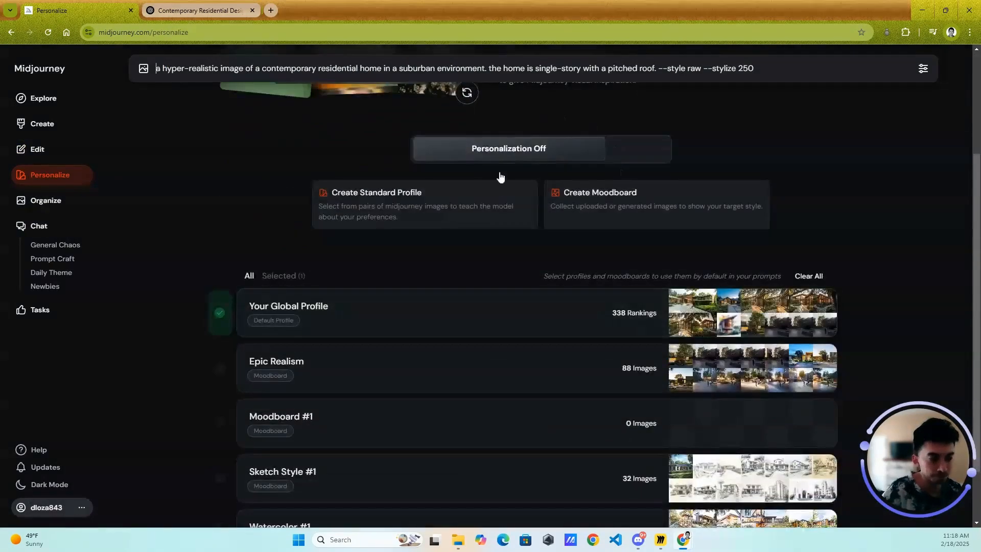
scroll(526, 256, "down", 2)
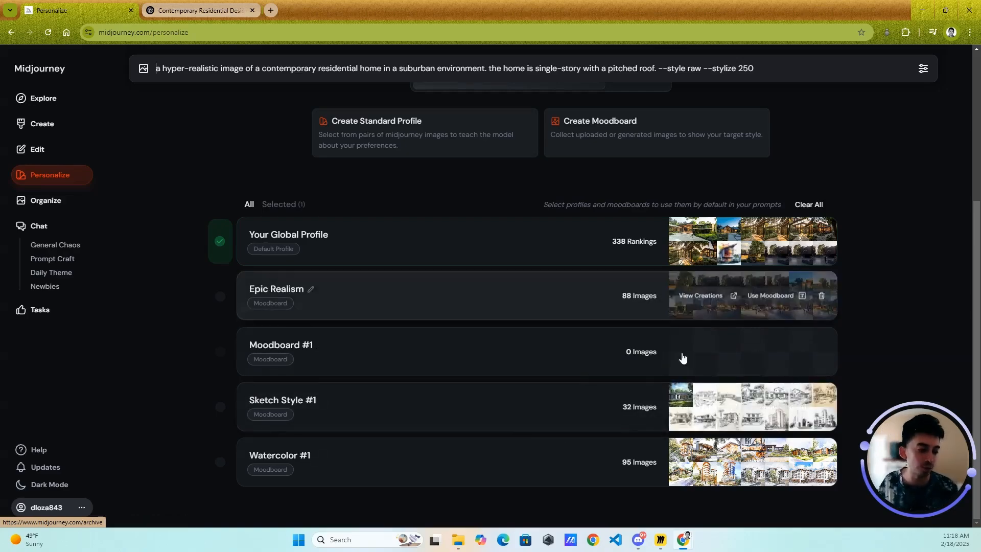
left_click(502, 447)
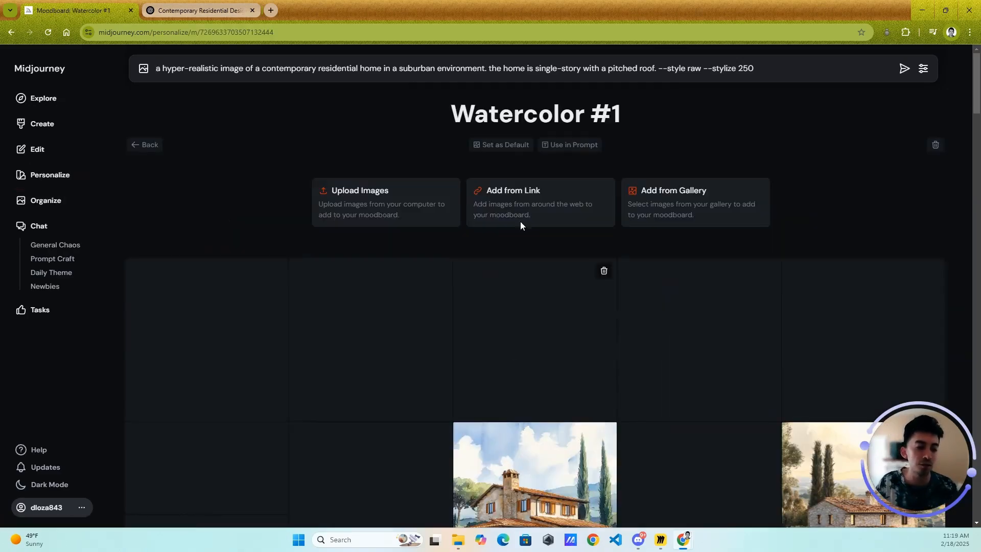
scroll(519, 159, "down", 10)
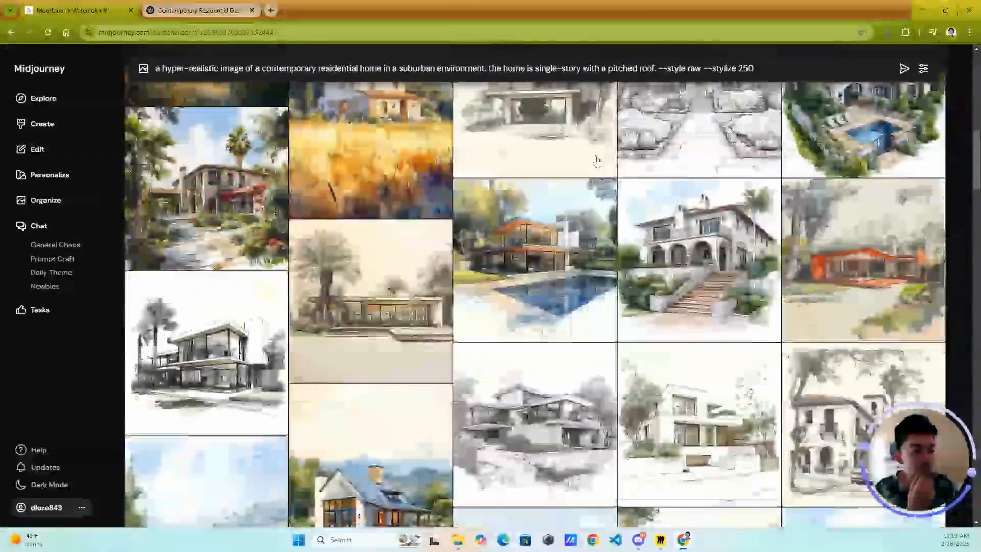
scroll(545, 203, "down", 8)
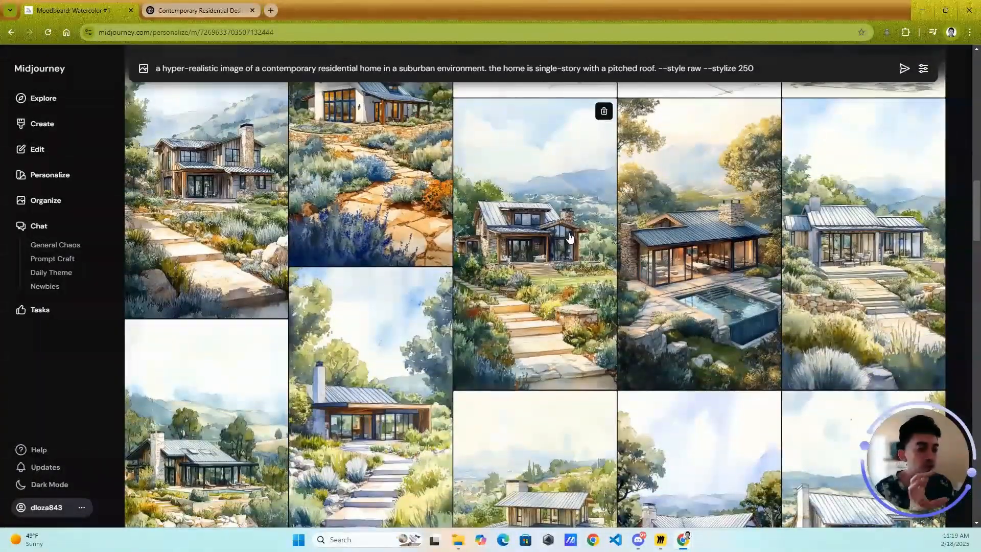
scroll(569, 238, "down", 3)
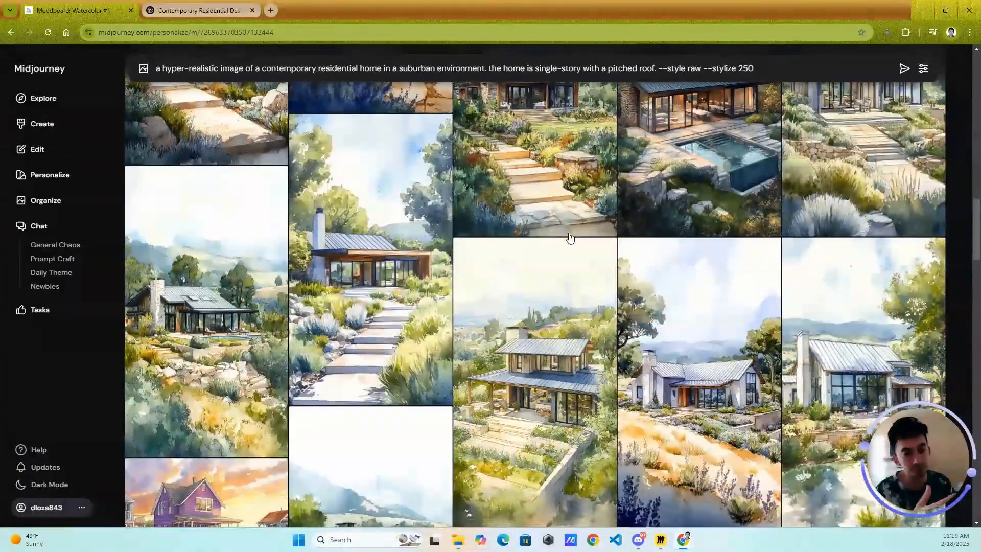
scroll(570, 237, "up", 20)
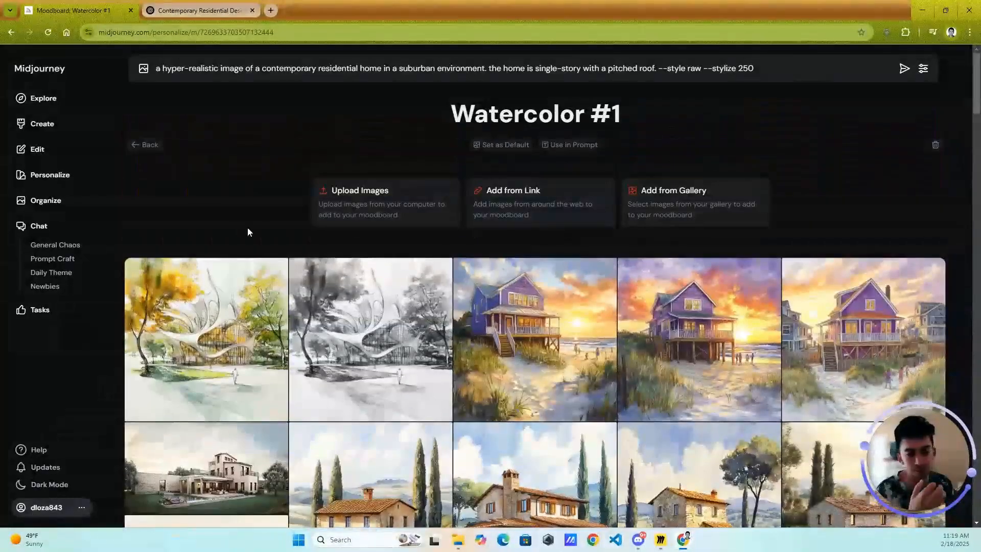
left_click(154, 146)
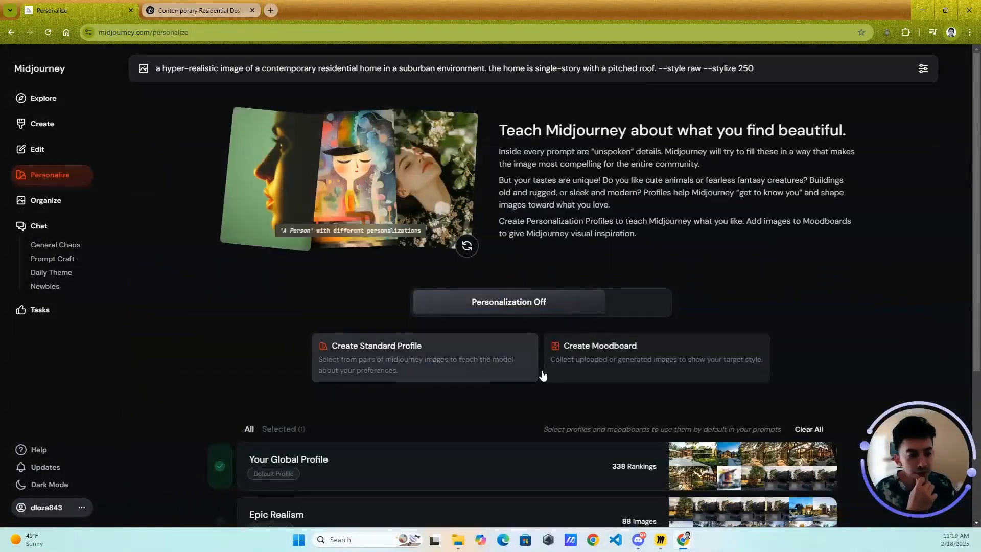
- Turn personalization on and review the list of available profiles and moodboards
left_click(638, 302)
scroll(480, 378, "down", 4)
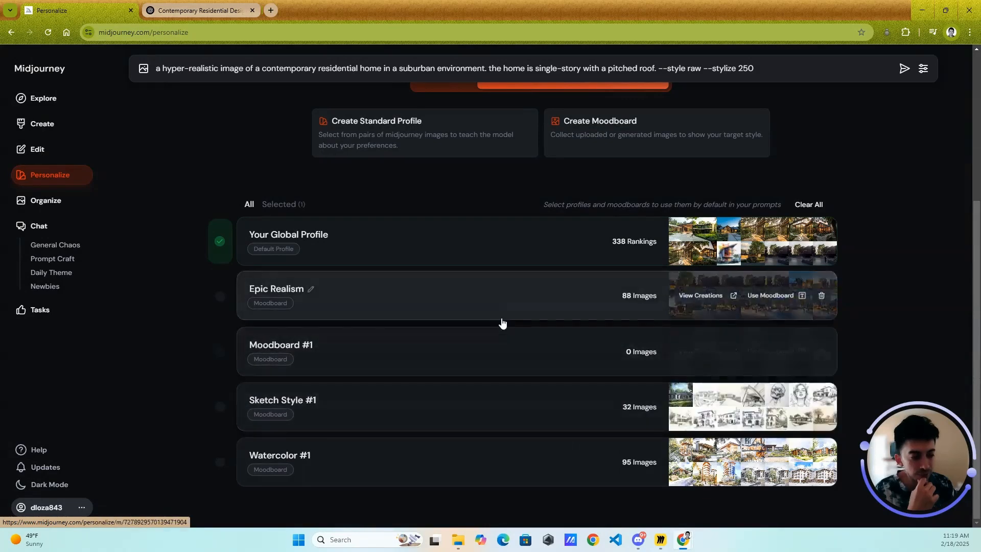
scroll(511, 324, "up", 4)
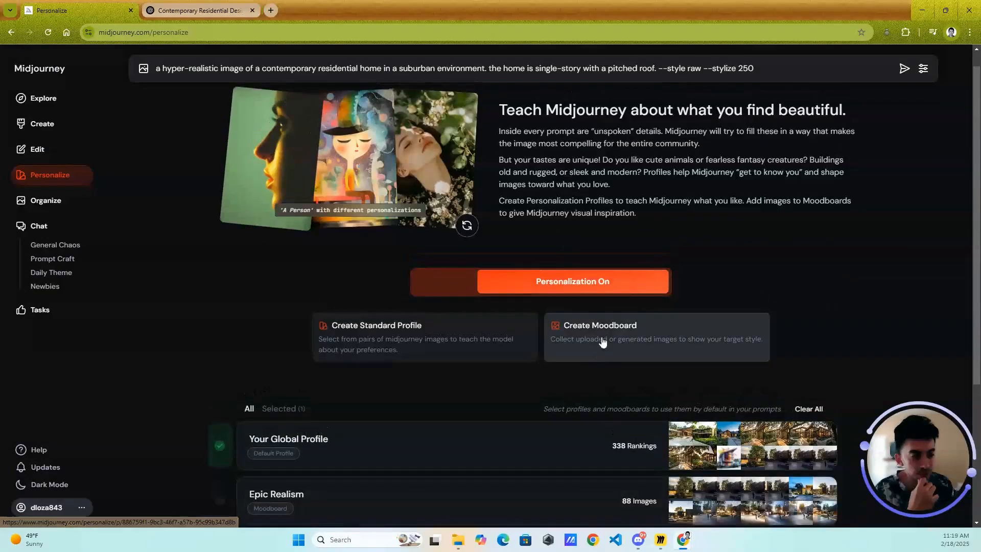
- Return to the image editor's Retexture mode and change the prompt's opening to "an sketch image"
left_click(37, 149)
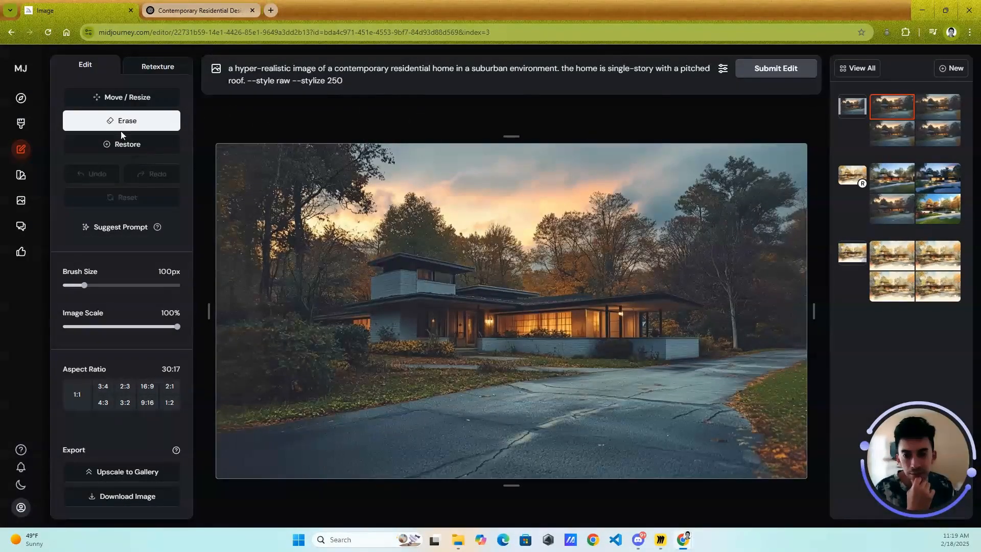
left_click(162, 72)
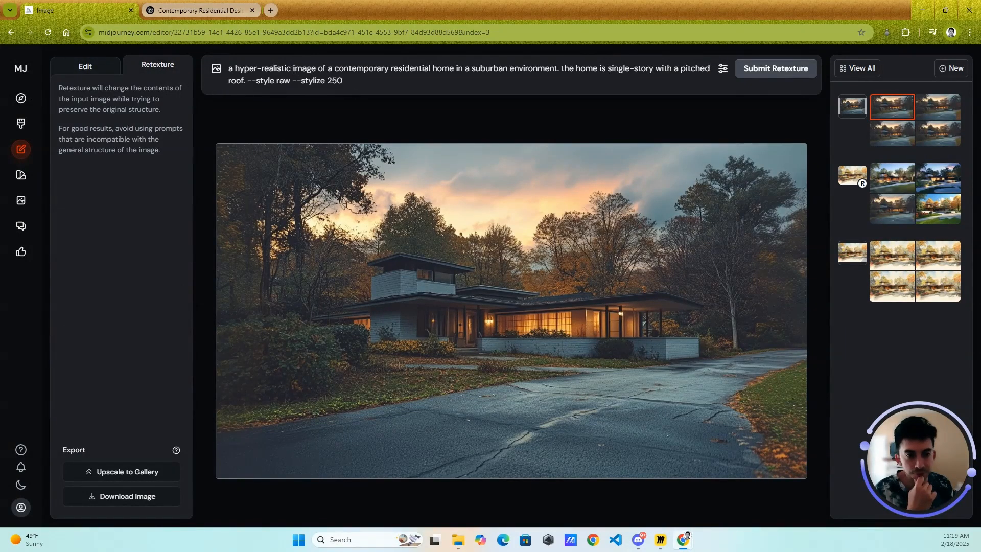
left_click_drag(292, 70, 231, 69)
key("BackSpace")
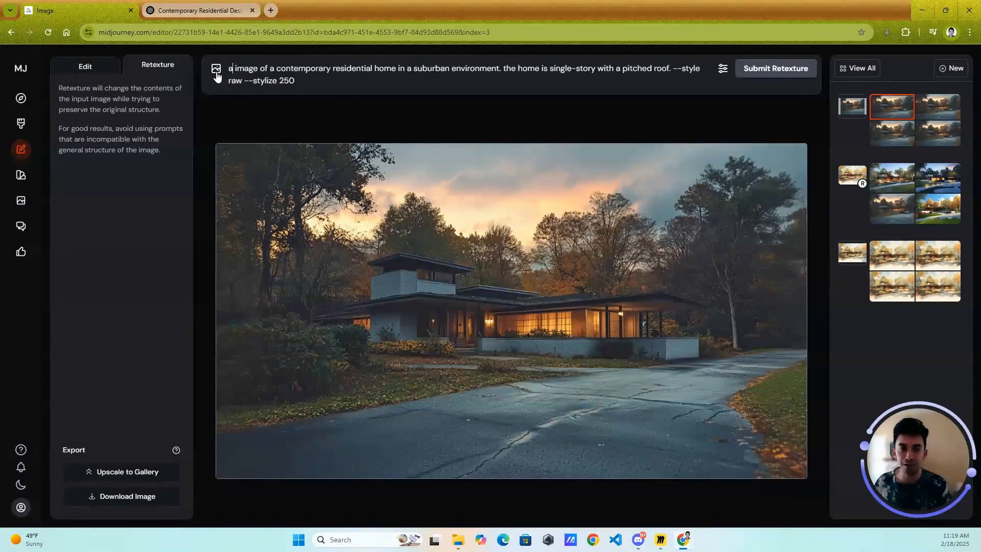
type("n sketch")
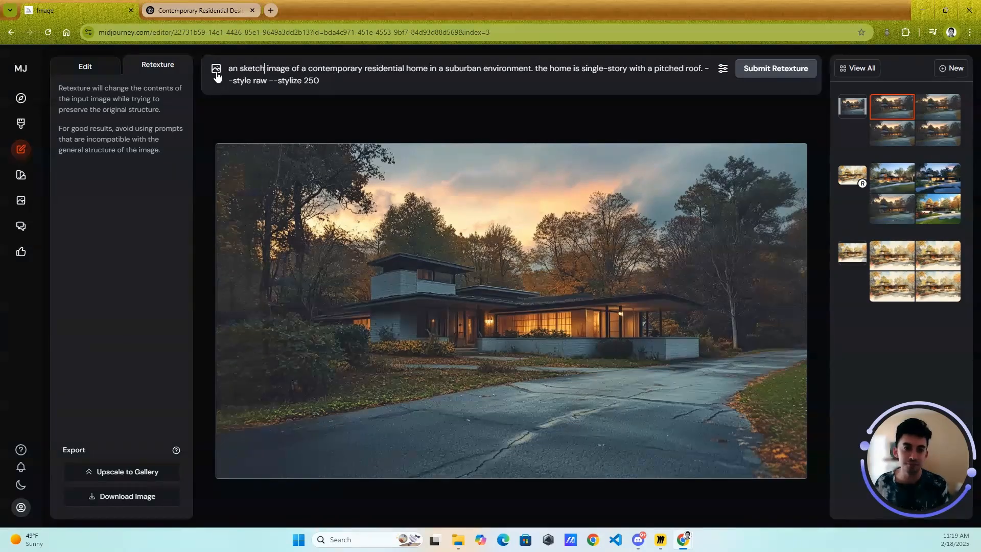
- Personalize the retexture with only the Sketch Style #1 moodboard, deselecting the global profile, and submit the retexture
left_click(722, 68)
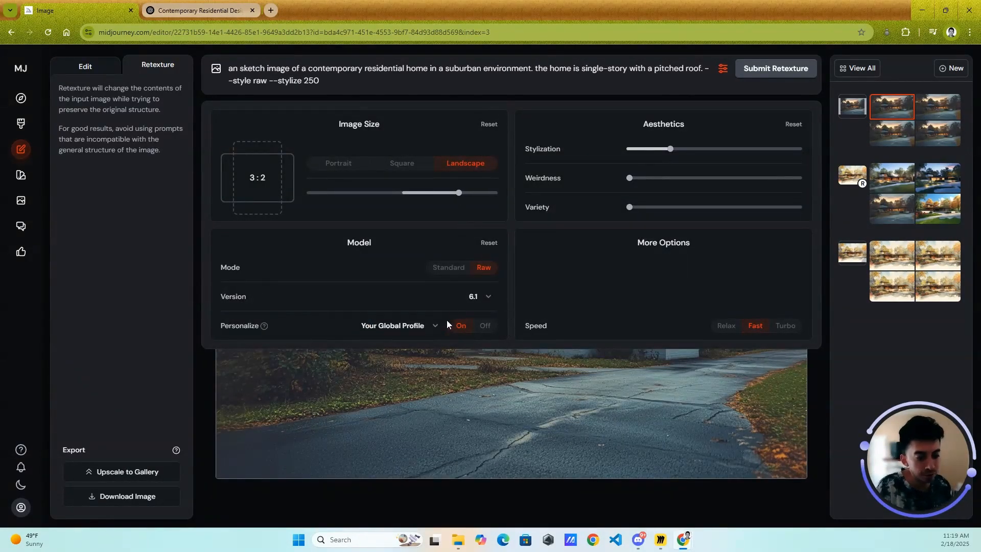
left_click(435, 326)
left_click(366, 413)
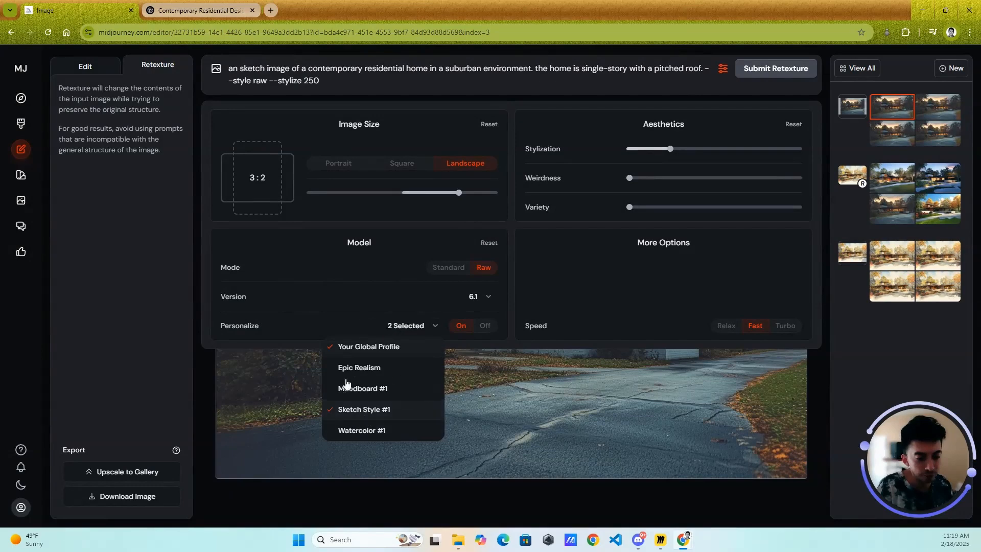
left_click(344, 353)
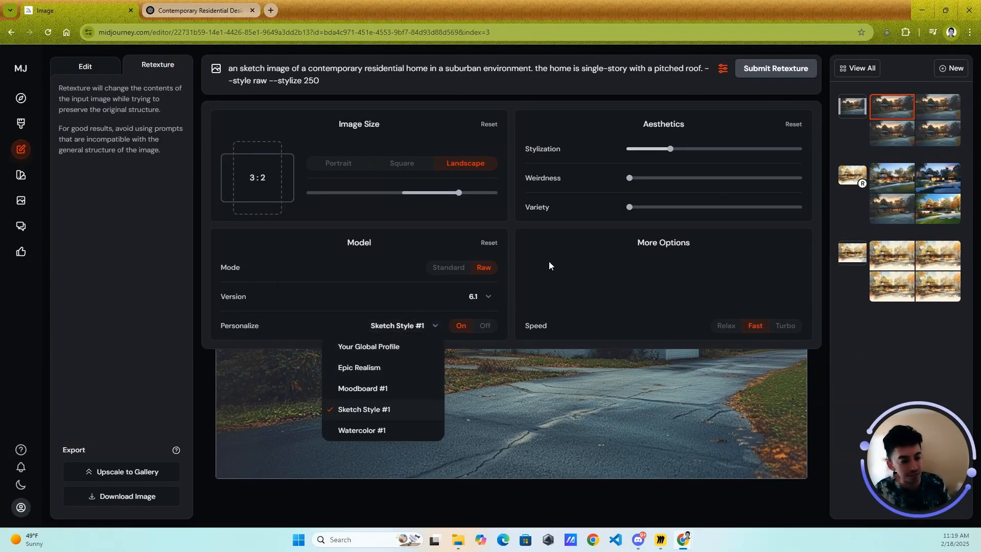
left_click(435, 326)
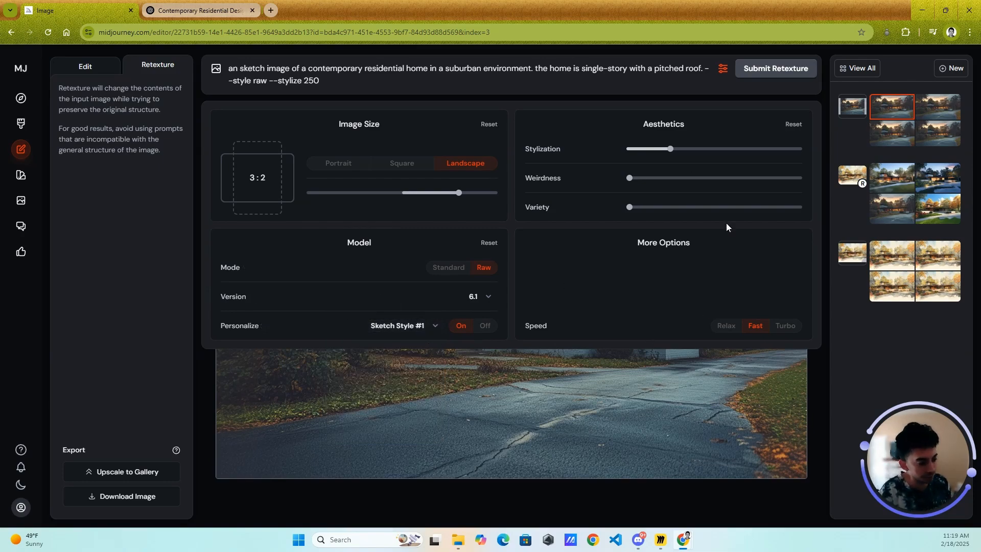
left_click(724, 70)
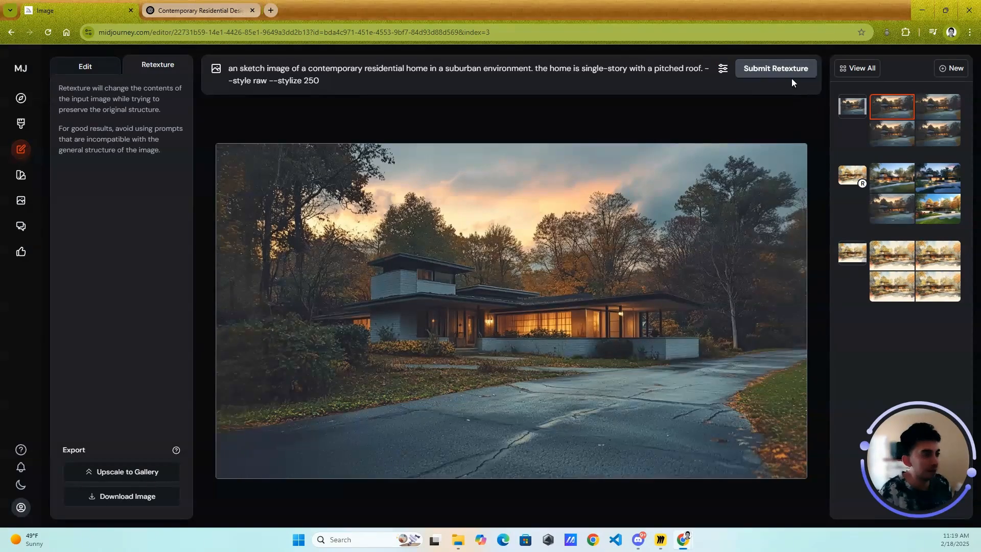
left_click(770, 69)
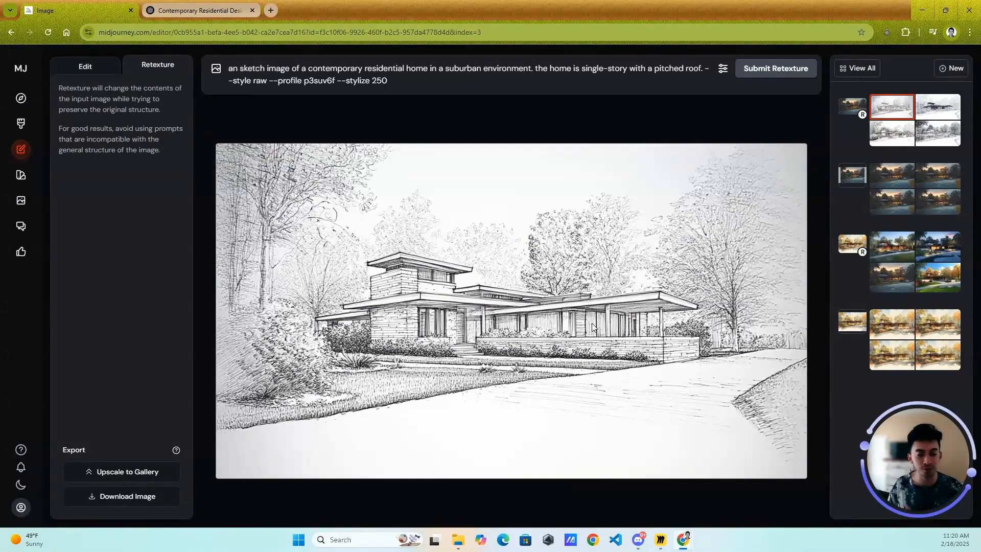
- View the second sketch variation of the house and select the third one
left_click(938, 109)
left_click(898, 141)
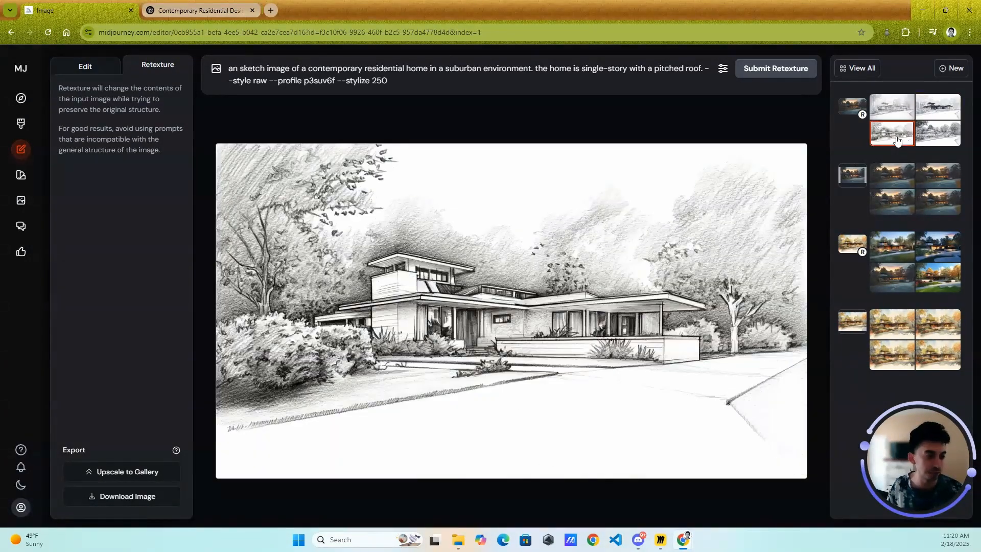
- Return to the original dusk image of the house, set stylization to 150 and submit the sketch retexture again
left_click(932, 134)
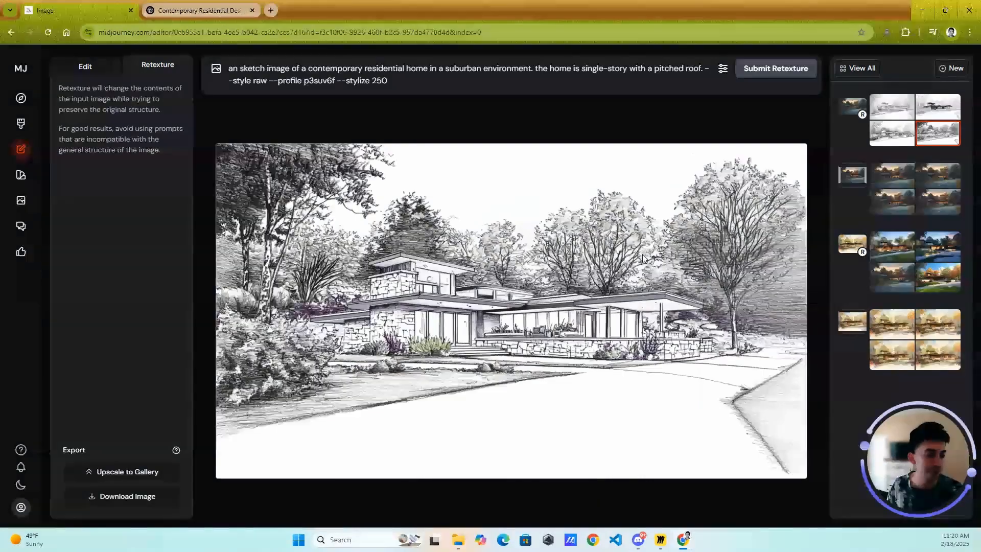
left_click(843, 111)
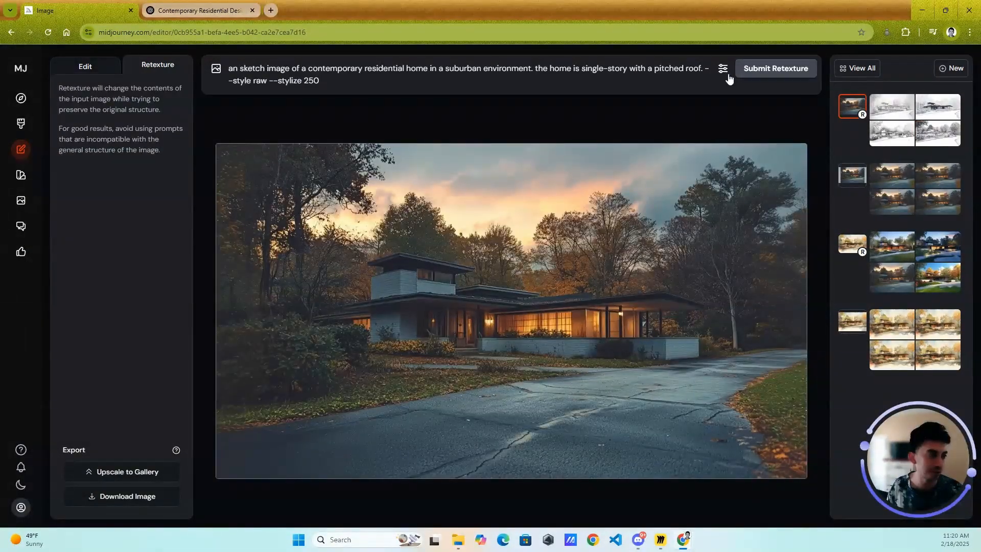
left_click(723, 70)
left_click_drag(669, 149, 654, 149)
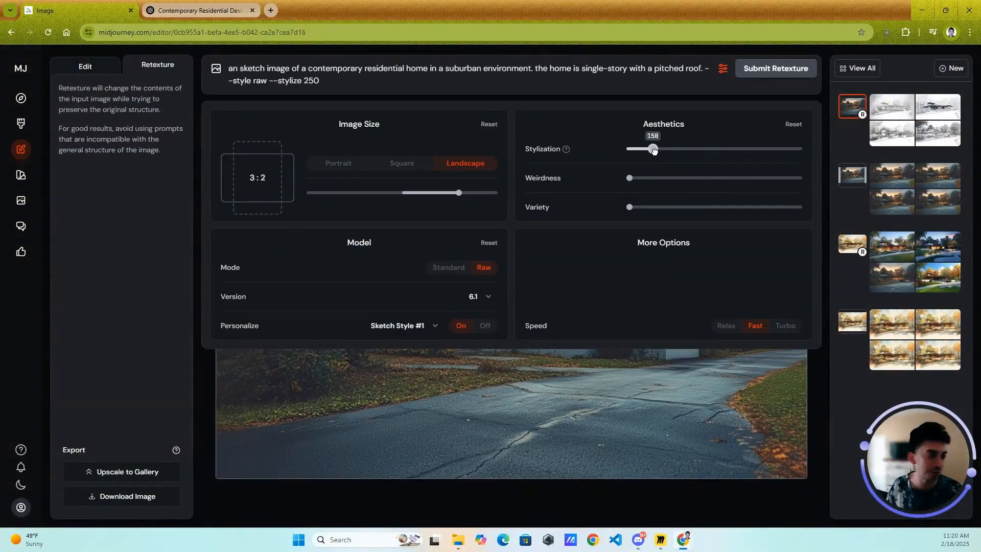
left_click(724, 70)
left_click(776, 68)
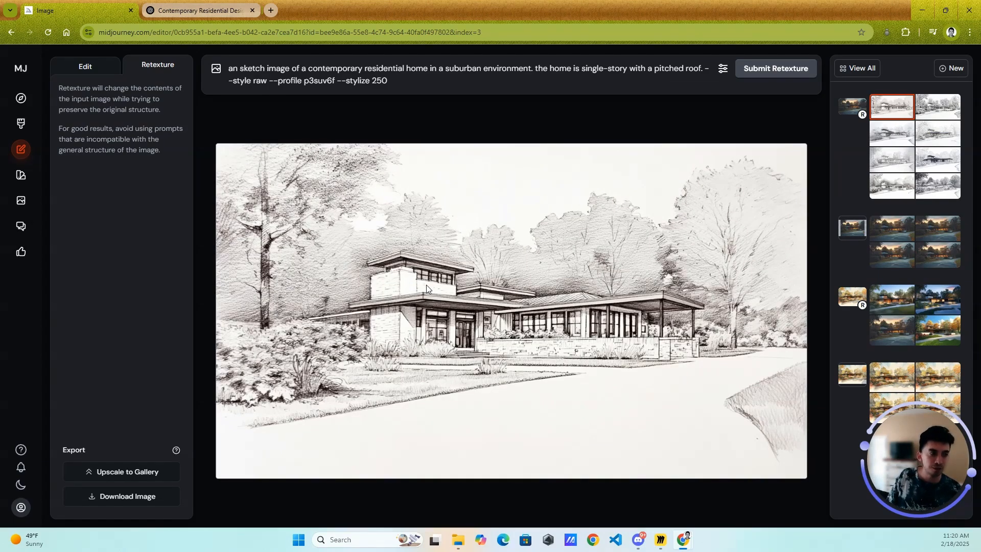
- Upscale the second new sketch variation to the gallery and open the upscaled image from the Create page
left_click(943, 118)
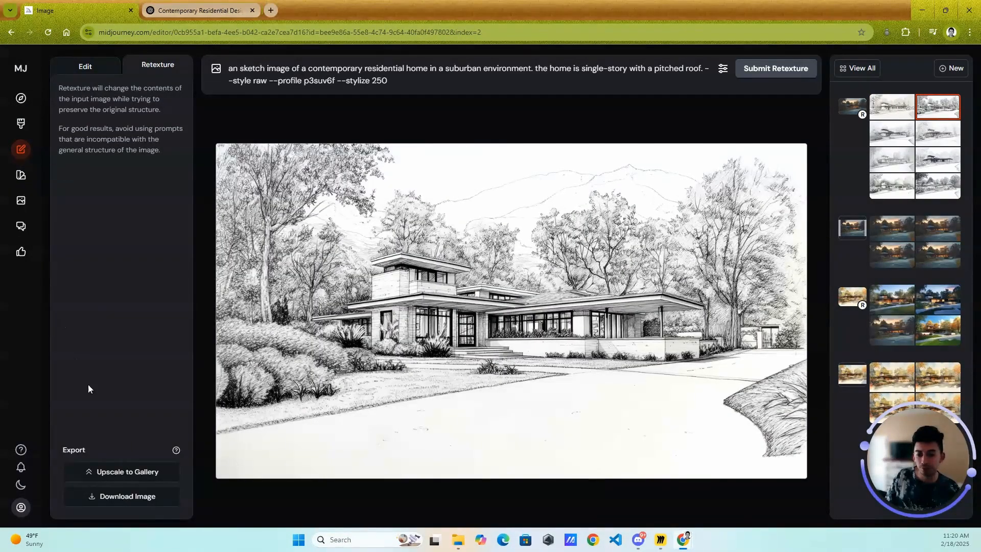
left_click(123, 476)
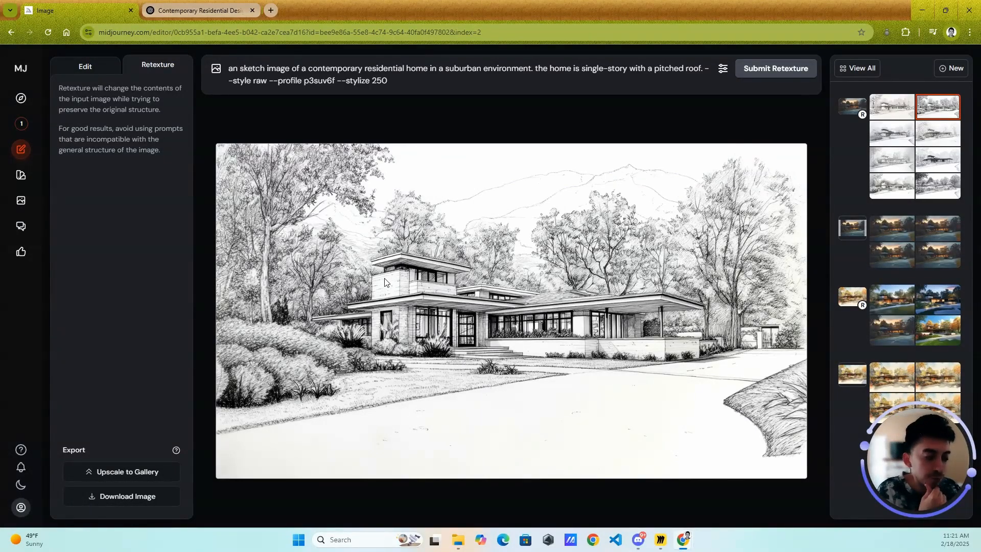
left_click(21, 124)
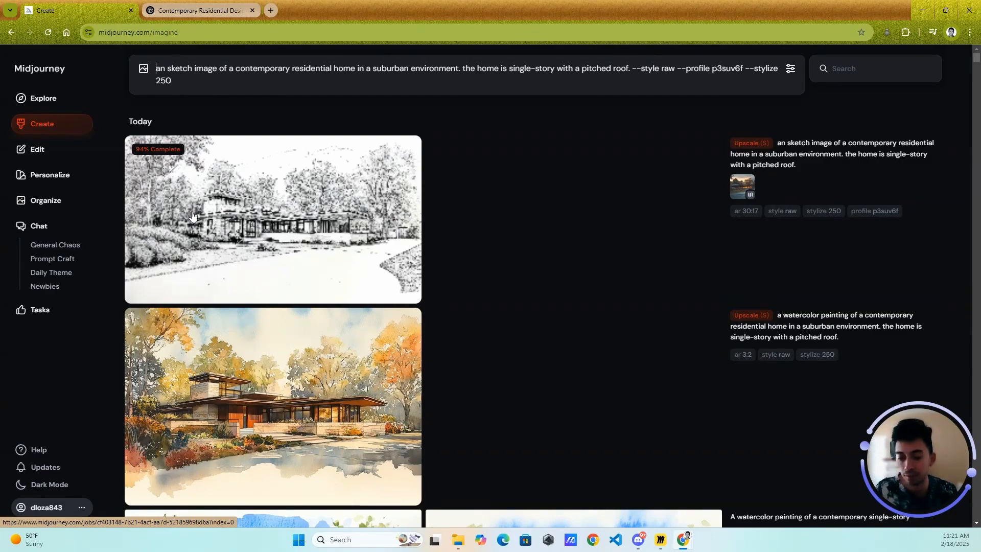
left_click(341, 217)
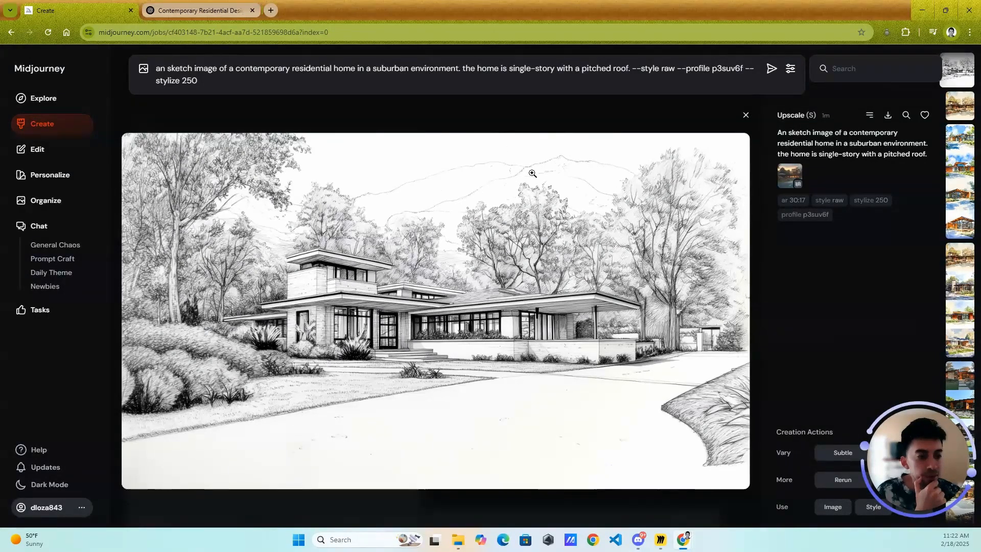
- Append "--no mountains" to the sketch prompt on the Create page and generate new images
left_click(236, 87)
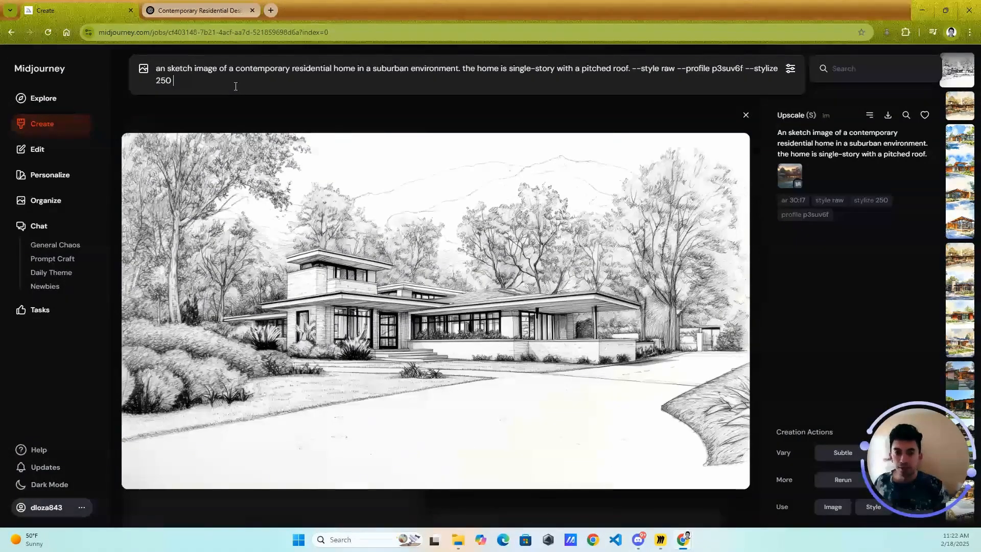
type("--no")
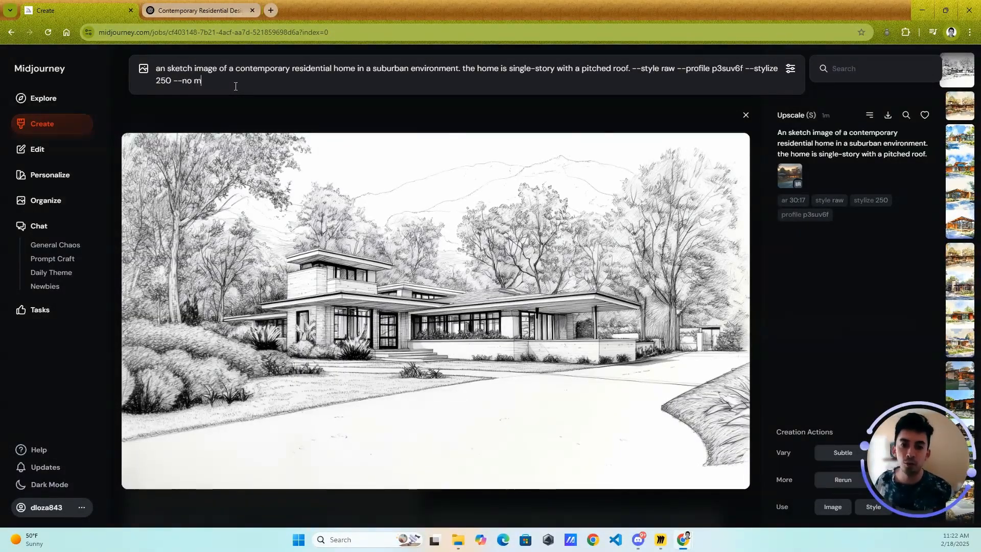
type("moau")
key("BackSpace")
key("BackSpace")
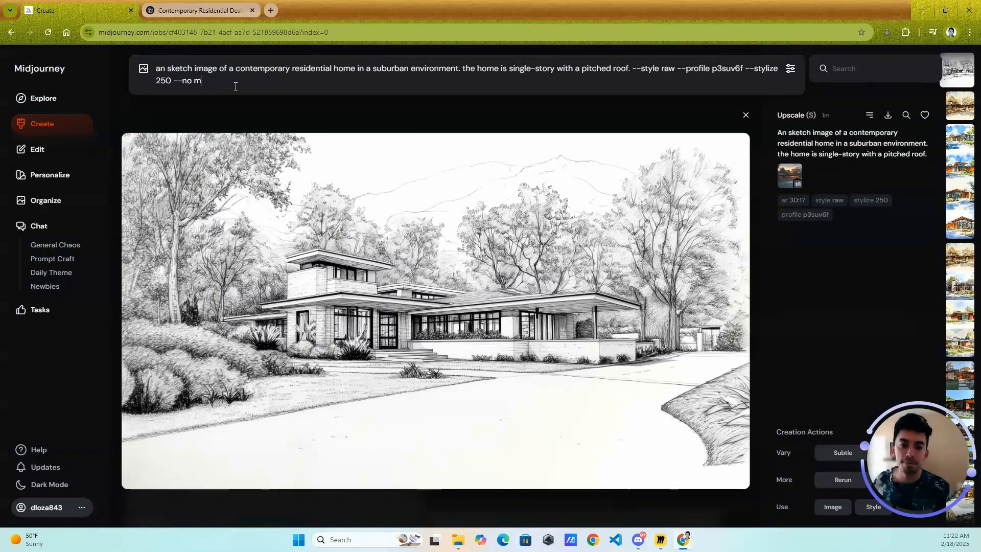
type("untains.")
key("Return")
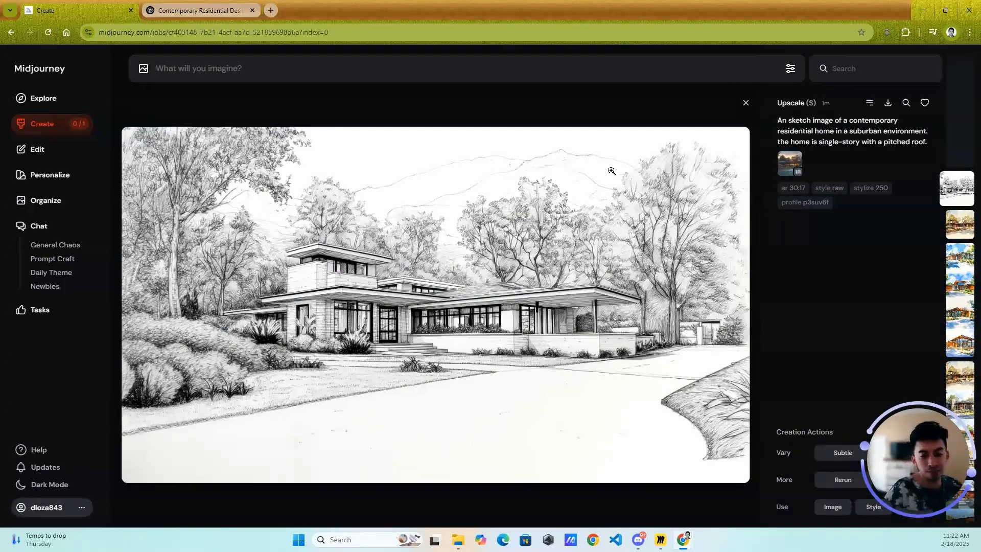
- Browse the newly generated no-mountains sketches individually and in the Create page's image feed
scroll(635, 203, "down", 3)
scroll(636, 241, "up", 4)
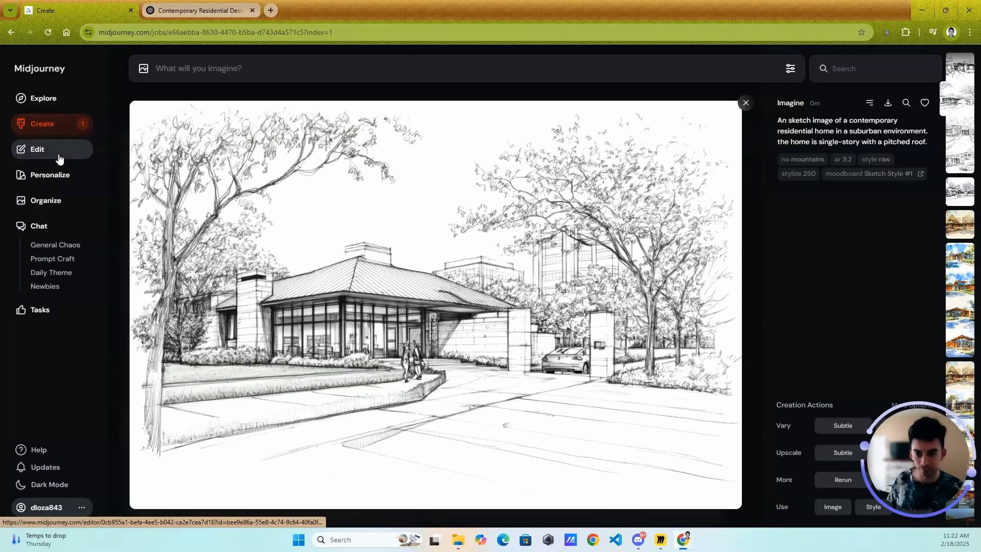
left_click(61, 136)
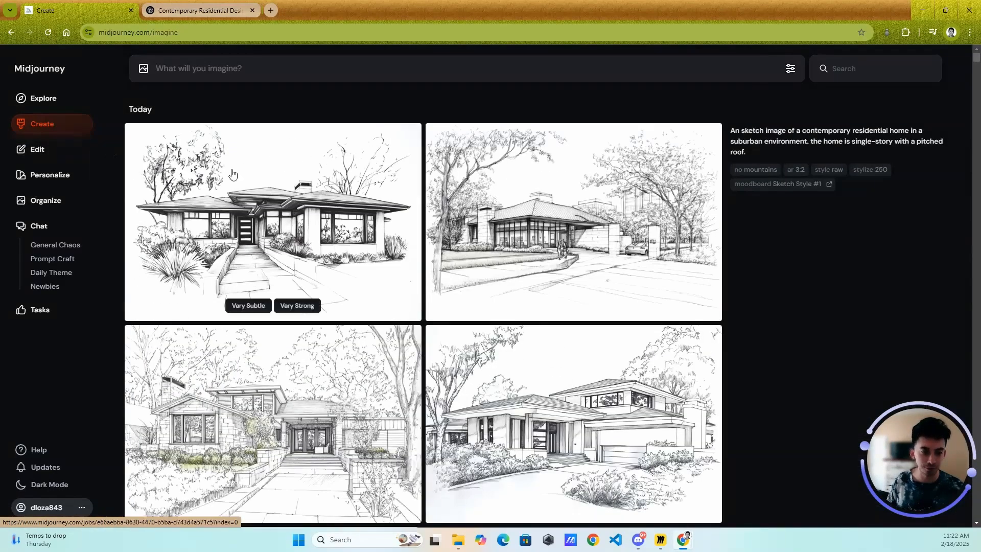
scroll(348, 201, "down", 2)
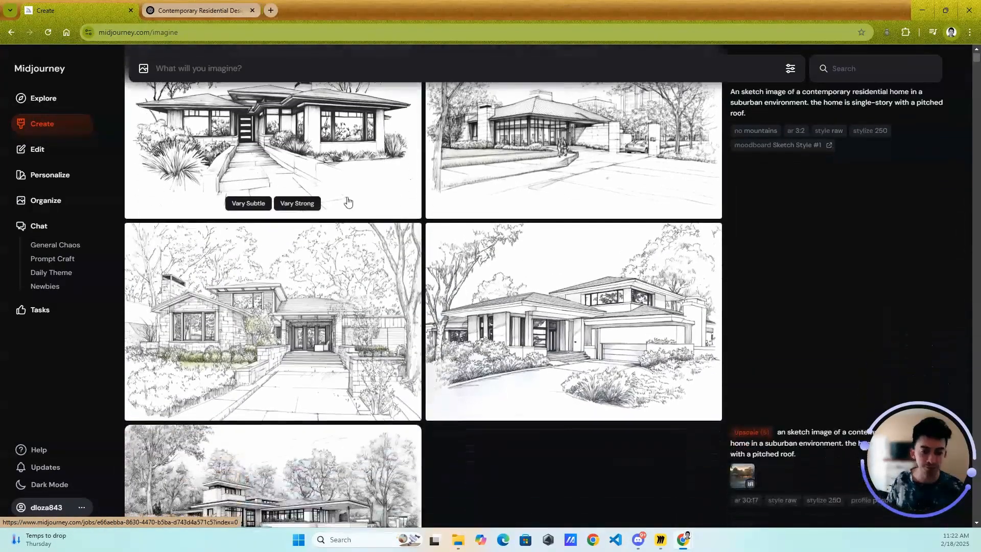
- Retexture the house in the image editor with "--no mountains" added to the prompt, and view the third and fourth new variations
left_click(41, 150)
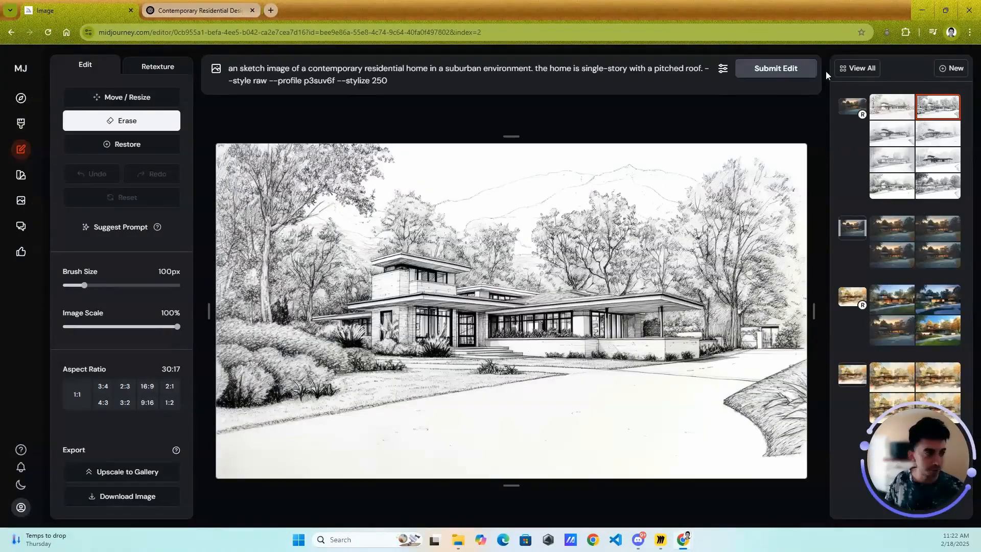
left_click(397, 81)
type("--n")
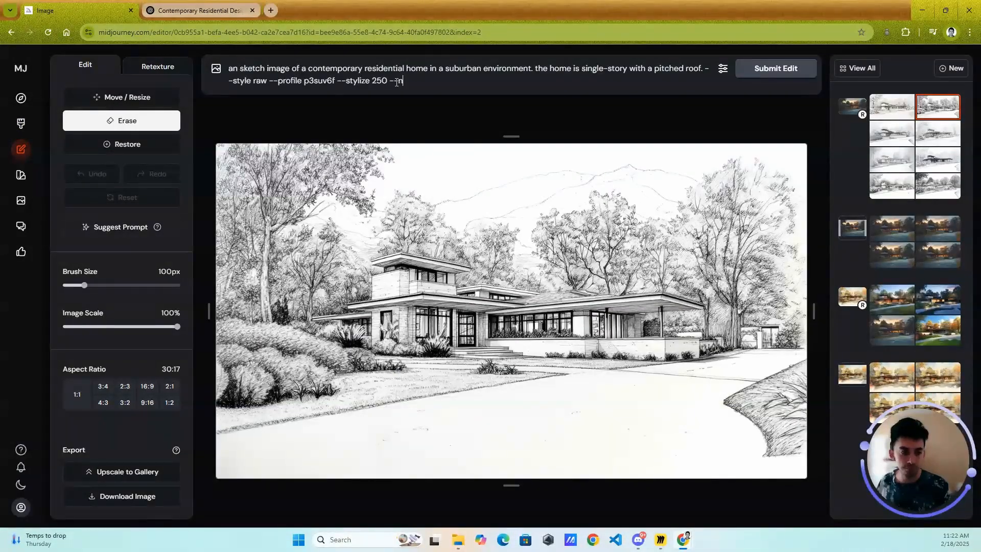
type("o mountains")
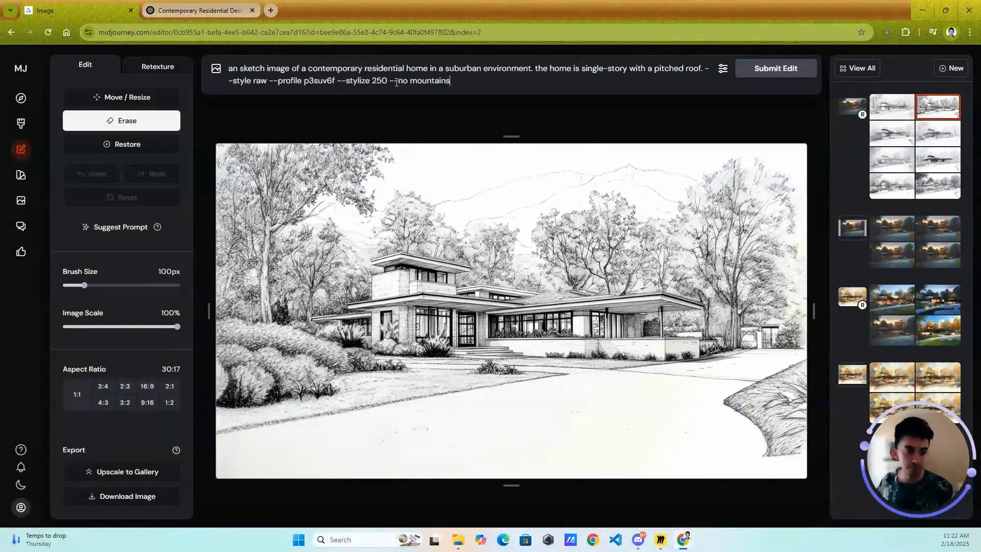
left_click(752, 70)
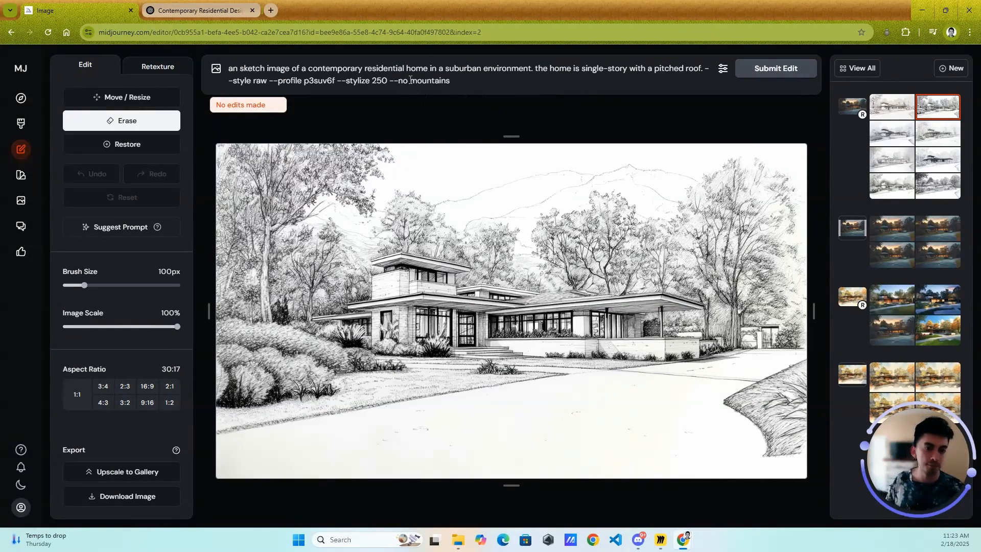
left_click(155, 61)
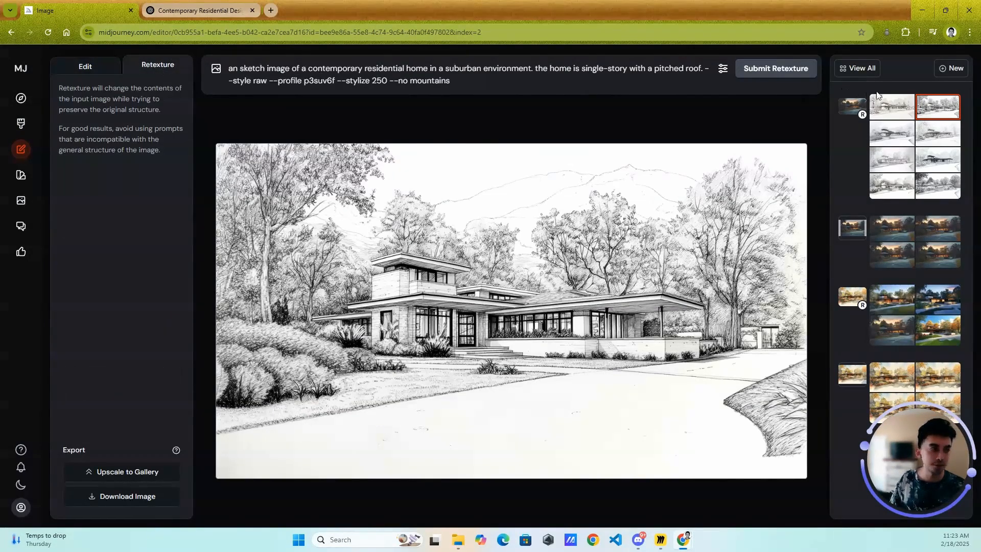
left_click(795, 74)
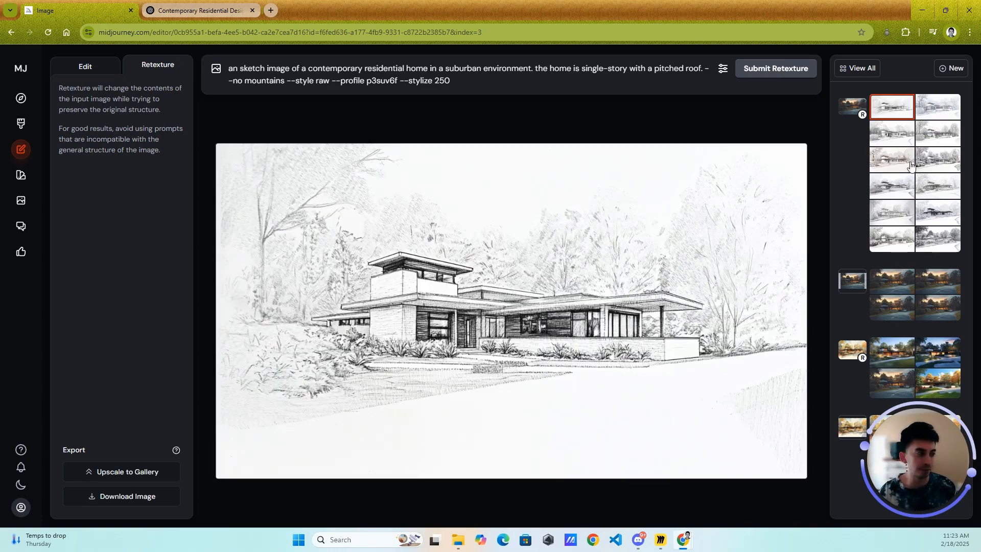
left_click(907, 137)
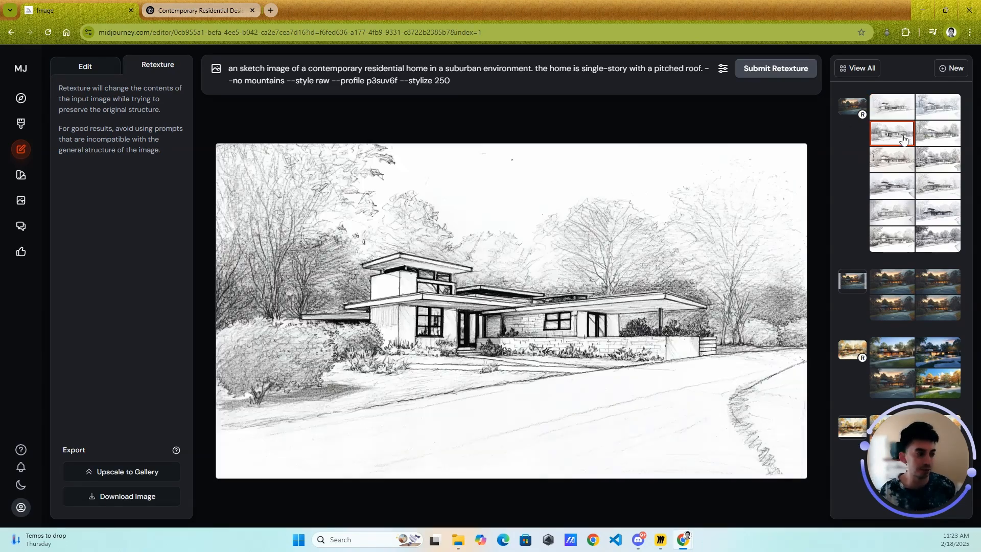
left_click(944, 127)
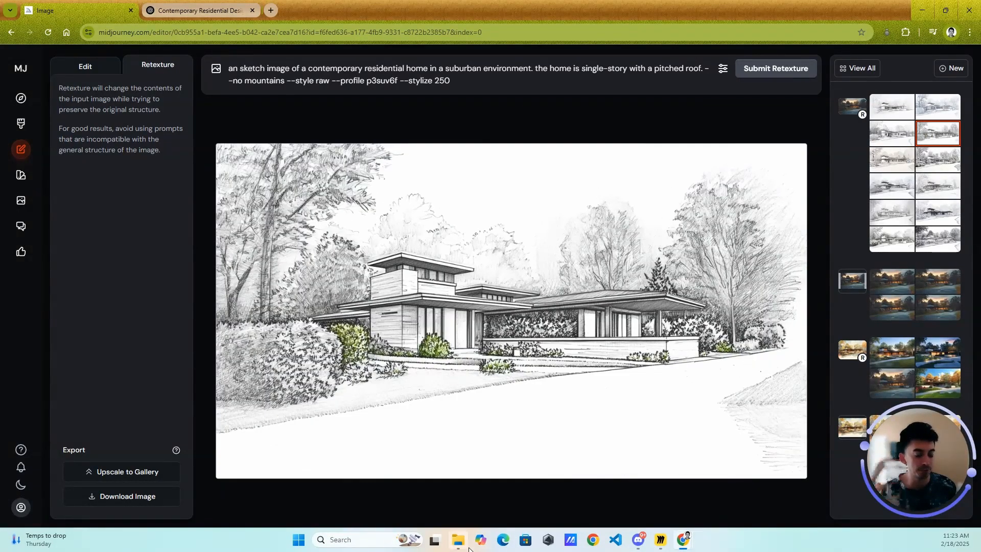
- On the Create page, replace the prompt with "a white and black marble tile" and generate the images
left_click(21, 123)
scroll(284, 100, "up", 2)
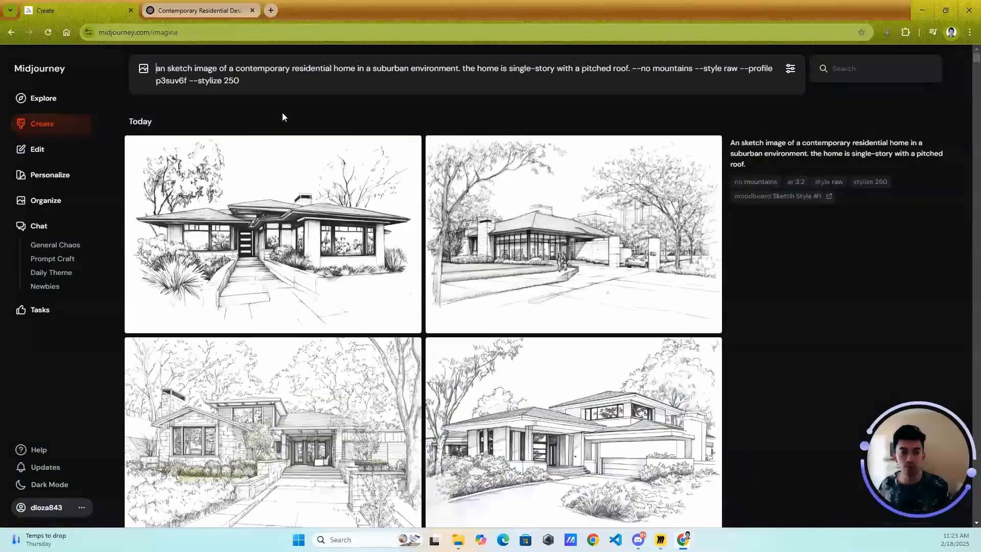
key("ctrl+a")
key("BackSpace")
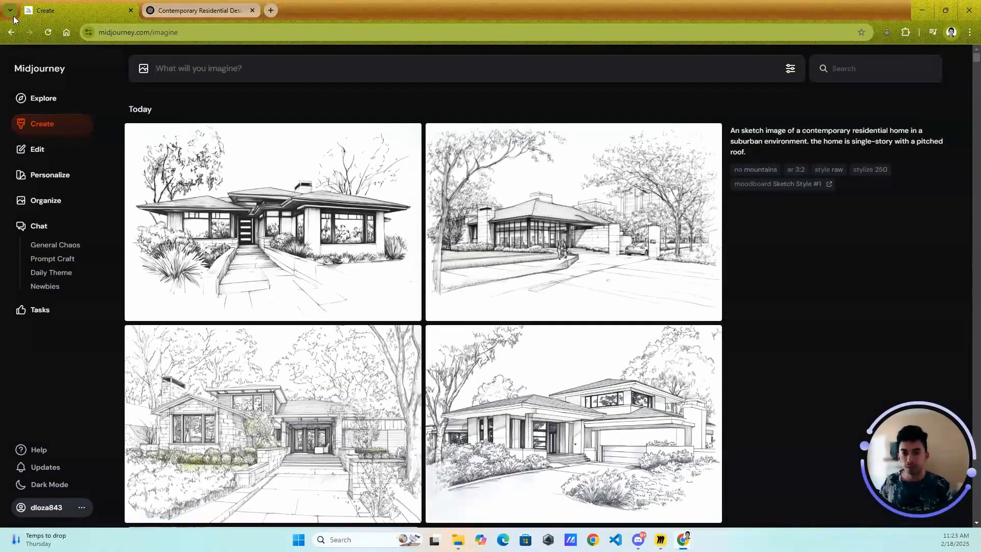
type("a white and black marble")
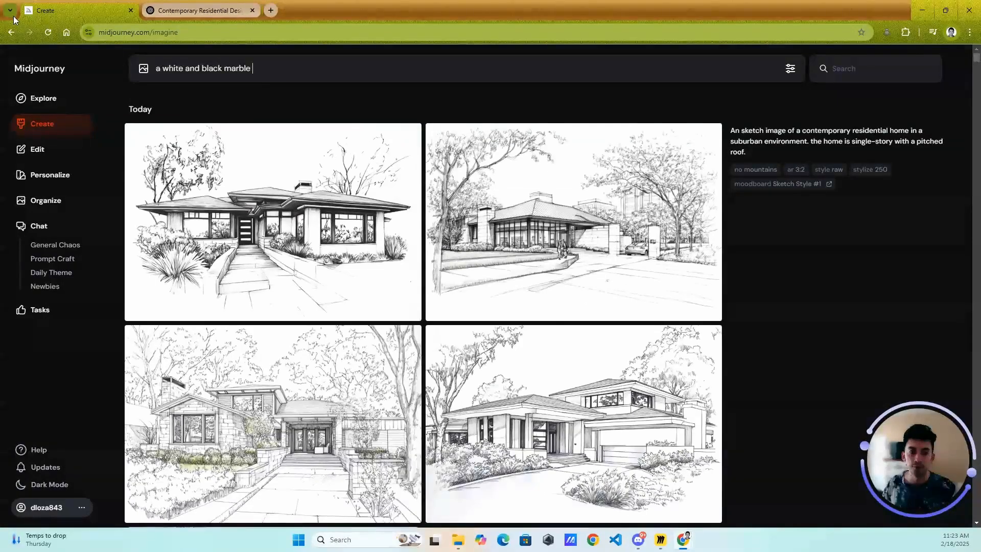
type(" tile")
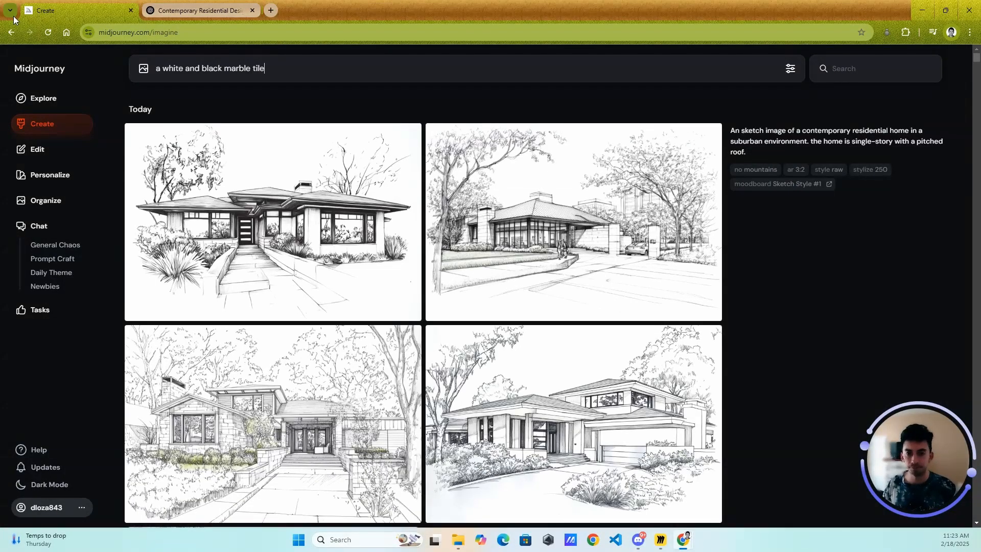
key("Return")
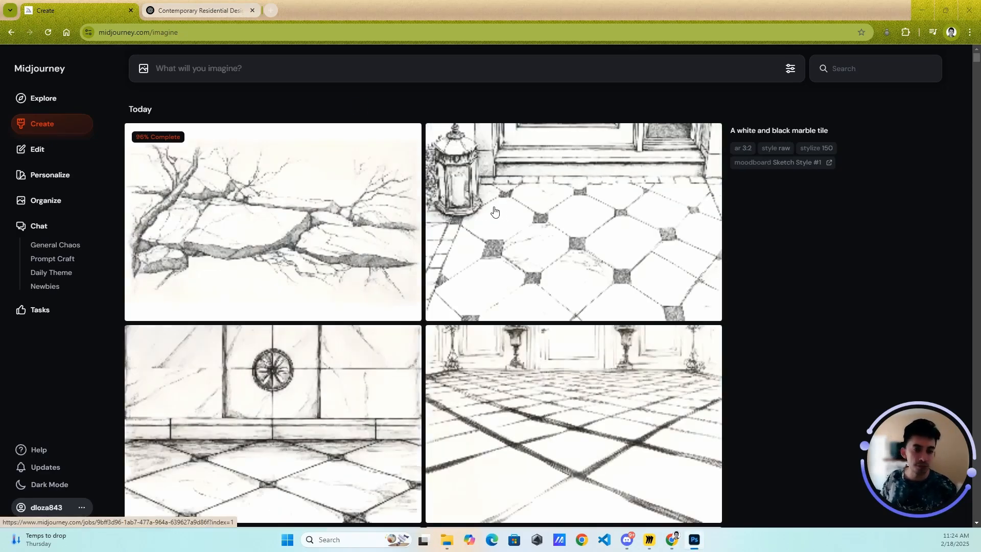
- Turn personalization off in the Create page's generation settings and close the settings
left_click(62, 117)
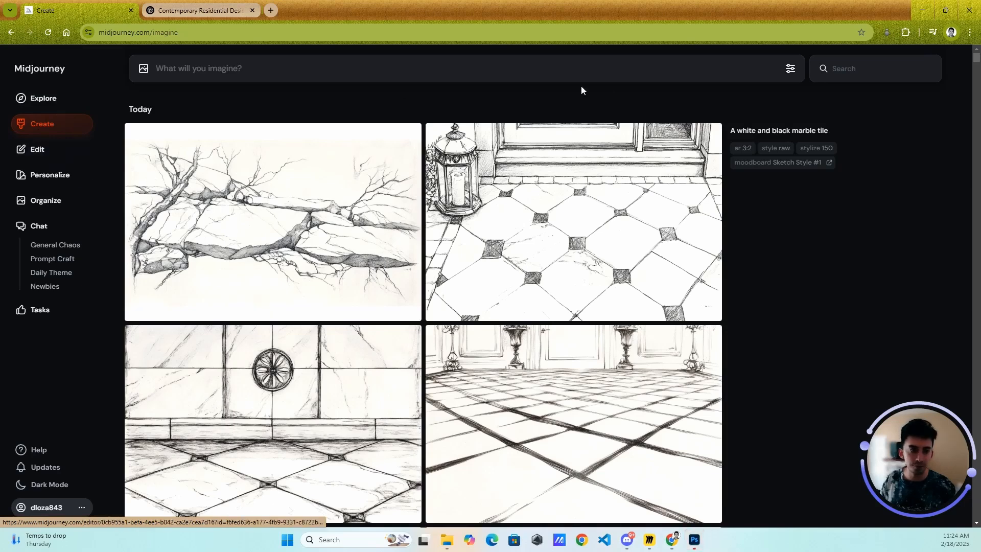
left_click(790, 68)
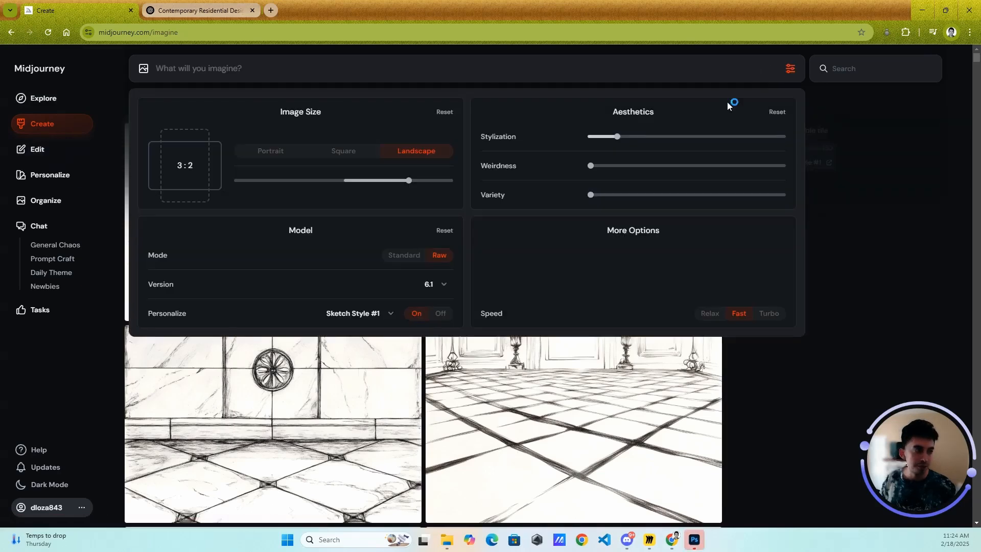
left_click(373, 313)
left_click(375, 334)
left_click(416, 322)
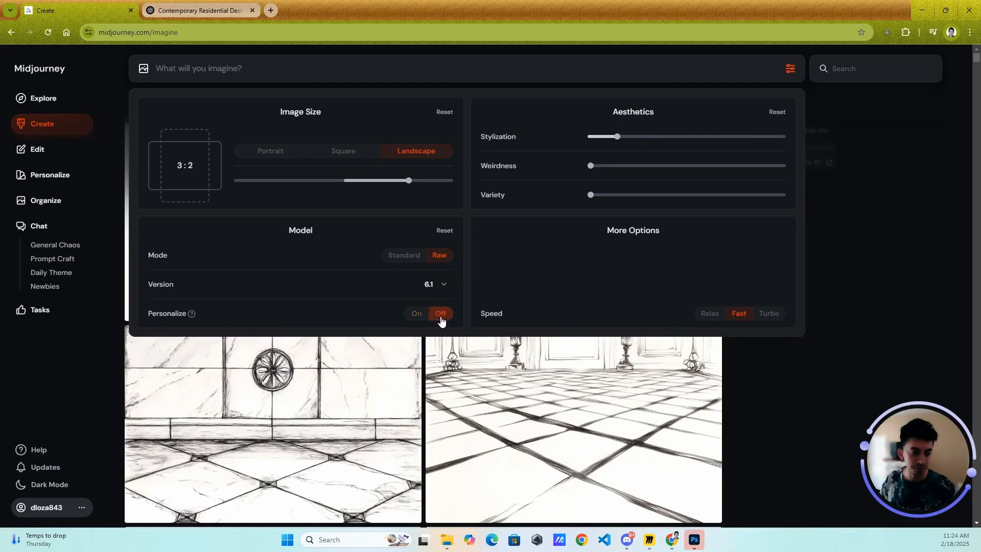
left_click(790, 68)
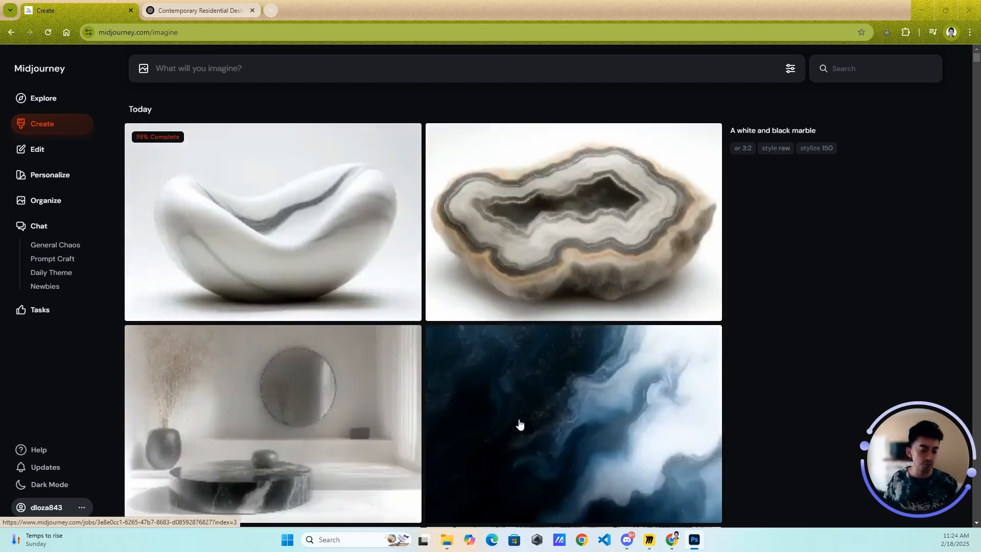
- Review the "A white and black marble" images and open the fourth one, the blue and white swirl
scroll(522, 413, "down", 1)
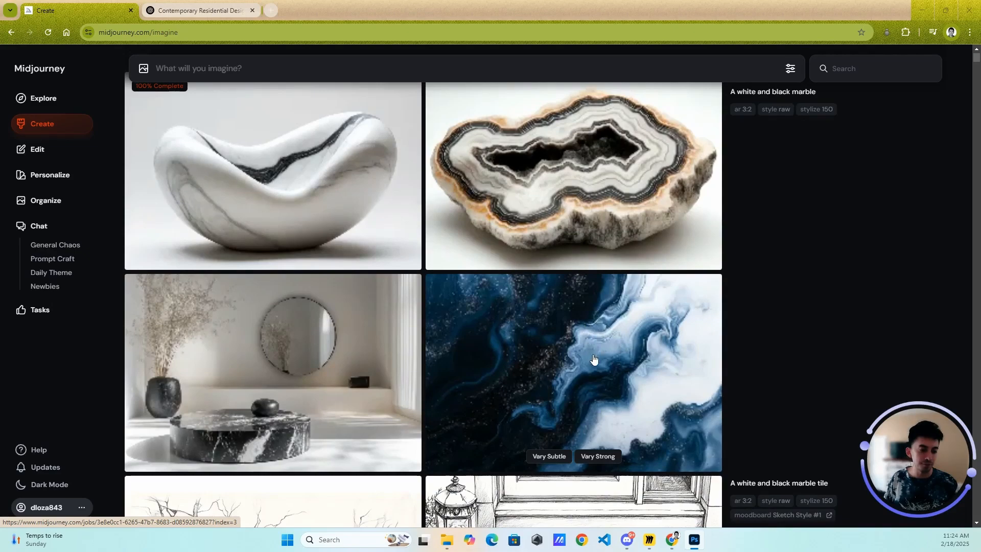
scroll(594, 362, "up", 1)
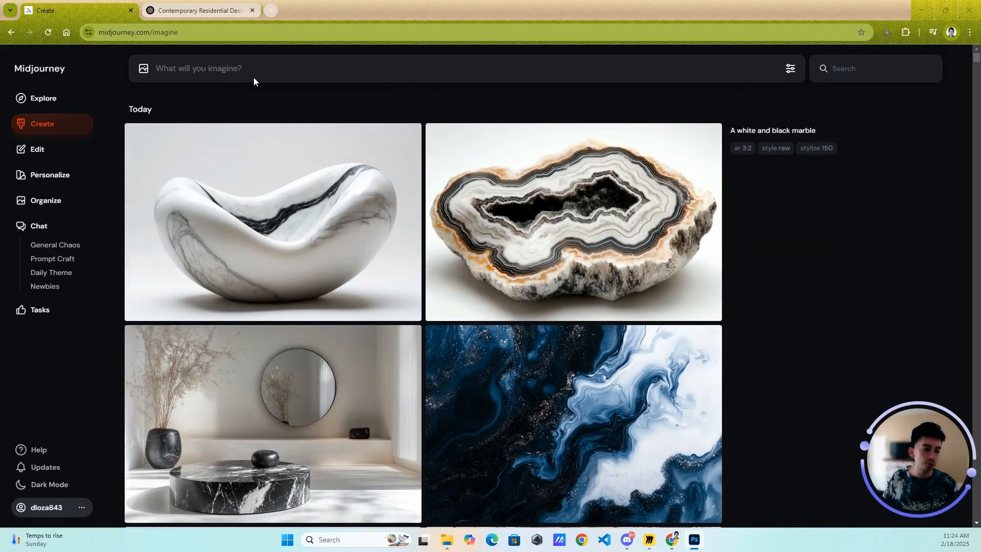
left_click(553, 445)
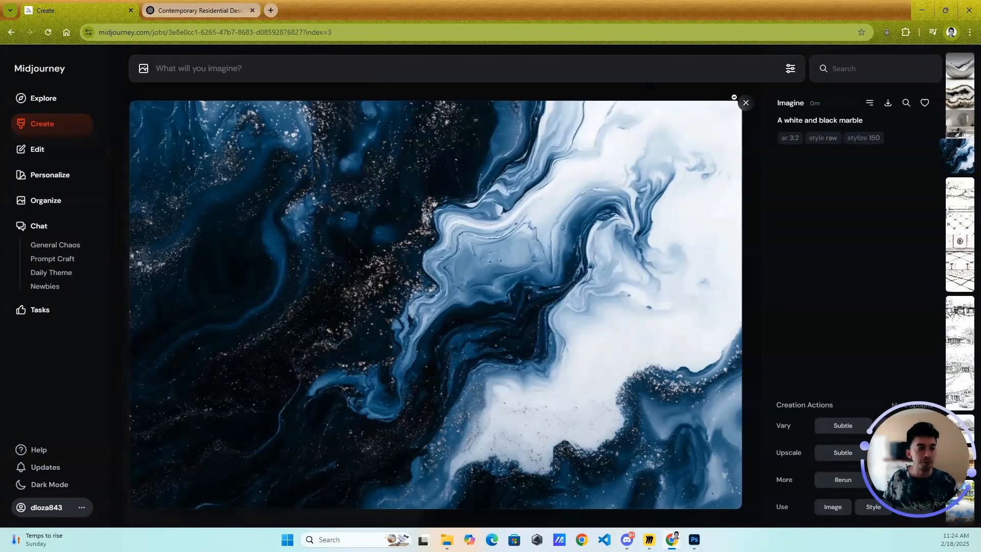
- Generate images for "a white and black marble" with the "--tile" parameter and open the first result from the Create page
left_click(832, 125)
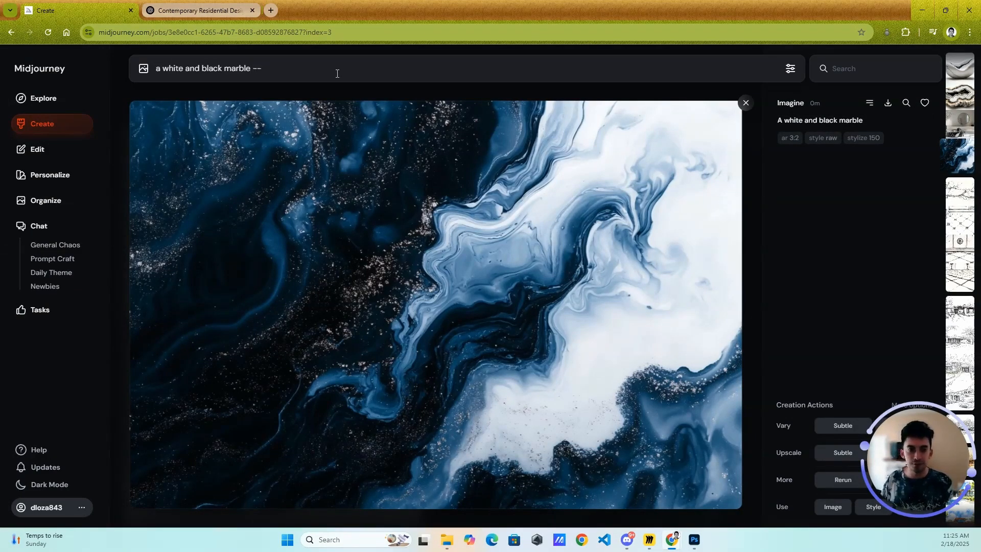
key("Return")
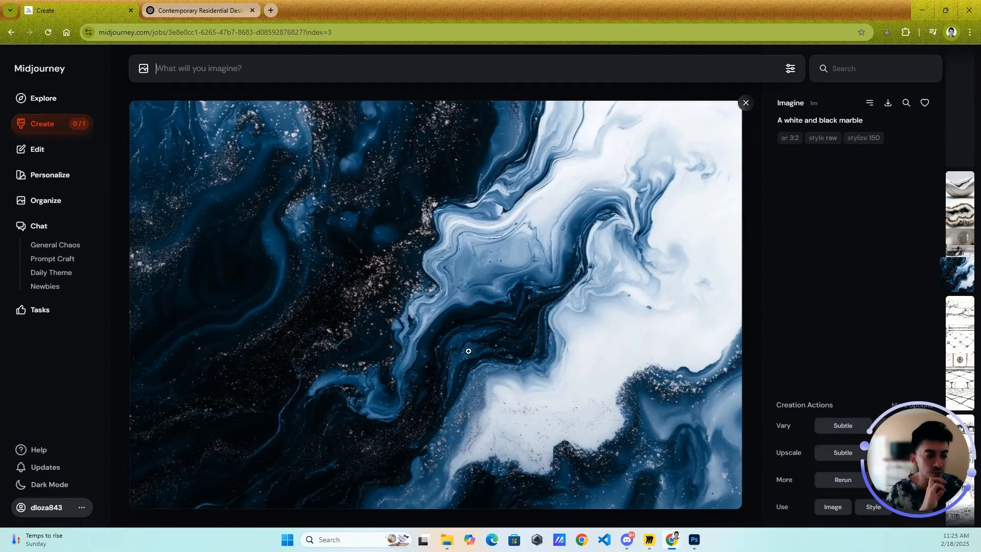
left_click(41, 129)
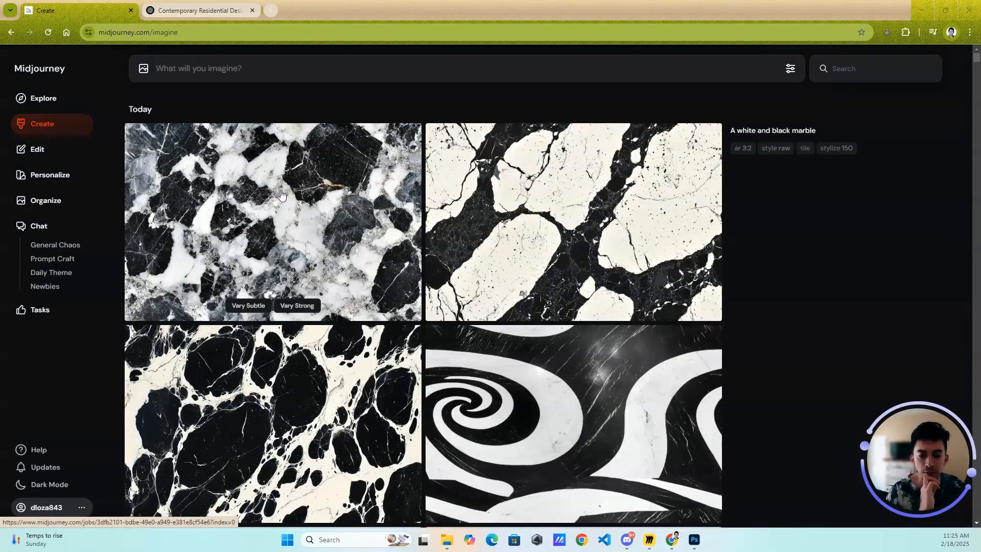
scroll(347, 203, "down", 1)
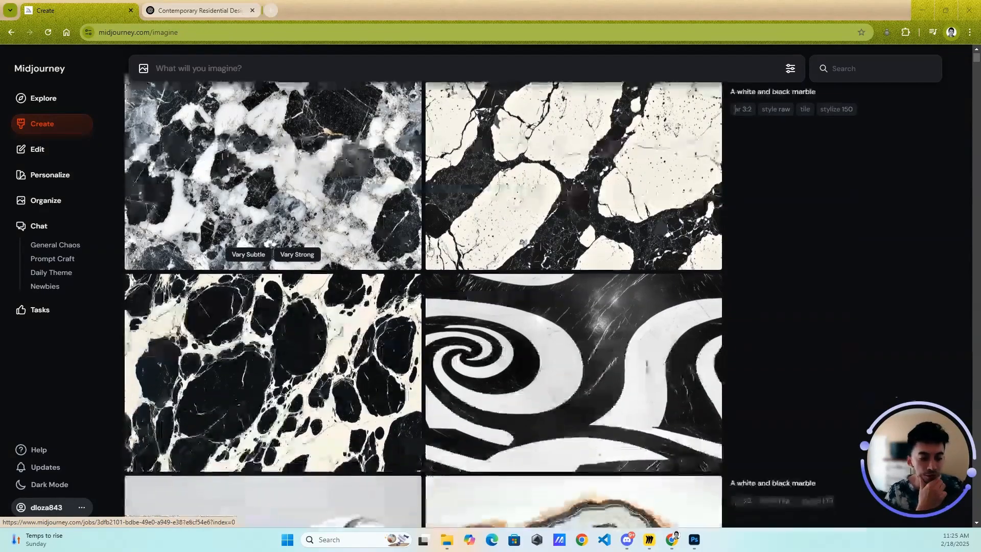
scroll(511, 251, "up", 1)
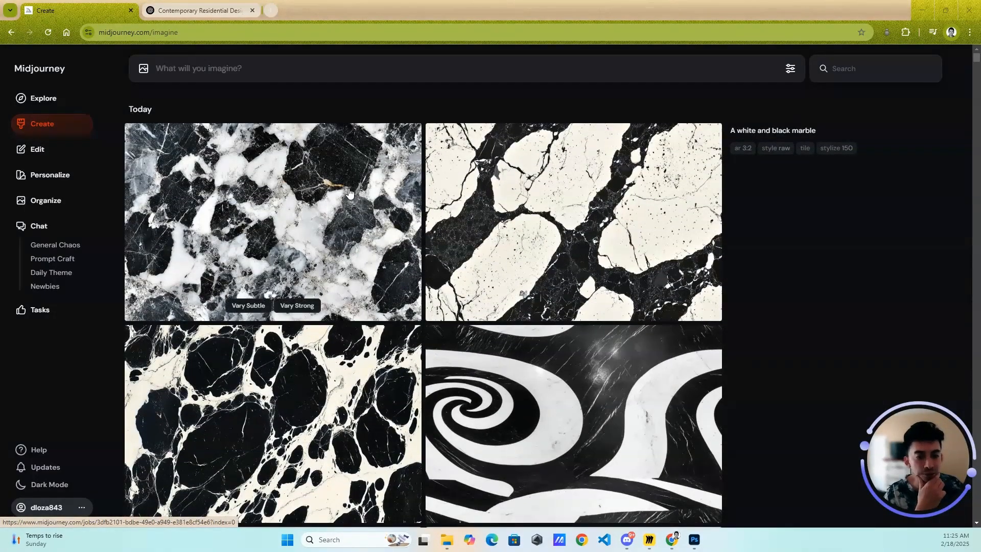
left_click(370, 207)
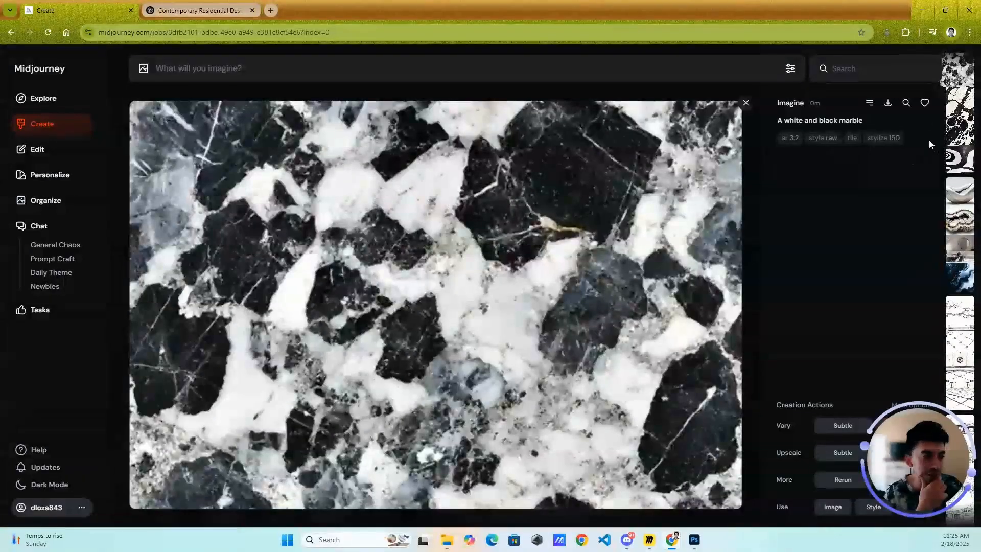
- Reuse the "a white and black marble" prompt with "--tile", attach the open marble image as a reference, and generate the images
left_click(843, 122)
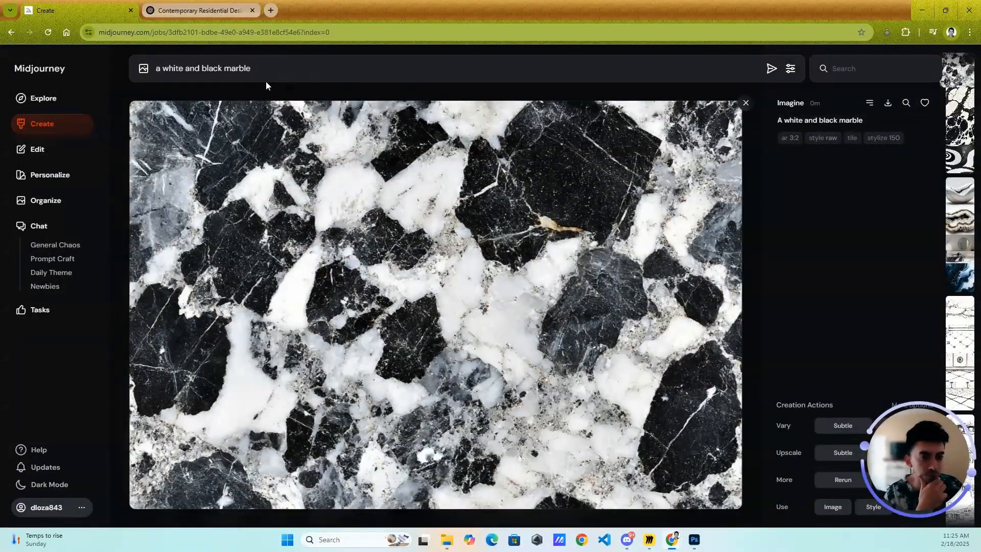
left_click(278, 70)
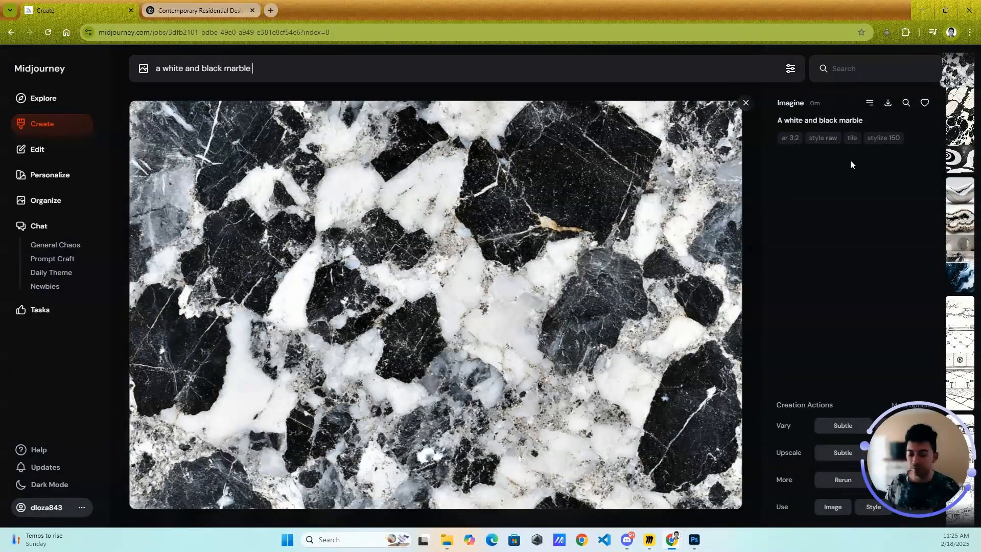
type("--tile")
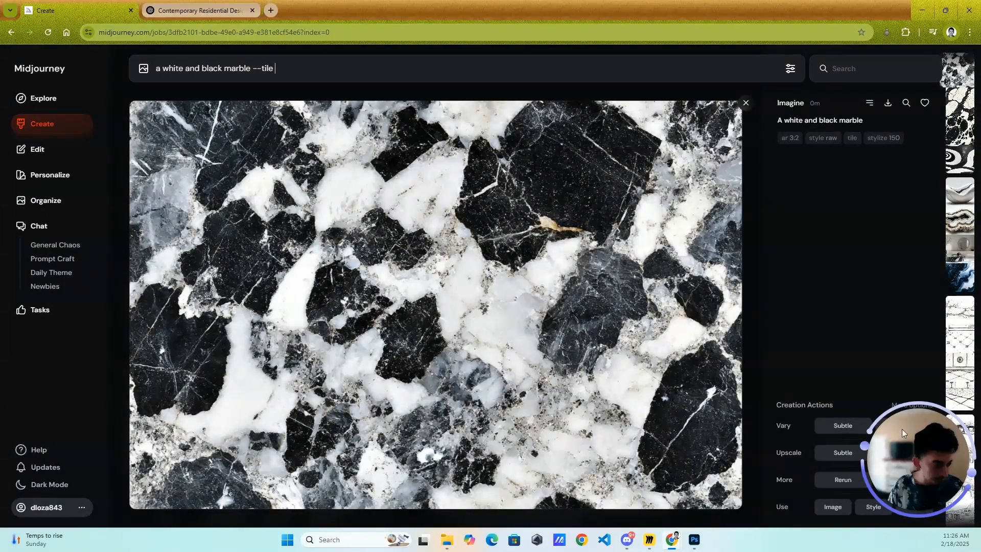
left_click_drag(902, 428, 906, 305)
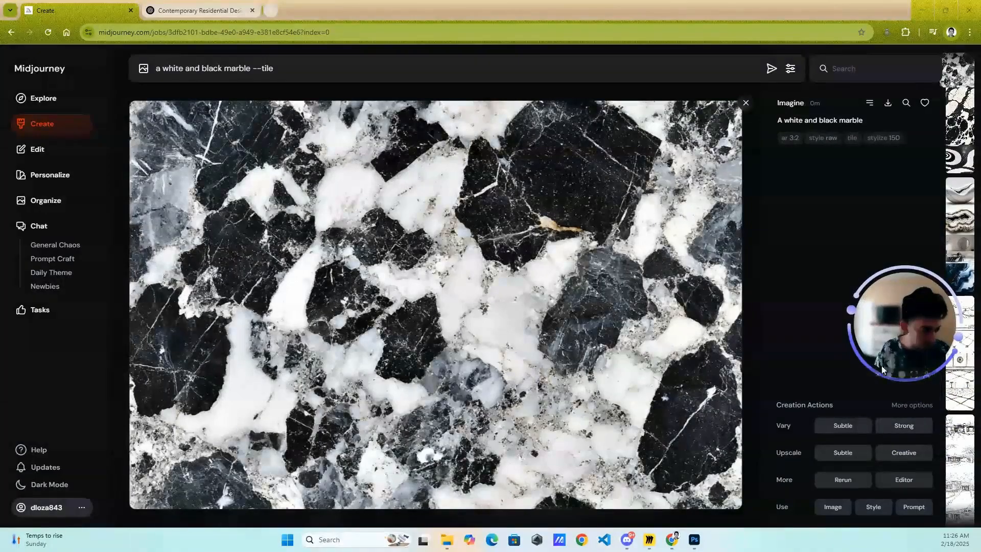
left_click(833, 506)
mouse_move(164, 122)
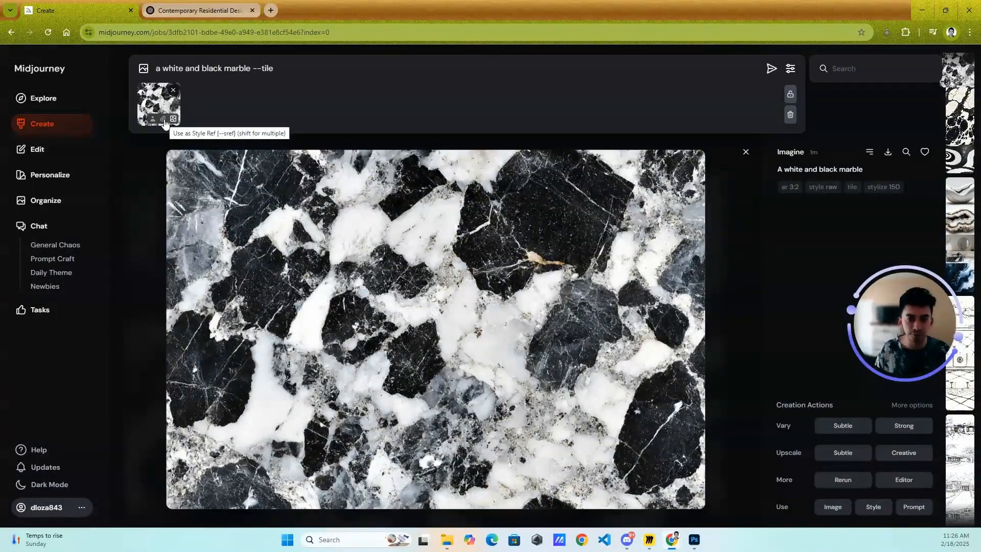
key("Return")
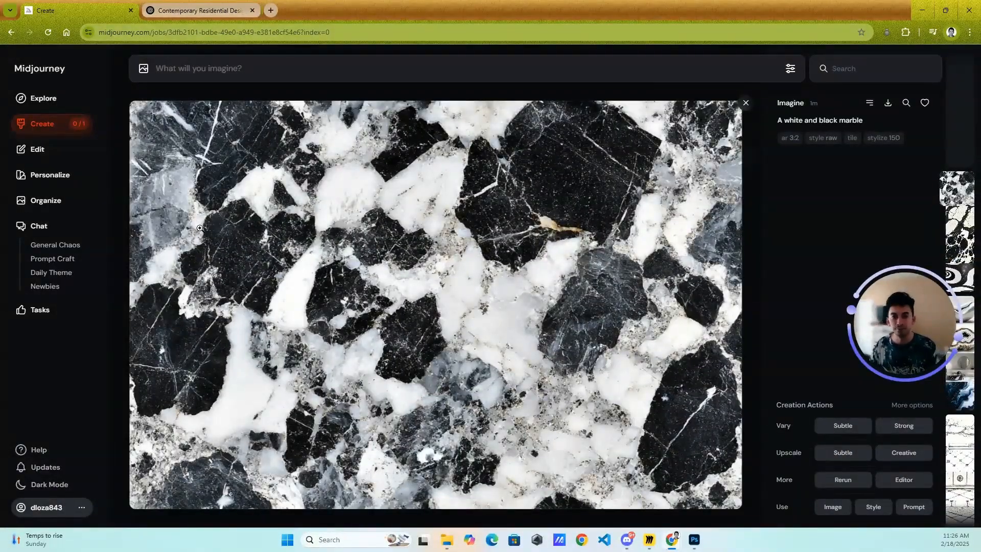
- Download the open marble tile image, switch to Photoshop with it, and turn on Pattern Preview, accepting the smart object notice
left_click(889, 104)
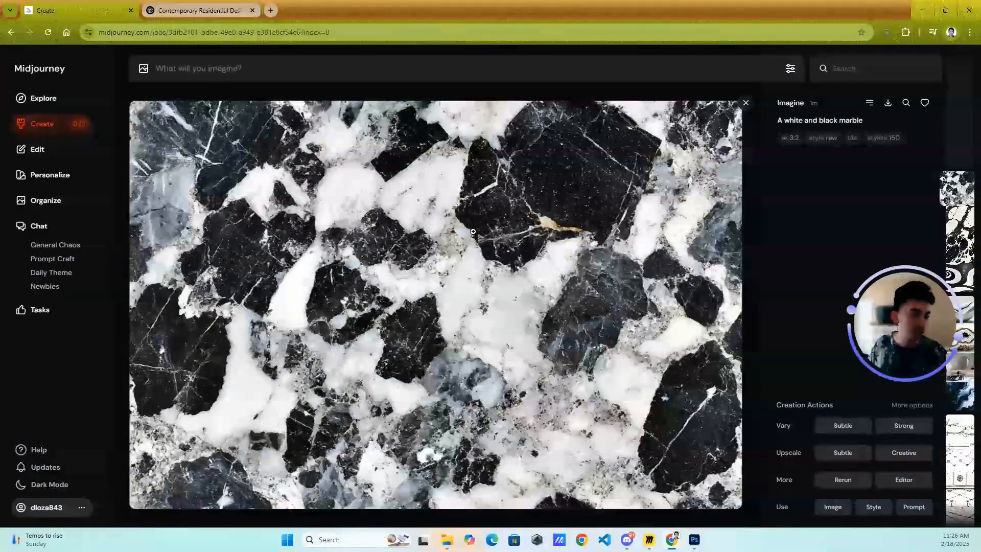
left_click(911, 56)
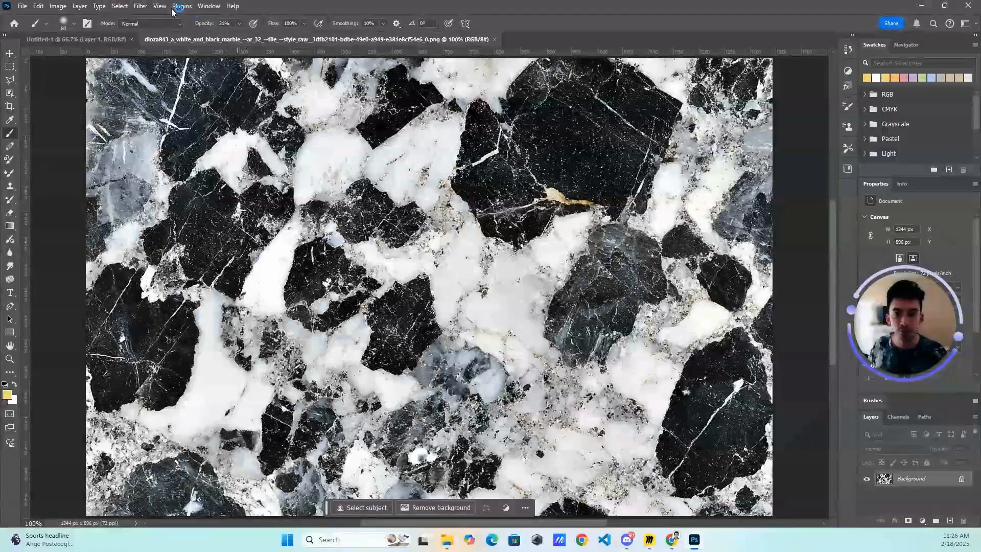
left_click(89, 41)
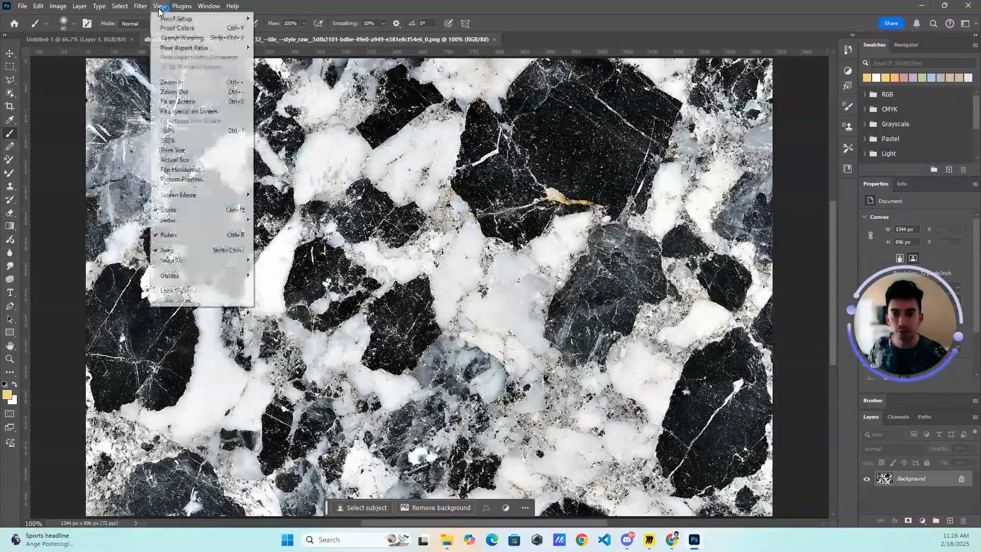
left_click(142, 8)
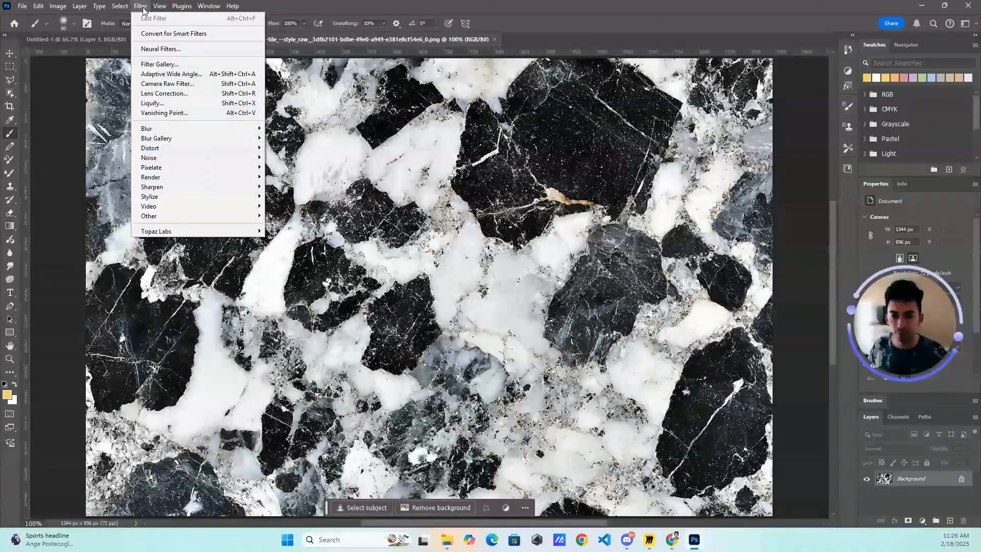
mouse_move(157, 9)
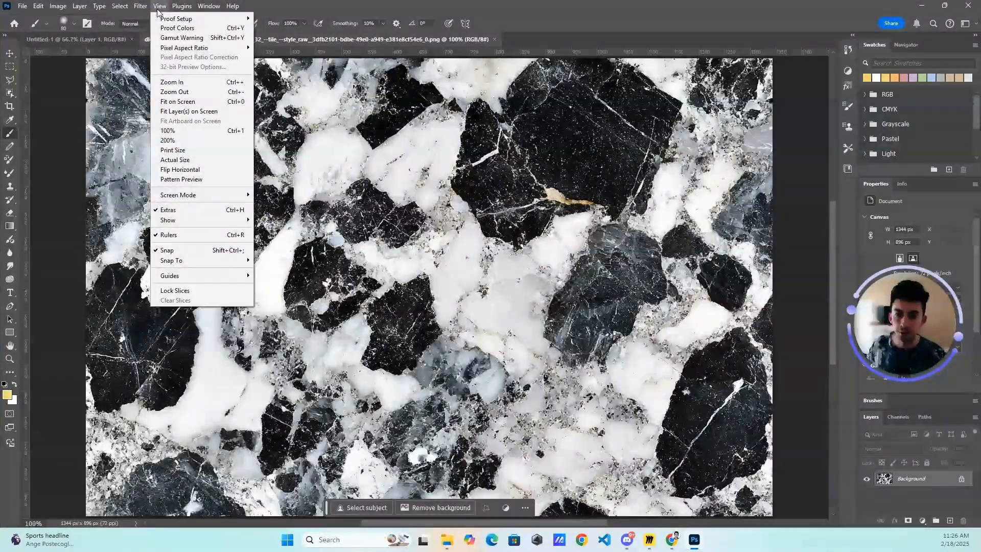
left_click(181, 179)
left_click(436, 206)
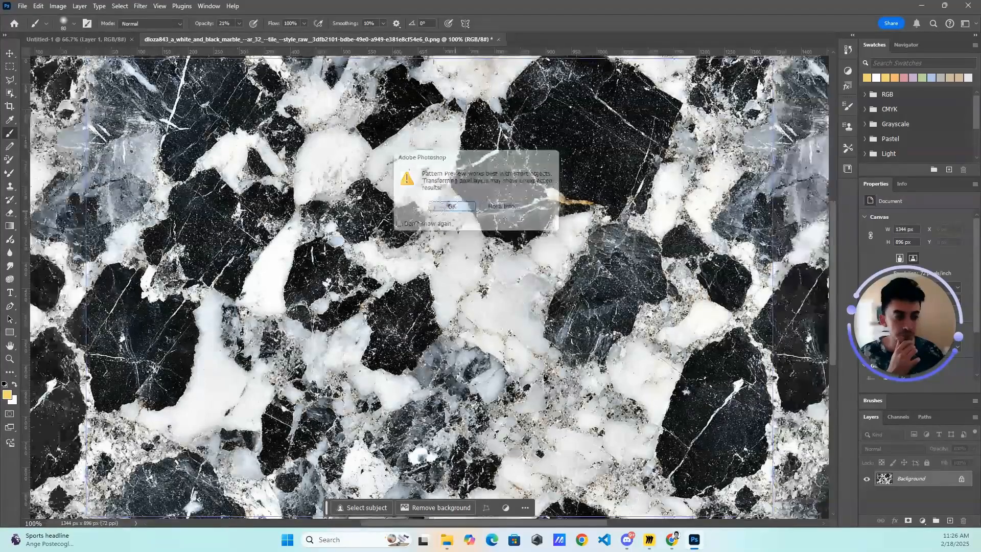
- Examine how the marble texture repeats across the pattern preview at several zoom levels
scroll(410, 243, "down", 8)
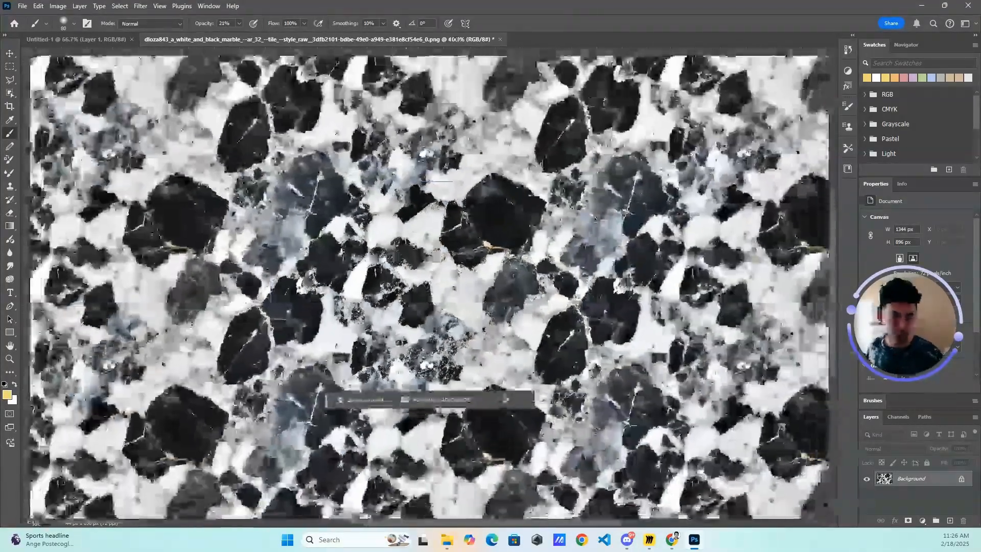
scroll(510, 195, "down", 10)
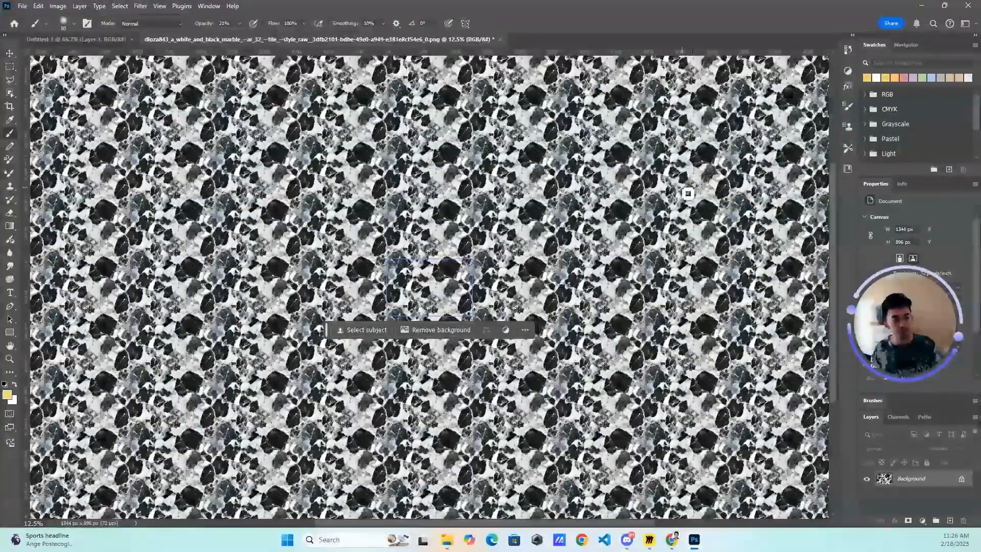
key("ctrl+minus")
key("ctrl+plus")
key("ctrl+plus")
key("ctrl+plus")
- Switch back to Midjourney, close the marble image, and open the upscaled watercolor painting of the contemporary home
key("alt+Tab")
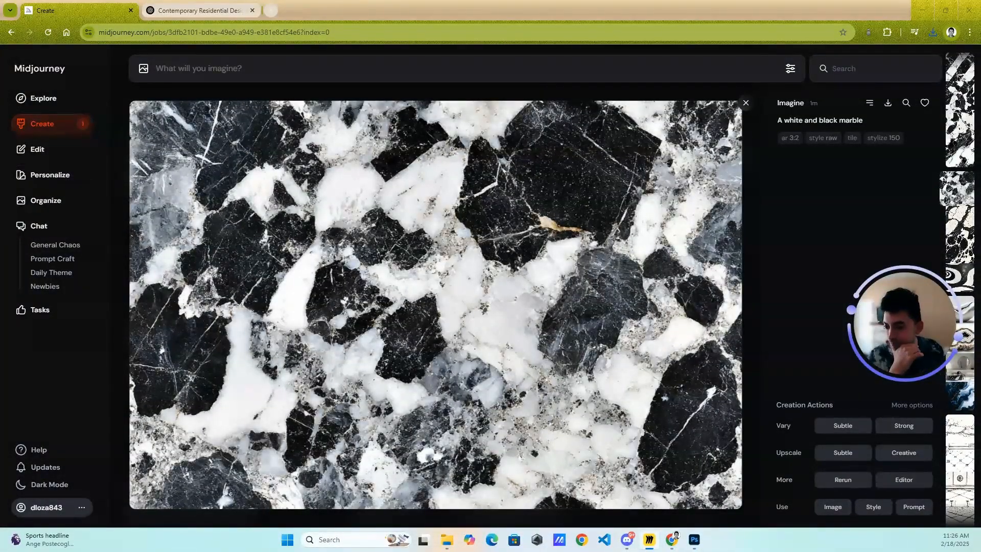
key("Escape")
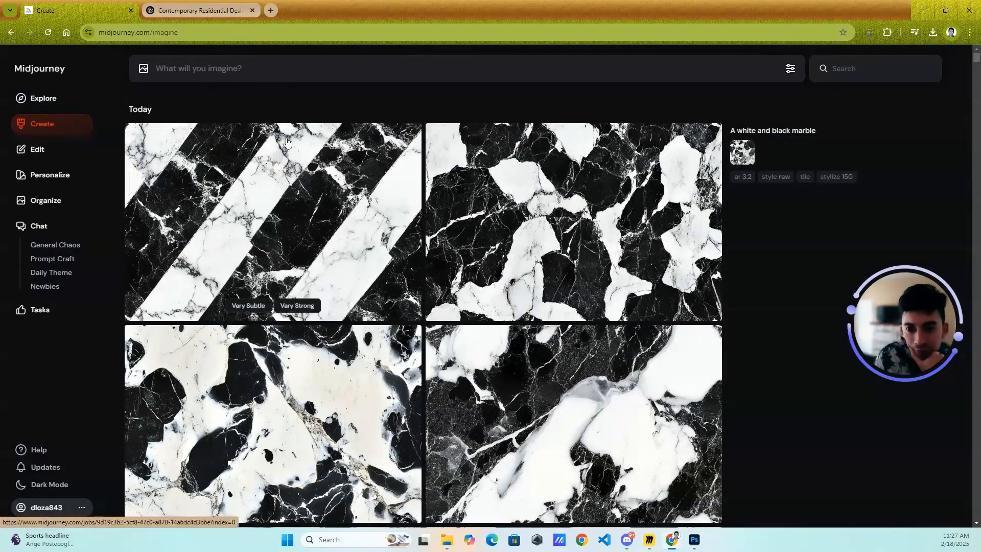
scroll(335, 291, "down", 20)
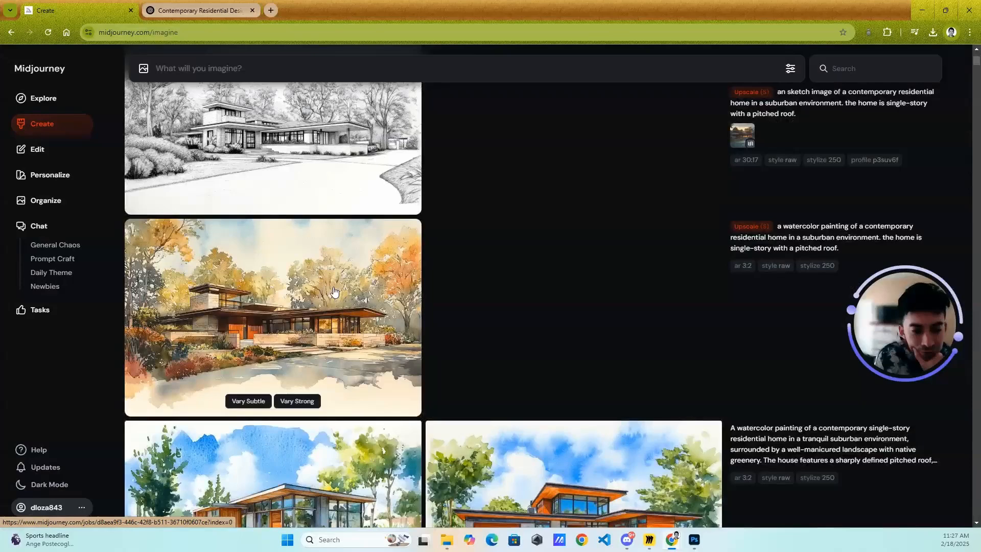
left_click(335, 292)
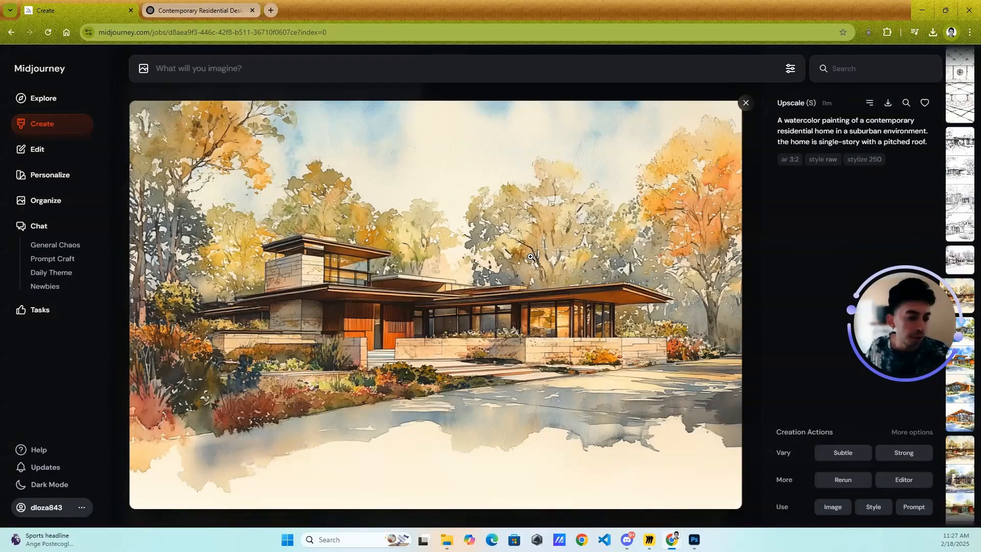
key("Escape")
left_click(376, 286)
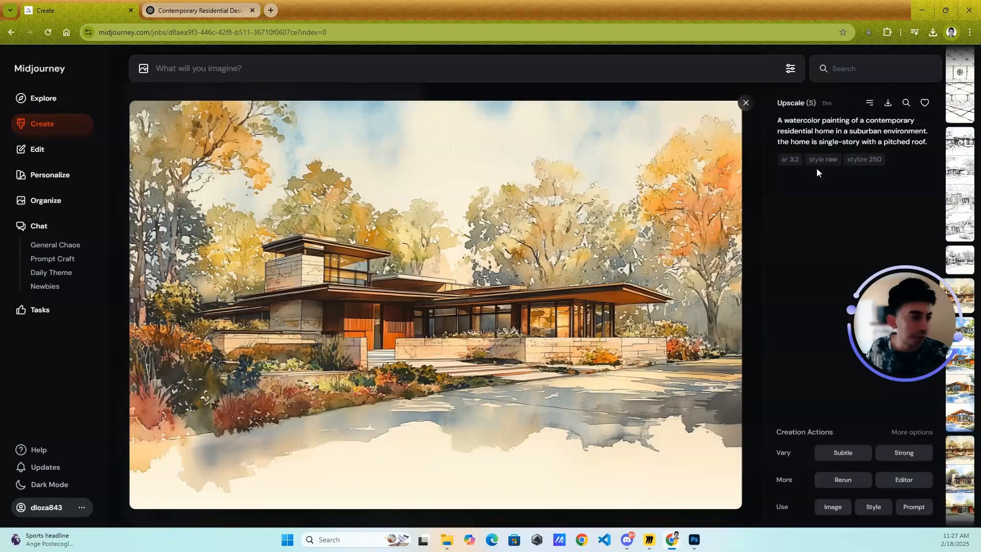
- Copy the seed of the upscaled watercolor home image and close the image
left_click(868, 103)
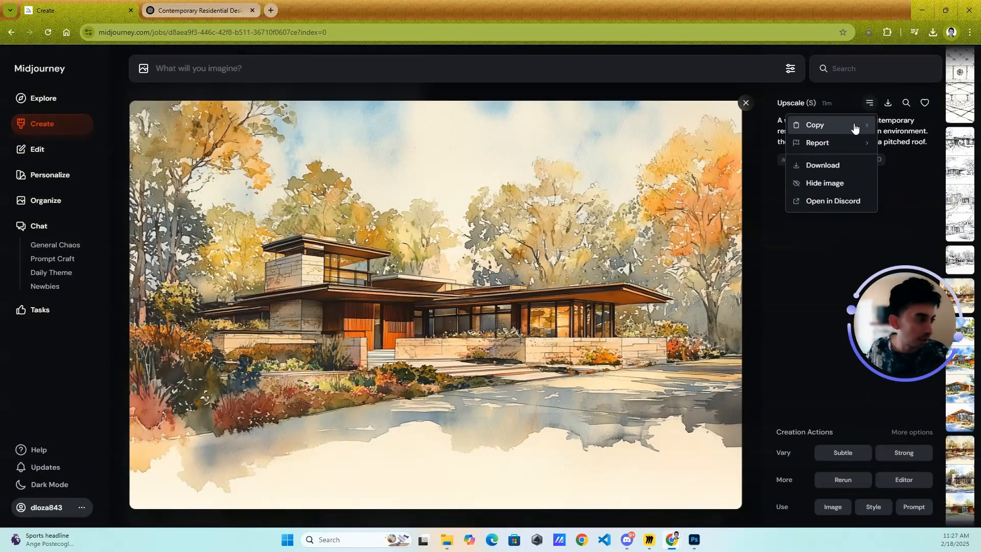
mouse_move(863, 126)
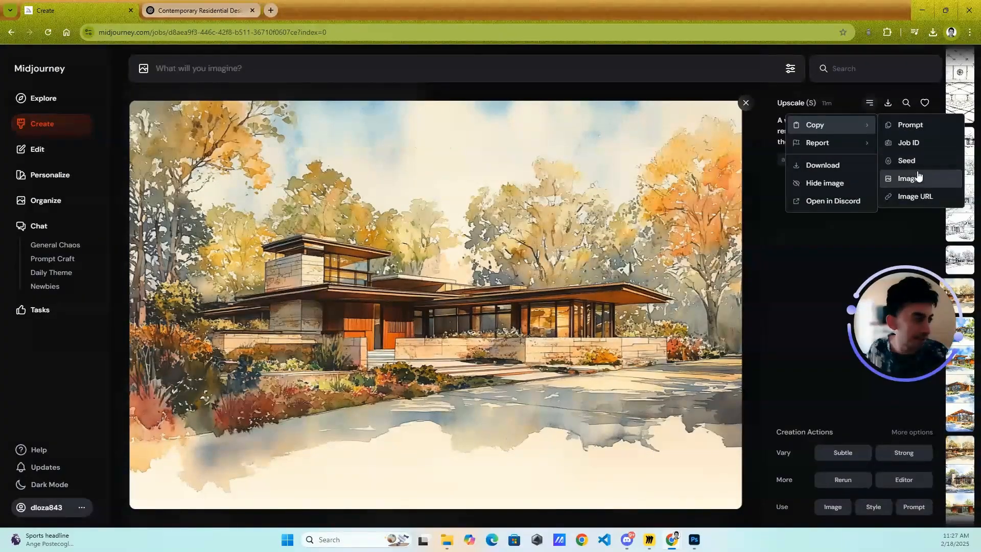
left_click(921, 164)
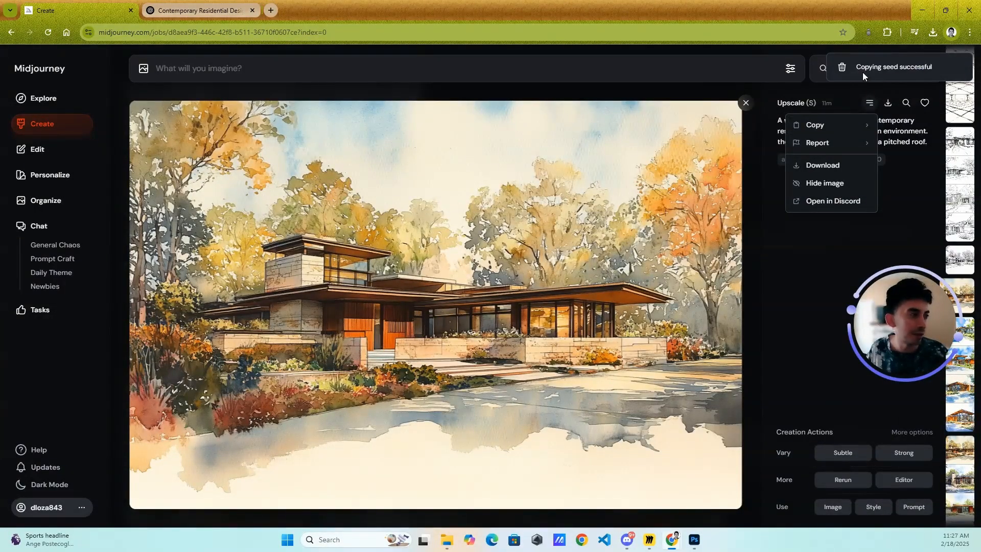
left_click(185, 75)
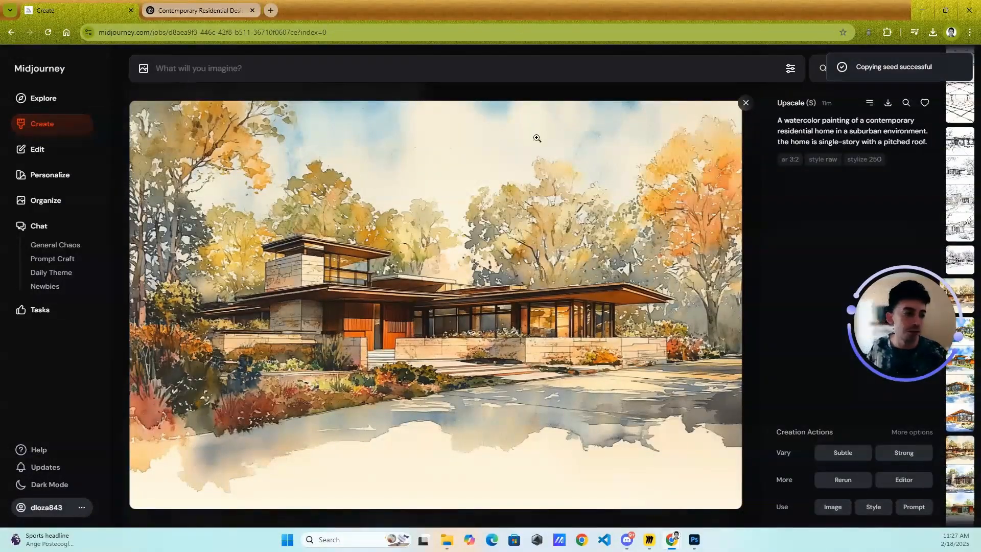
left_click(746, 103)
scroll(299, 206, "down", 15)
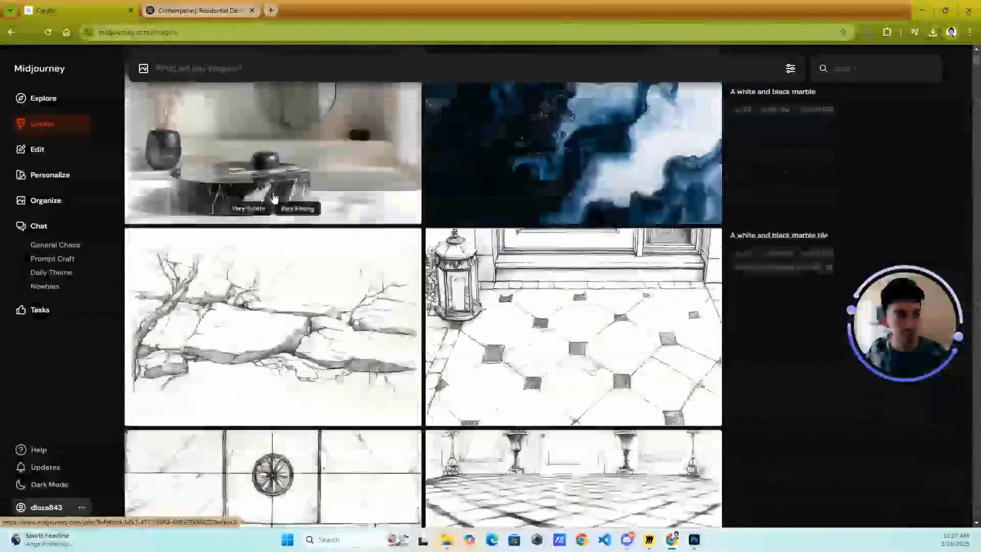
scroll(298, 206, "up", 10)
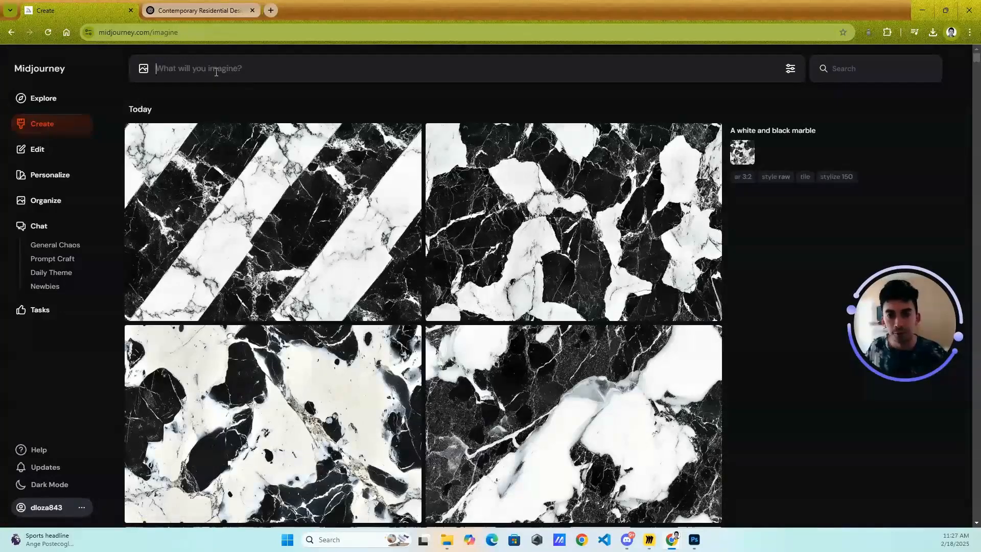
type("a couple in a jungle --sref")
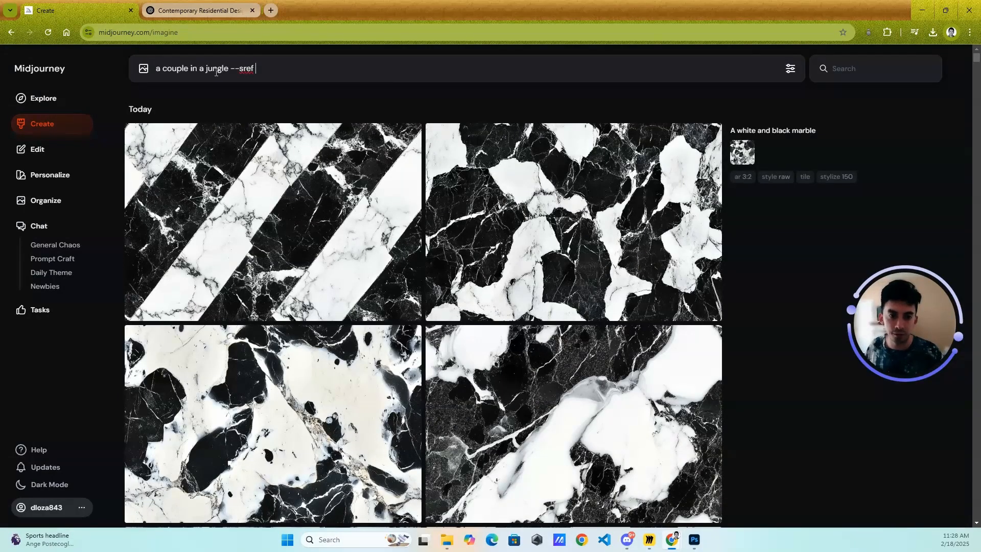
key("ctrl+v")
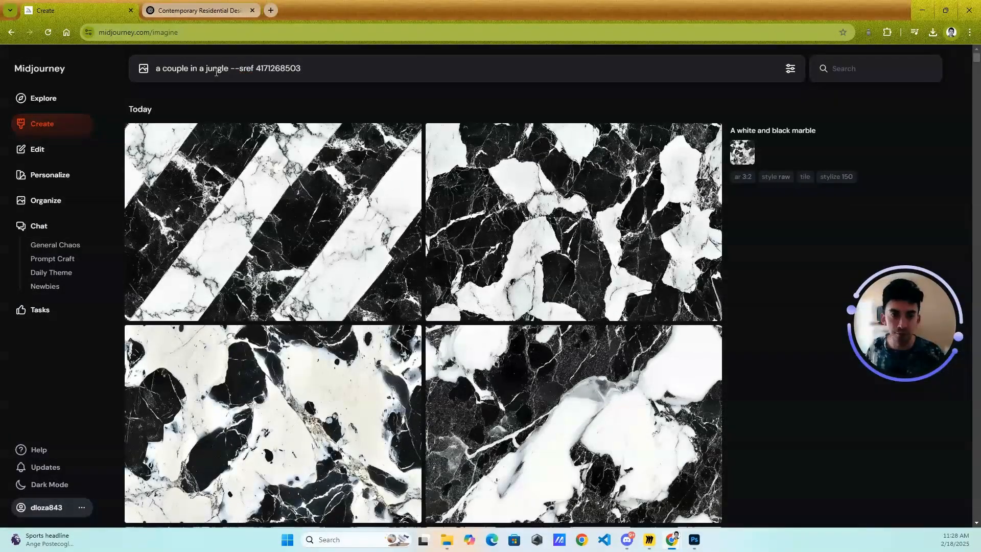
key("Return")
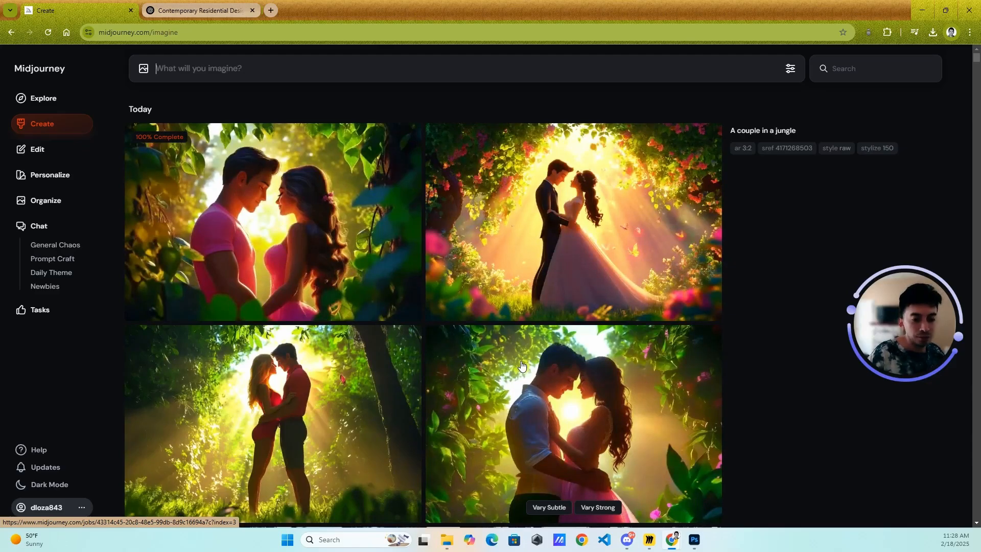
scroll(406, 317, "down", 10)
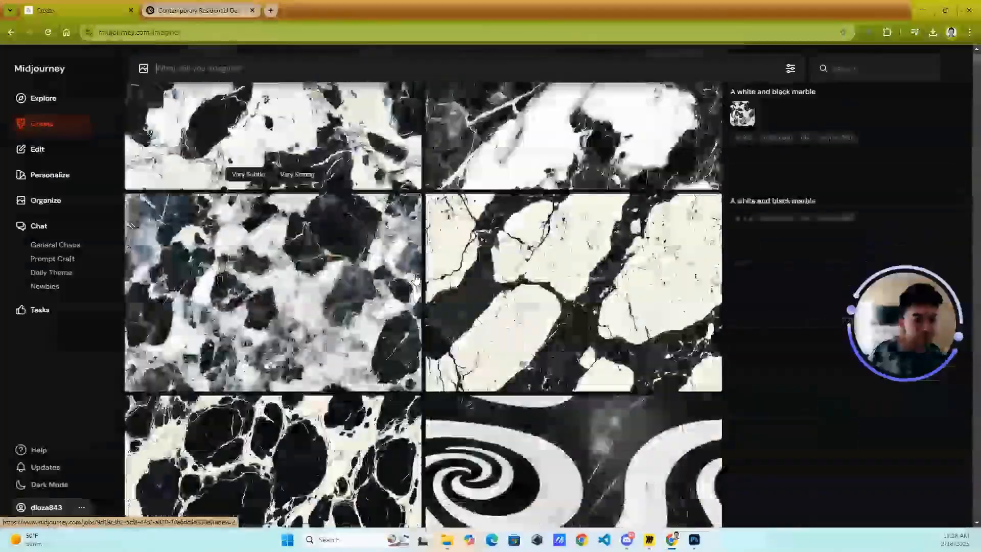
- Compare the new couple-in-a-jungle images with the earlier marble and home sketch results on the Create page
scroll(408, 304, "down", 15)
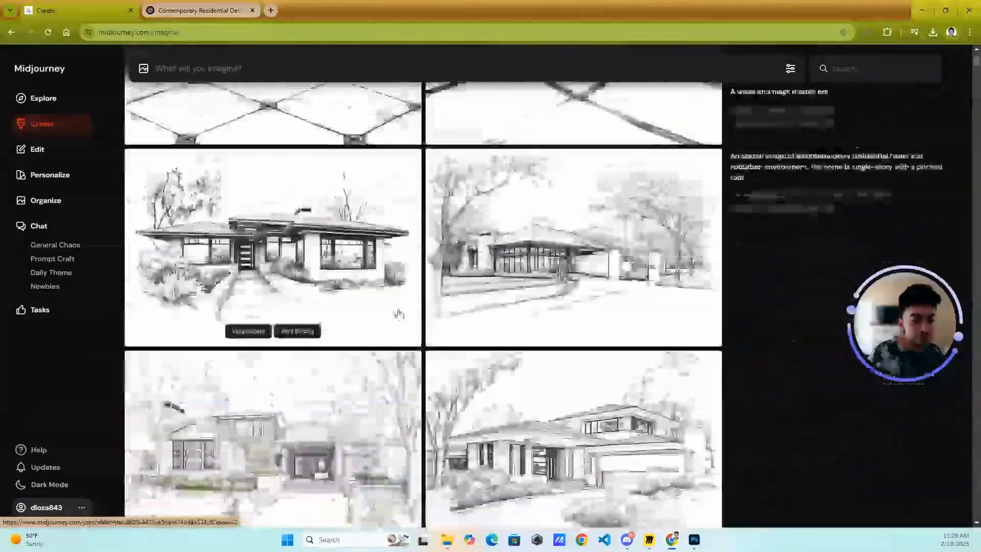
scroll(399, 314, "up", 14)
scroll(399, 314, "up", 10)
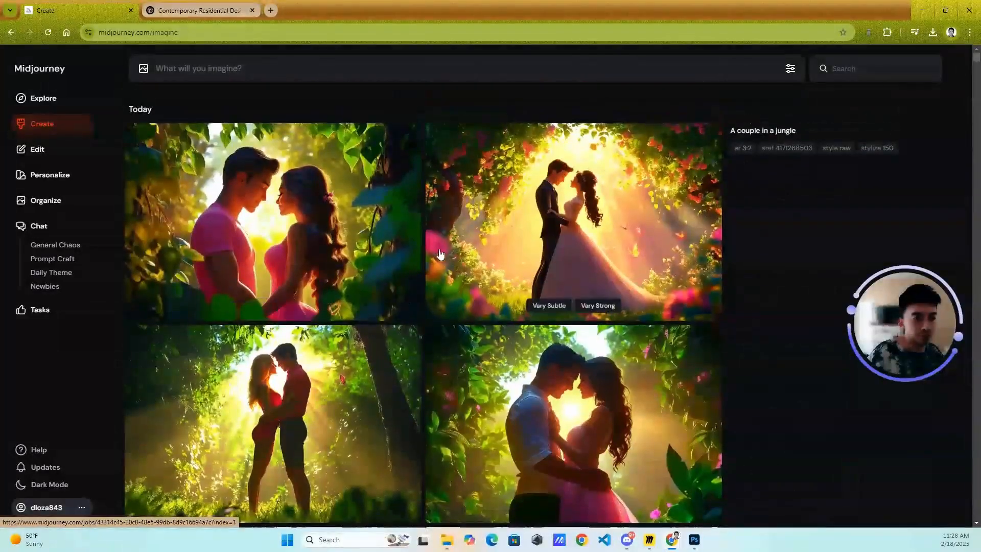
left_click(883, 149)
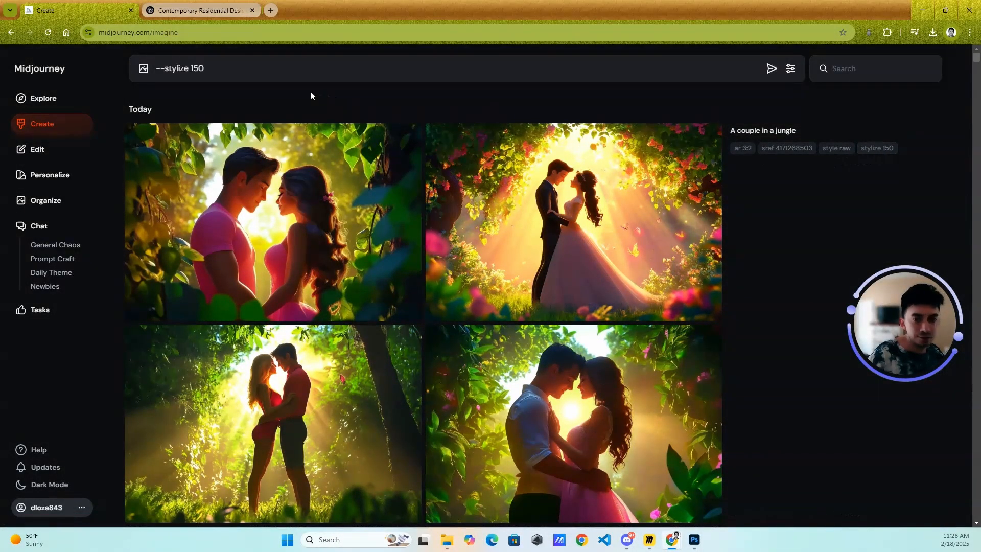
key("ctrl+a")
key("BackSpace")
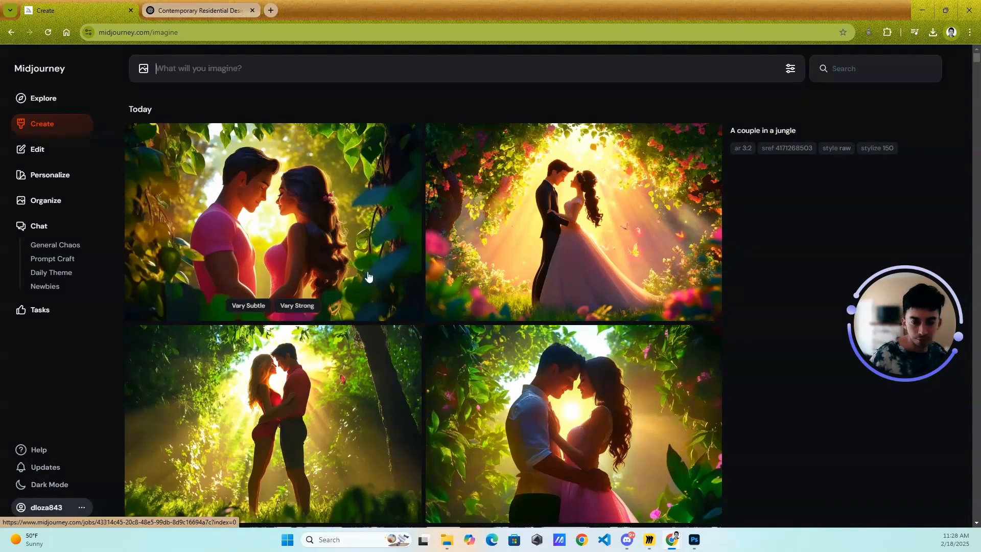
- Open the image of the couple standing in sunlit grass, check the generation settings, and return to the Create page
scroll(552, 206, "down", 2)
left_click(397, 305)
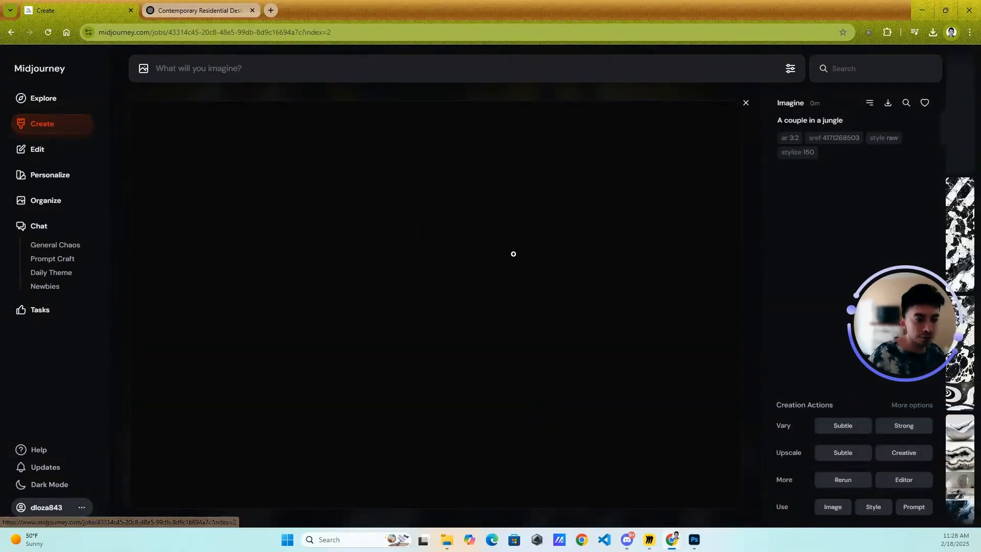
left_click(791, 69)
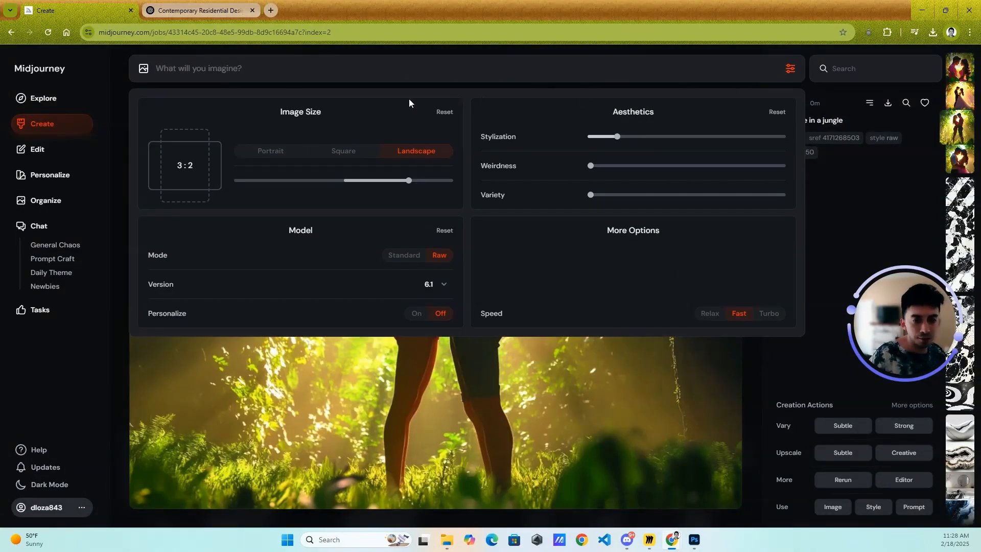
left_click(60, 128)
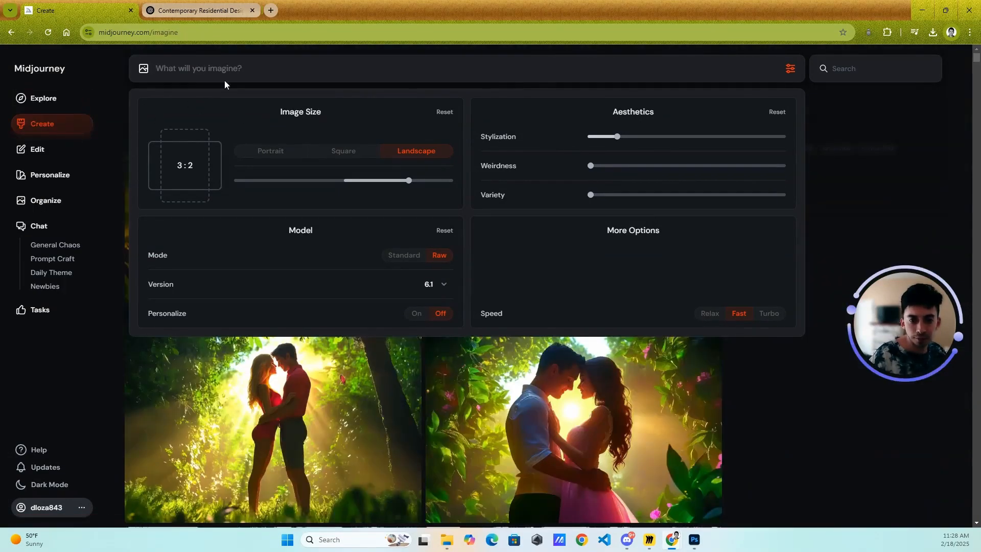
left_click(801, 88)
mouse_move(608, 237)
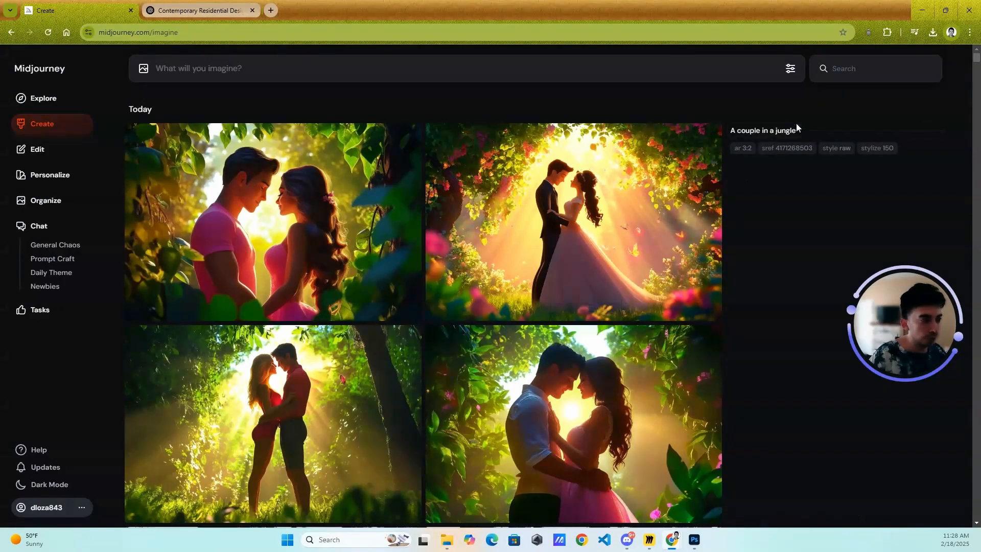
left_click(551, 215)
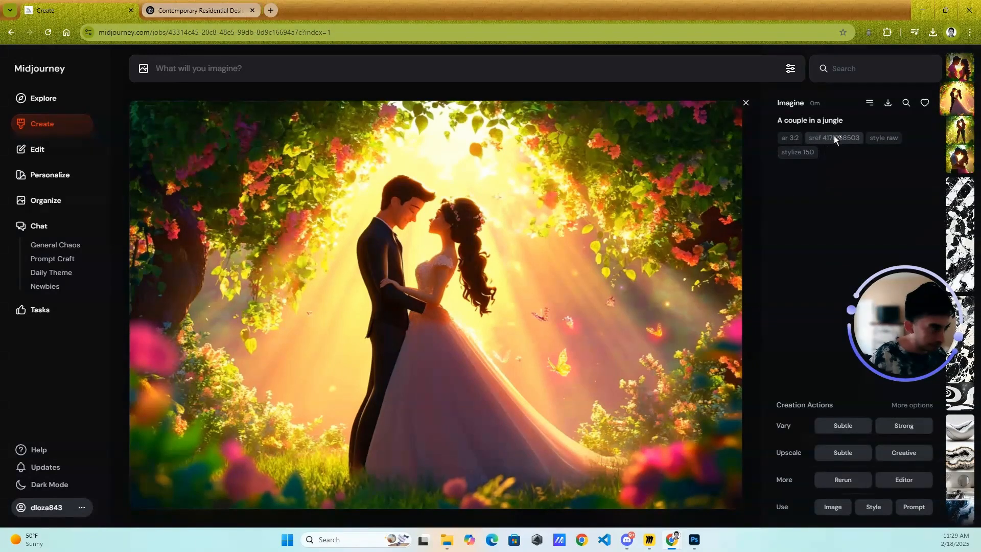
left_click(821, 124)
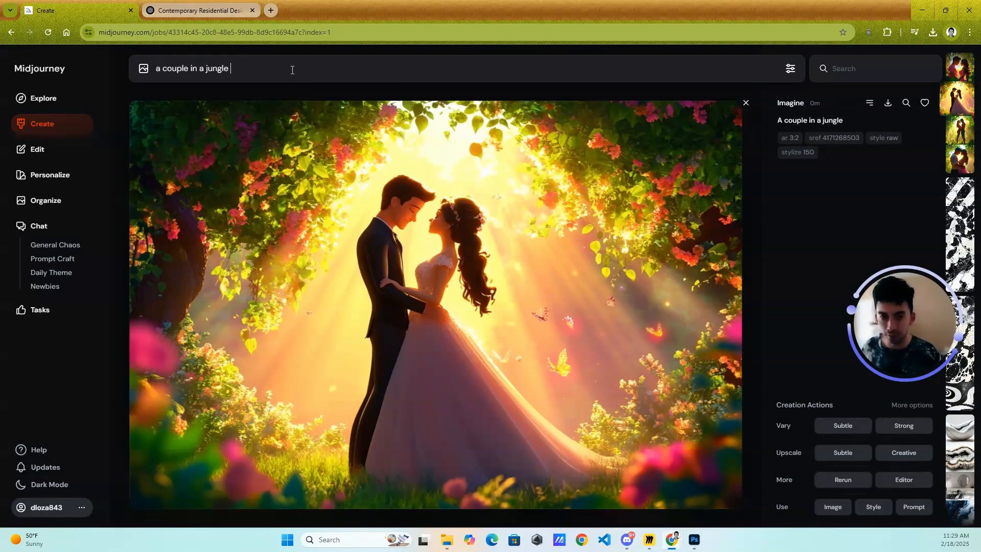
type("--s")
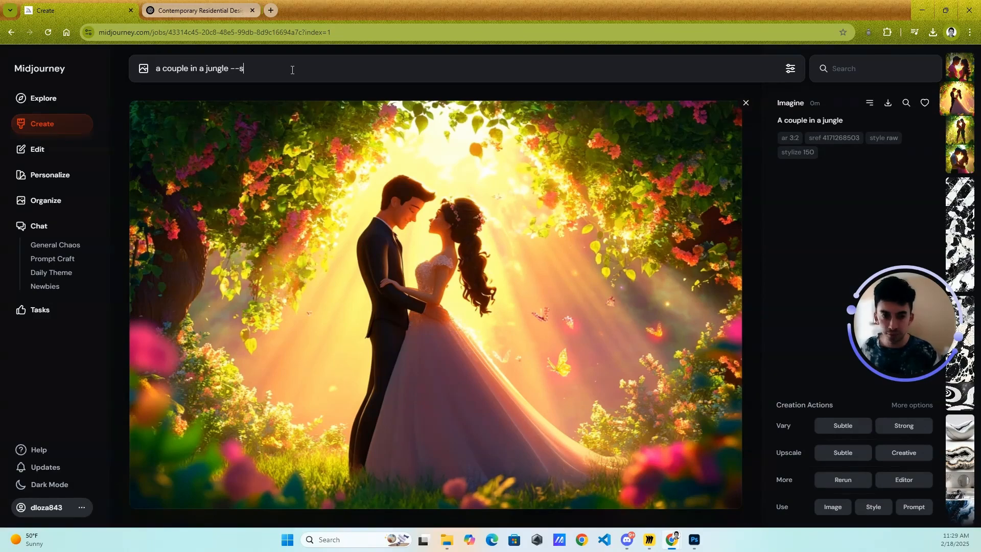
type("e")
type("ef")
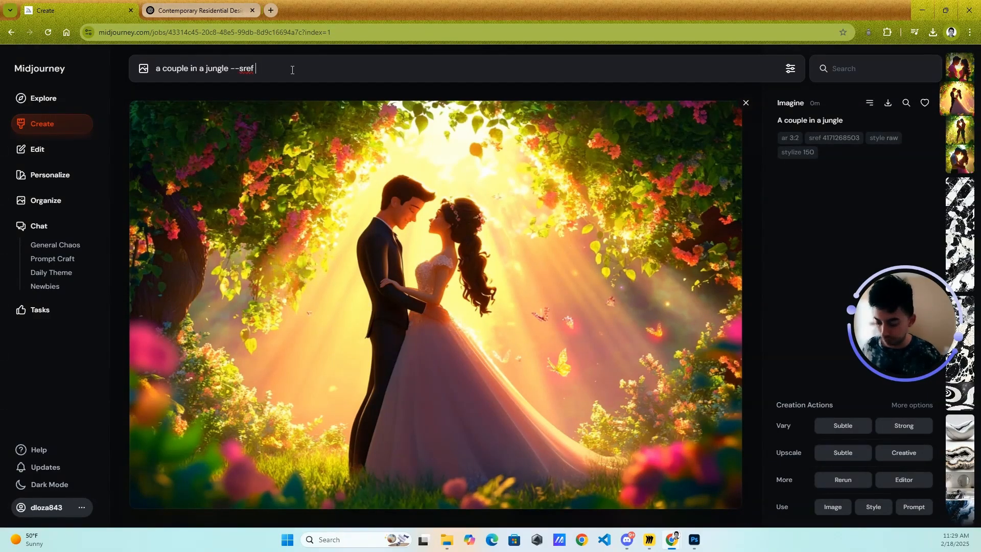
key("ctrl+v")
- Raise Stylization to 650 and generate the images, closing the settings and the wedding couple image
left_click(790, 68)
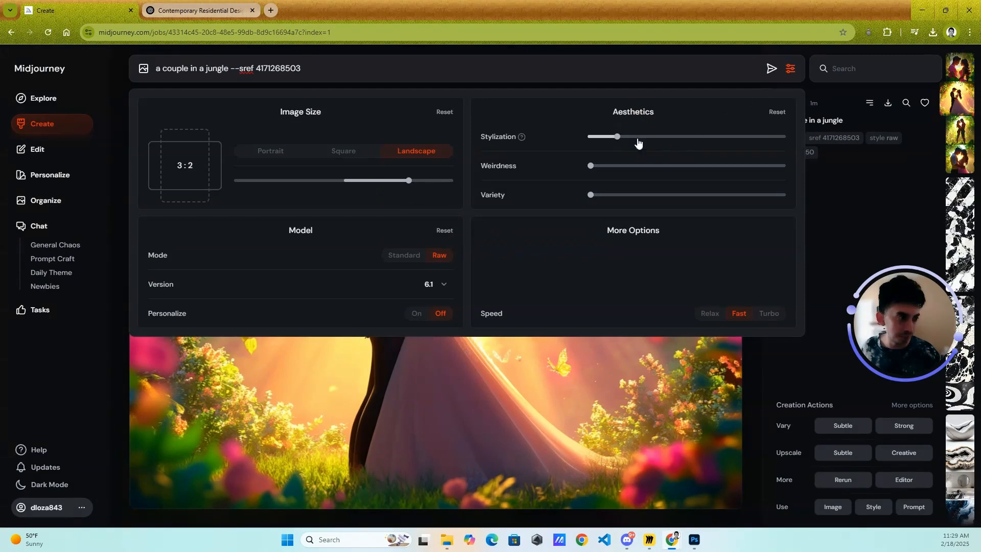
left_click_drag(618, 137, 715, 137)
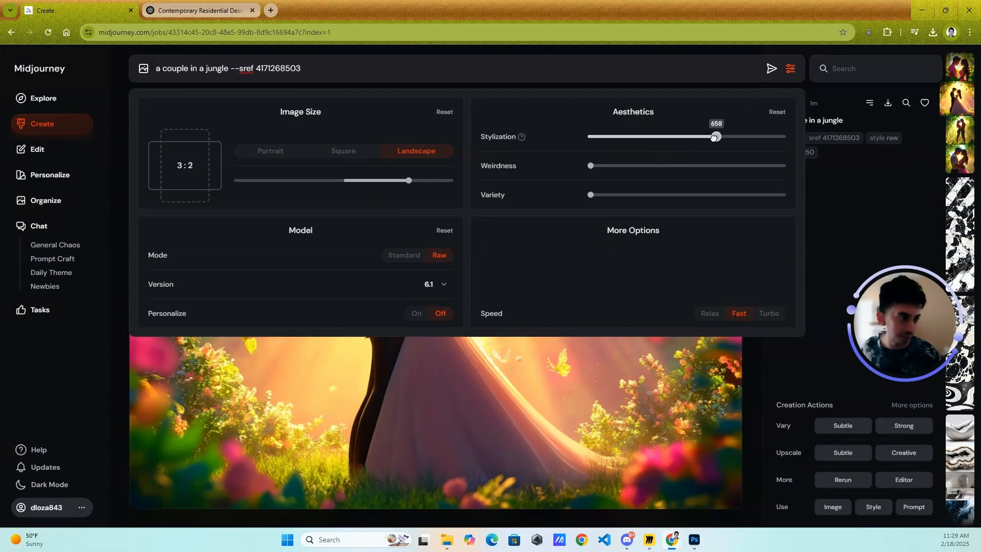
left_click(771, 69)
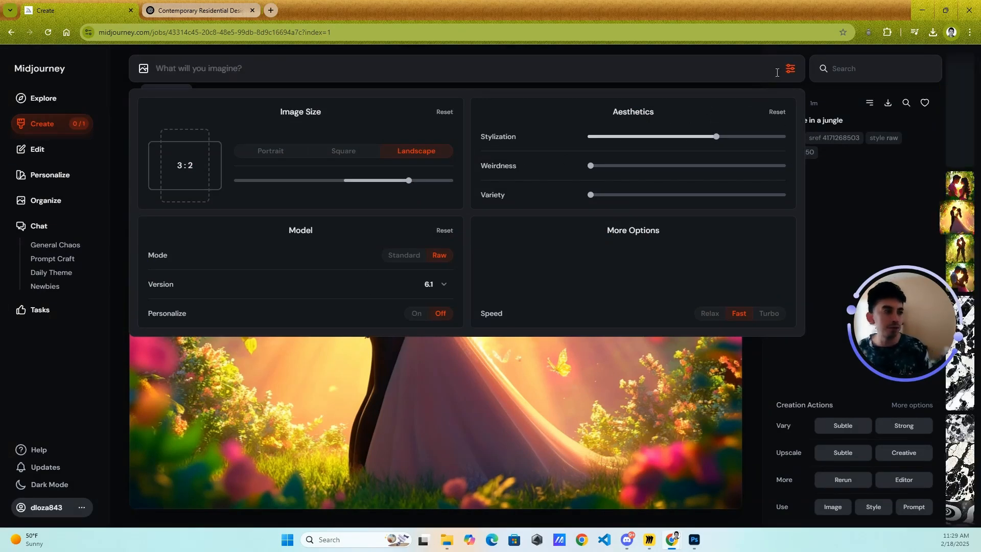
left_click(790, 69)
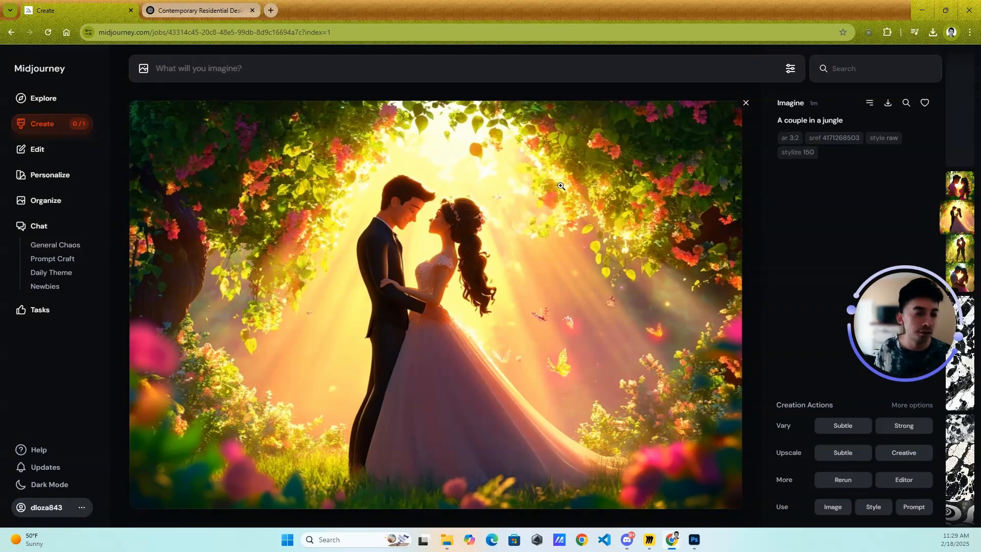
left_click(746, 104)
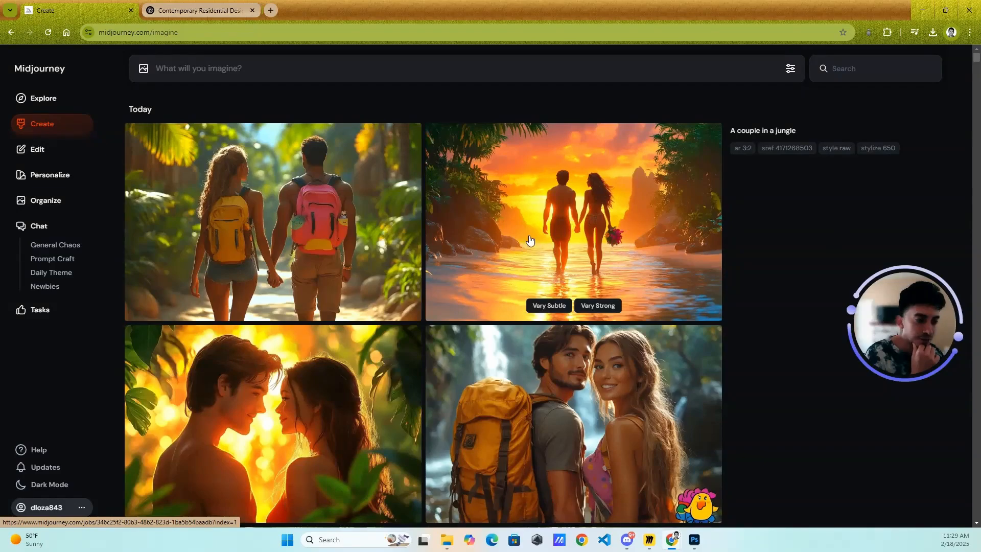
- Compare the stylize 650 couple images with the stylize 150 set below them
scroll(414, 181, "down", 3)
scroll(284, 258, "down", 5)
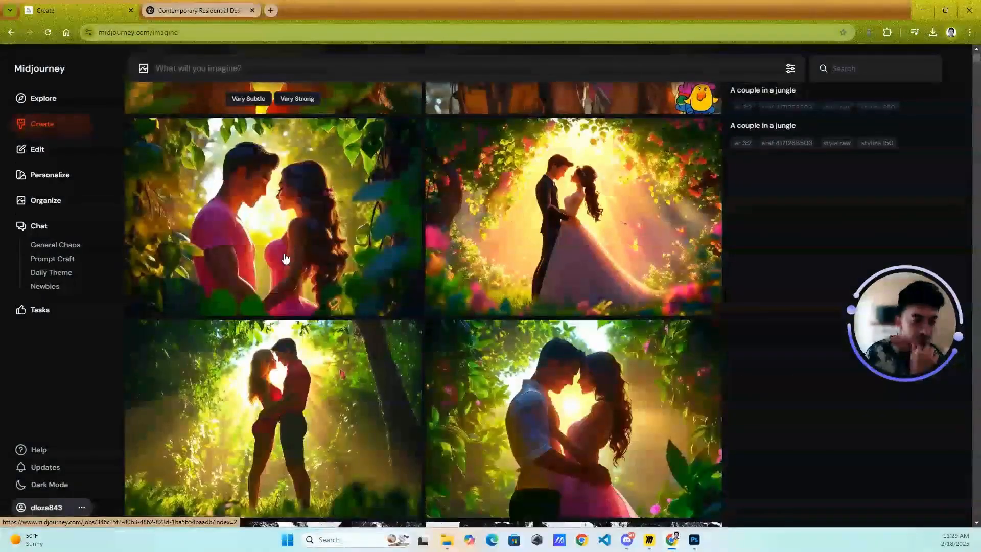
scroll(285, 259, "down", 4)
scroll(348, 298, "up", 12)
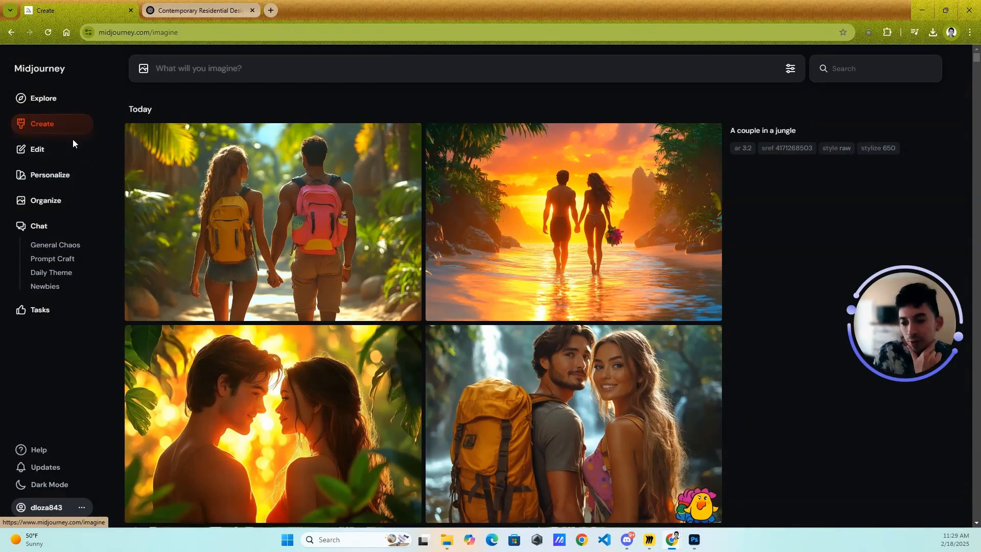
- View the Organize page's filtering and layout options, and open the Updates page
left_click(61, 201)
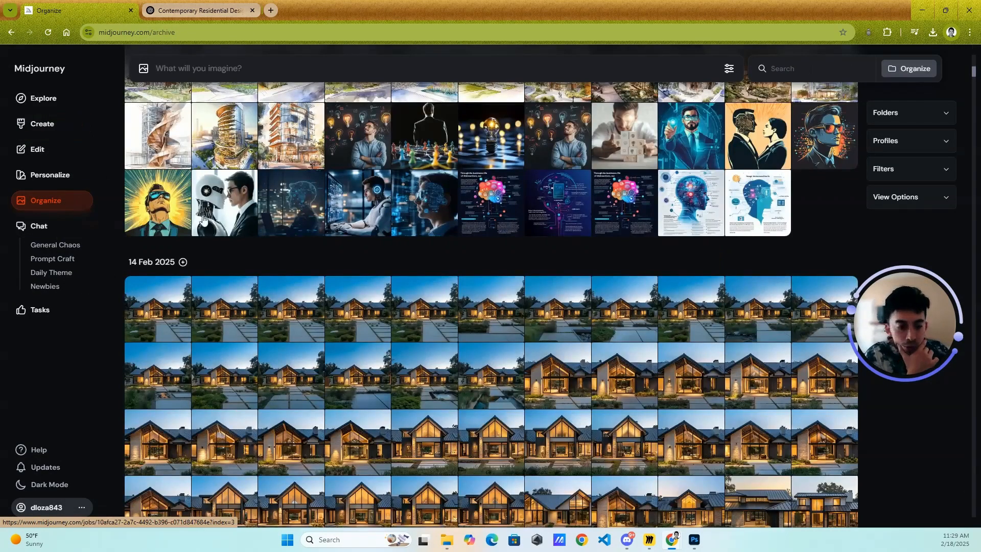
left_click(950, 116)
left_click(940, 251)
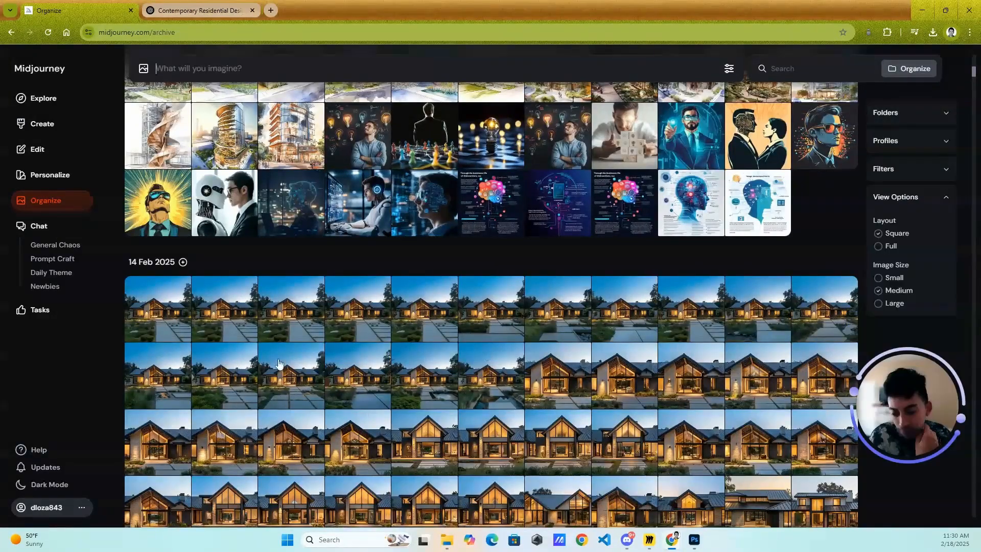
left_click(51, 473)
- Open the subscription management page and compare the plans' prices and features, including the Pro Plan's stealth image generation
left_click(52, 509)
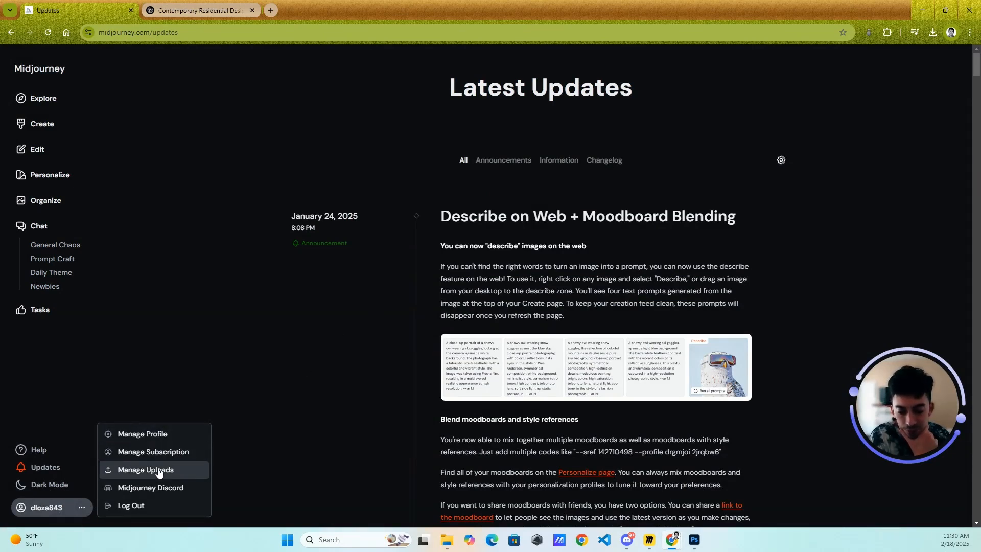
left_click(175, 457)
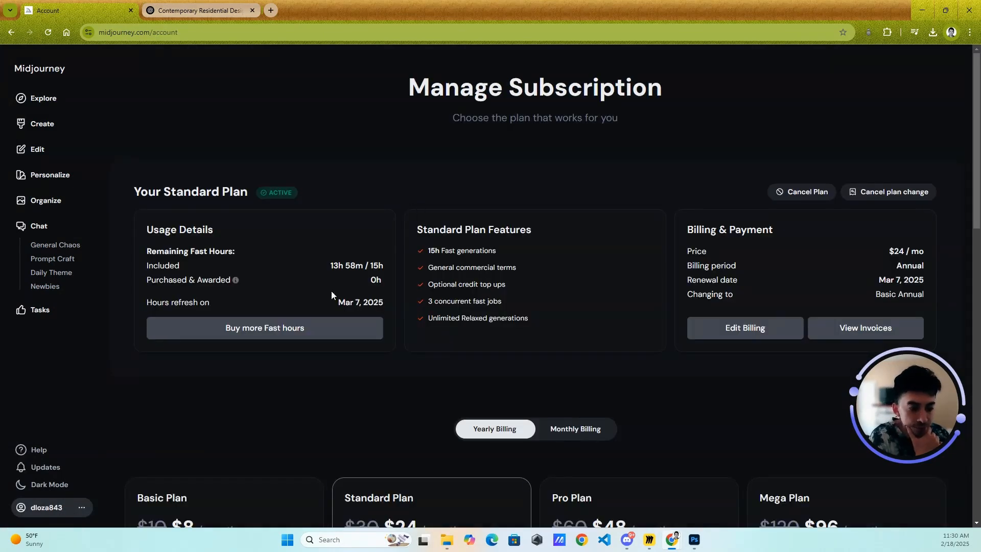
scroll(305, 324, "down", 5)
scroll(404, 286, "down", 2)
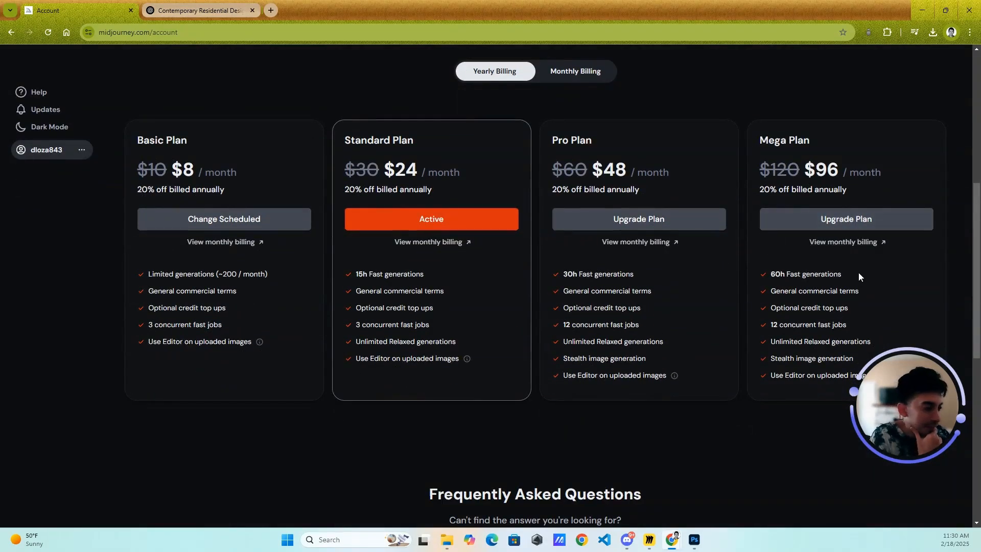
left_click_drag(905, 415, 875, 470)
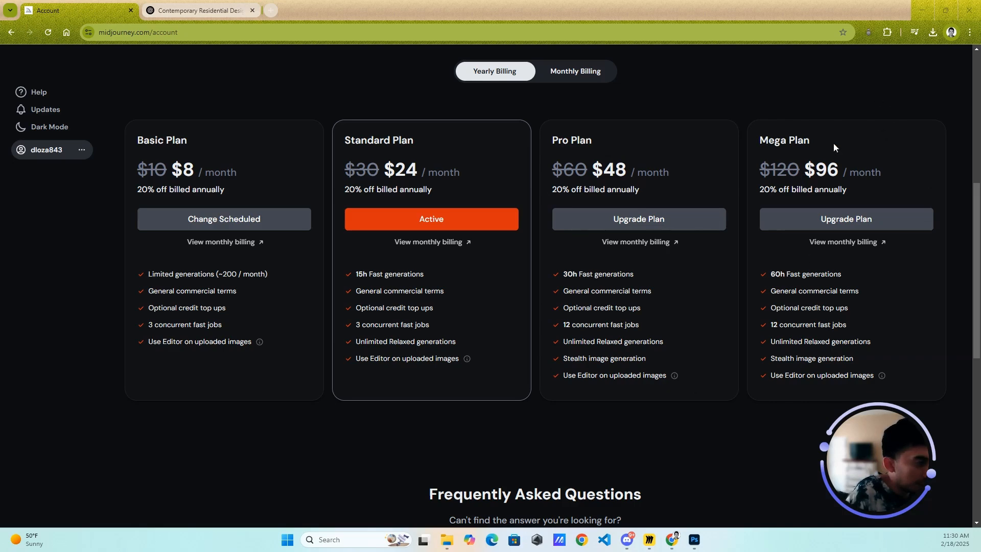
left_click_drag(649, 359, 628, 360)
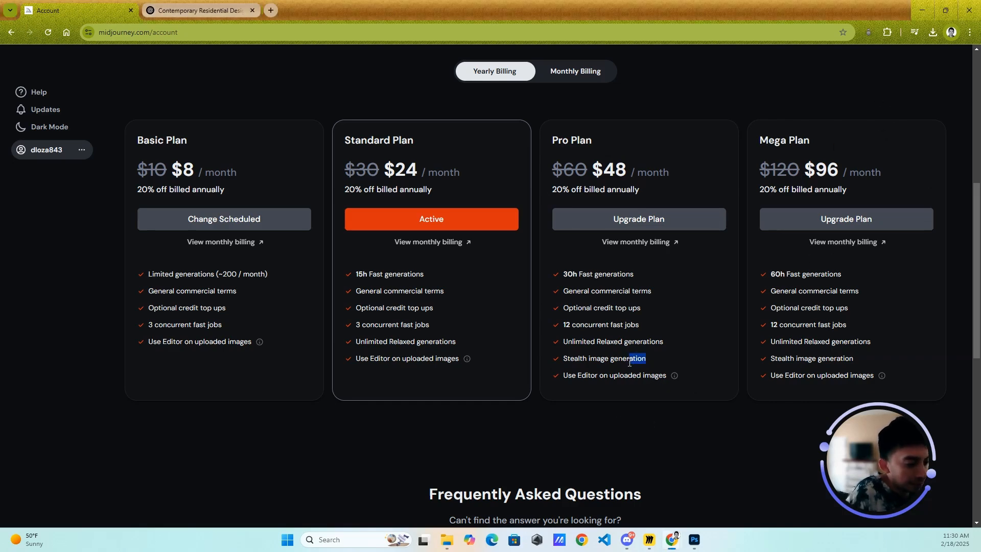
left_click(623, 360)
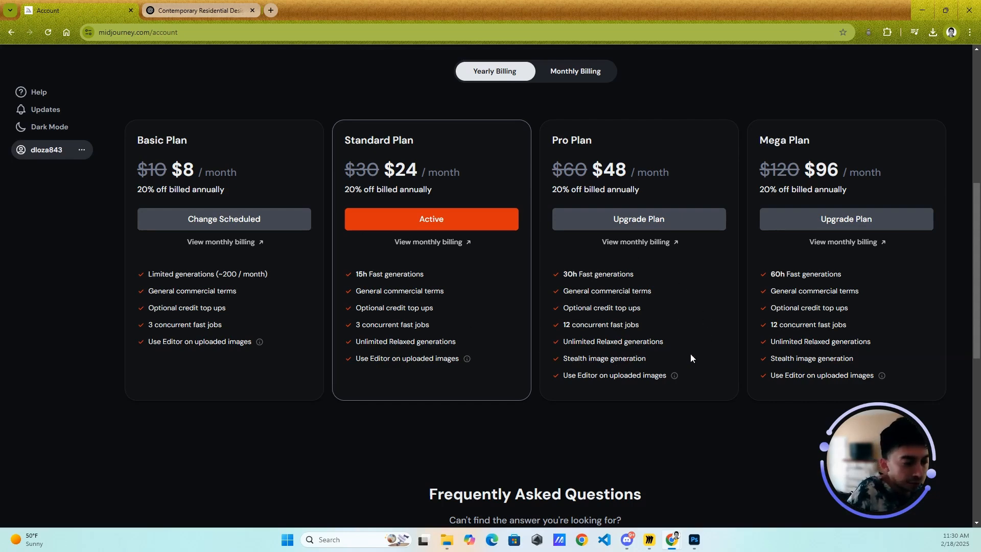
- Browse the top images of the day on the Explore page and open the Edit page
left_click(44, 110)
left_click(43, 105)
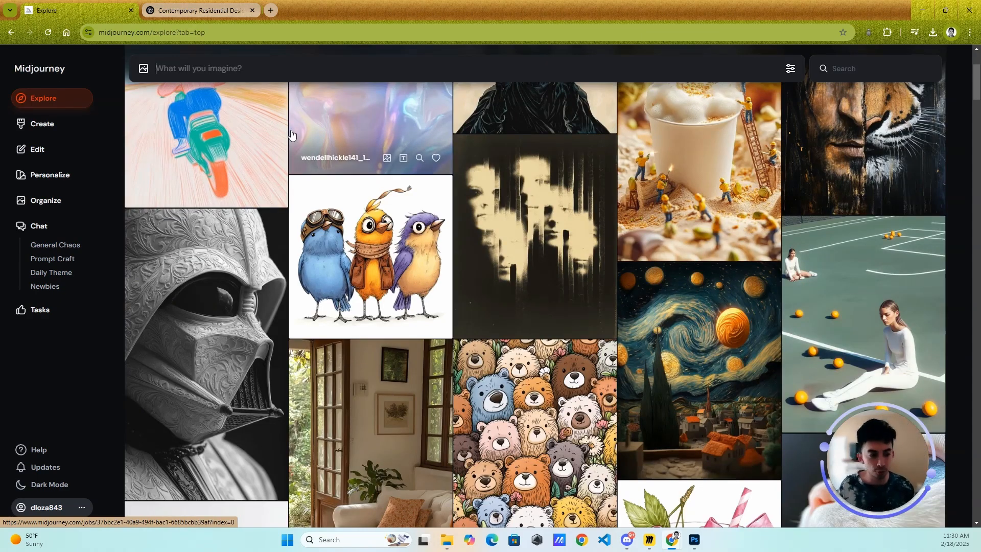
scroll(531, 281, "down", 5)
scroll(547, 298, "up", 8)
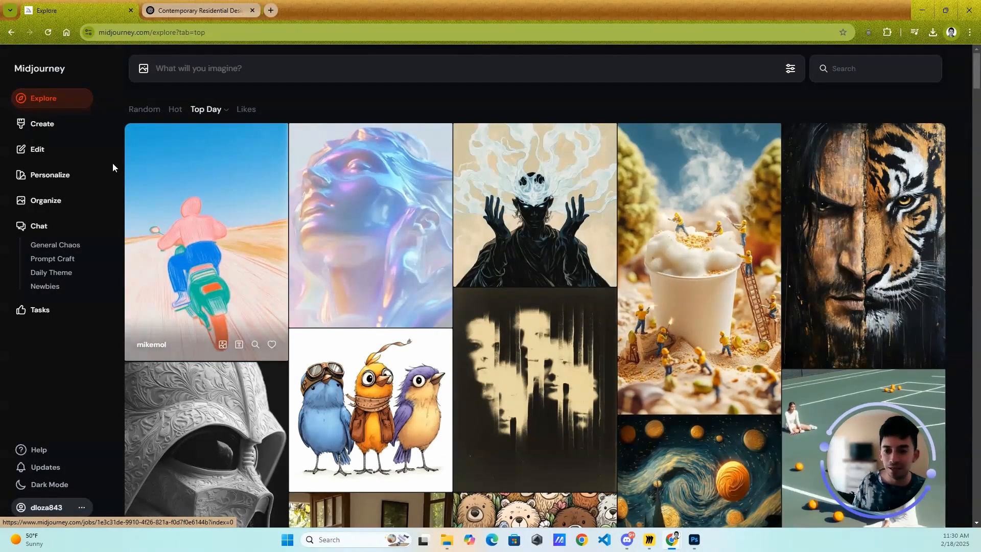
left_click(26, 147)
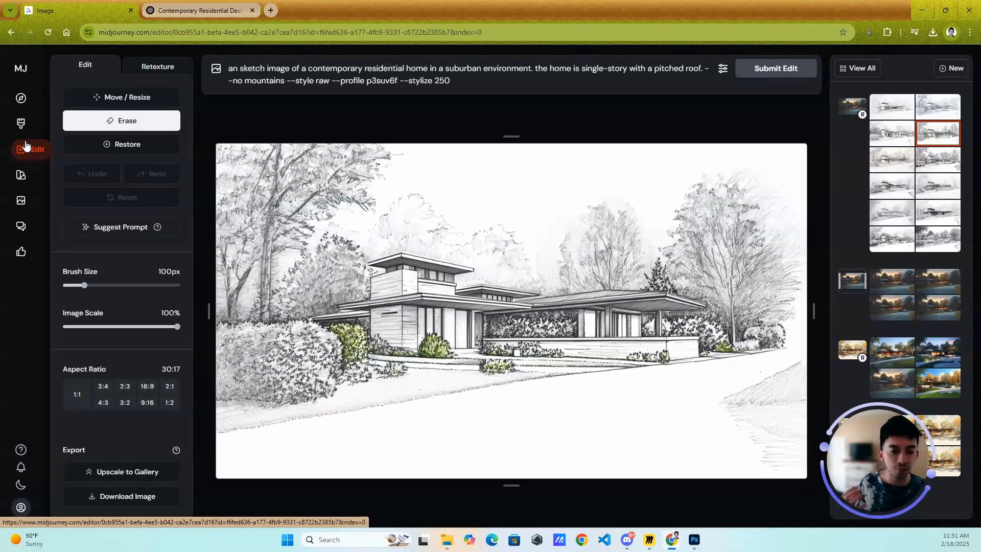